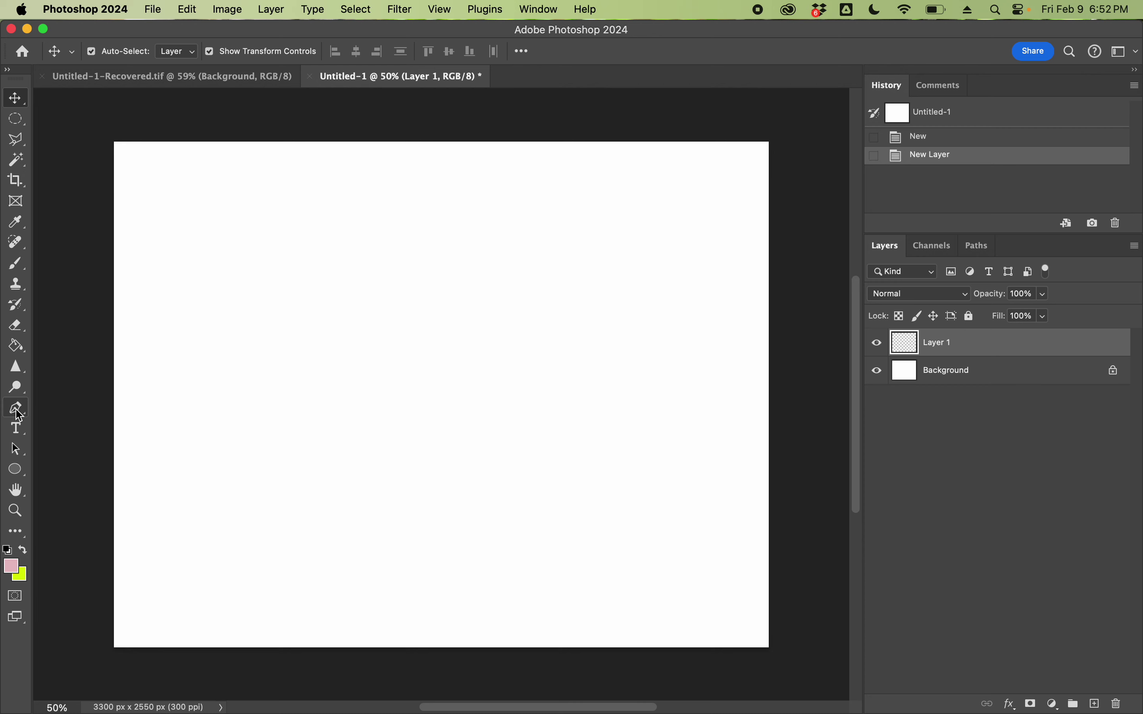
# Outline a tall tree trunk that forks into two thick branches with the Polygonal Lasso, in the canvas's left half.
pyautogui.click(21, 142)
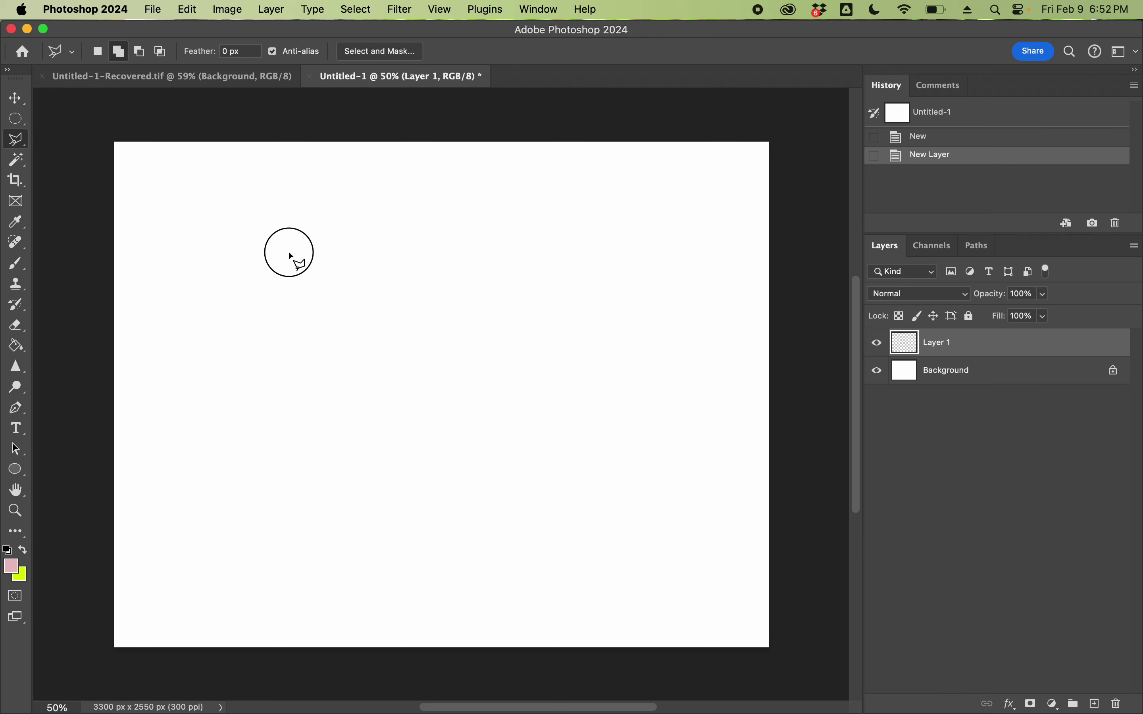
pyautogui.click(317, 311)
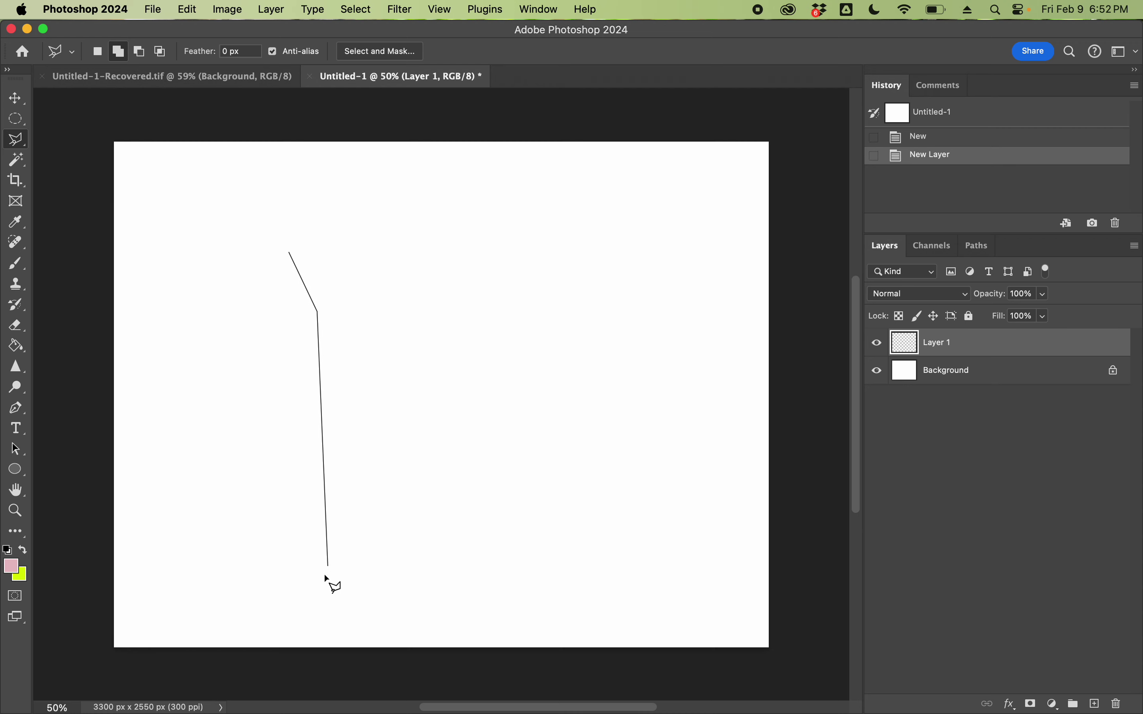
pyautogui.click(323, 594)
pyautogui.click(399, 595)
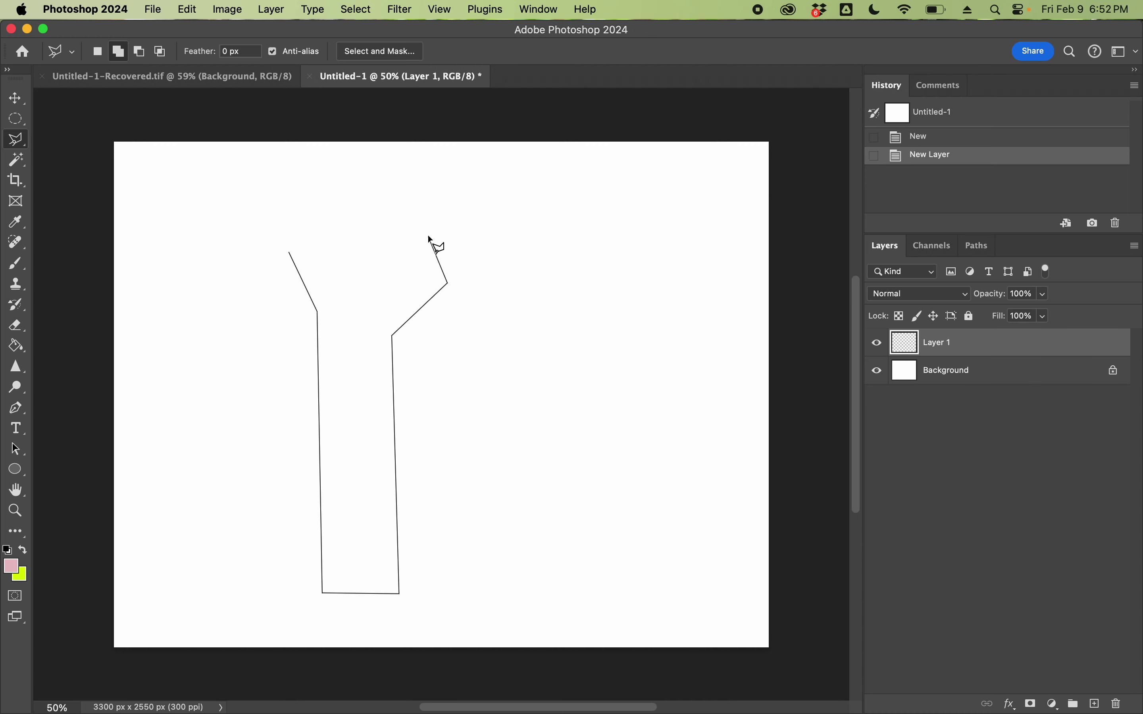
pyautogui.click(429, 235)
pyautogui.click(364, 289)
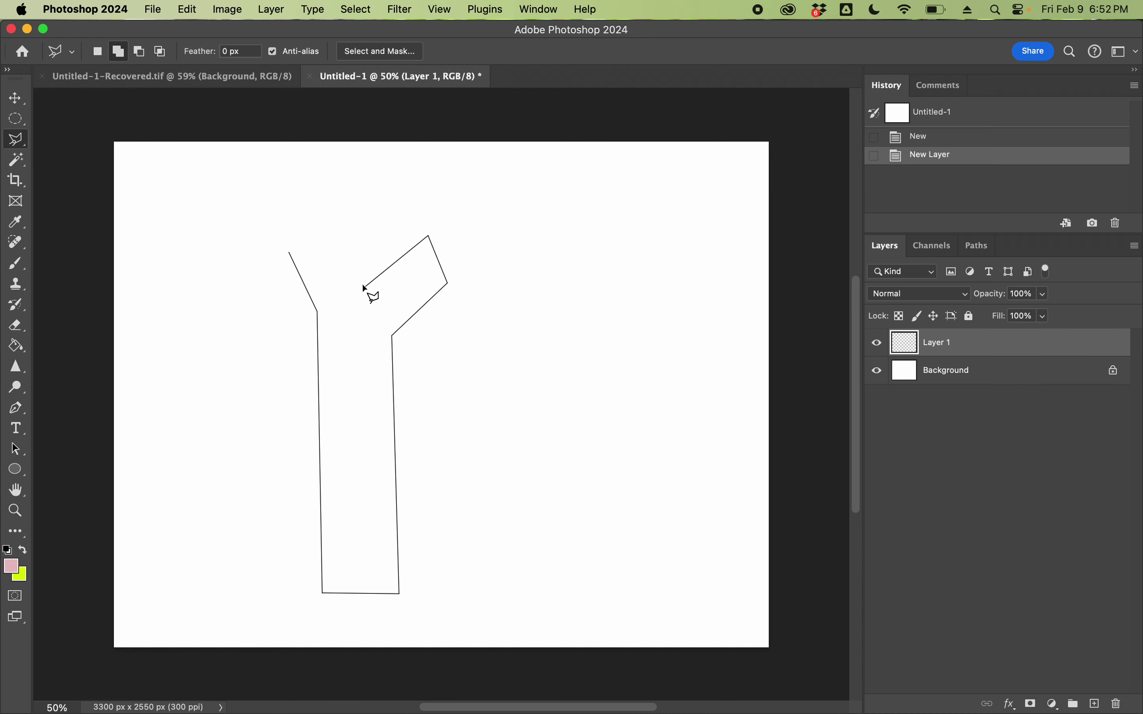
pyautogui.doubleClick(324, 226)
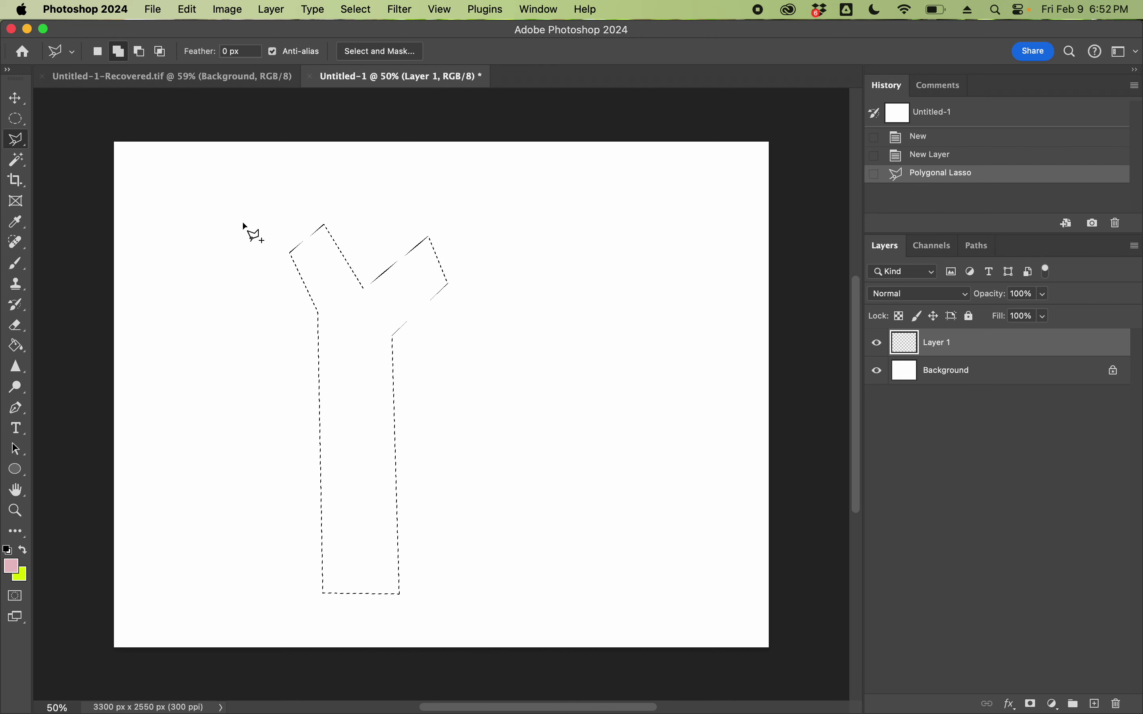
# Add three thin, fanned-out twigs to the selection at the end of the trunk's left fork.
pyautogui.click(234, 208)
pyautogui.click(313, 280)
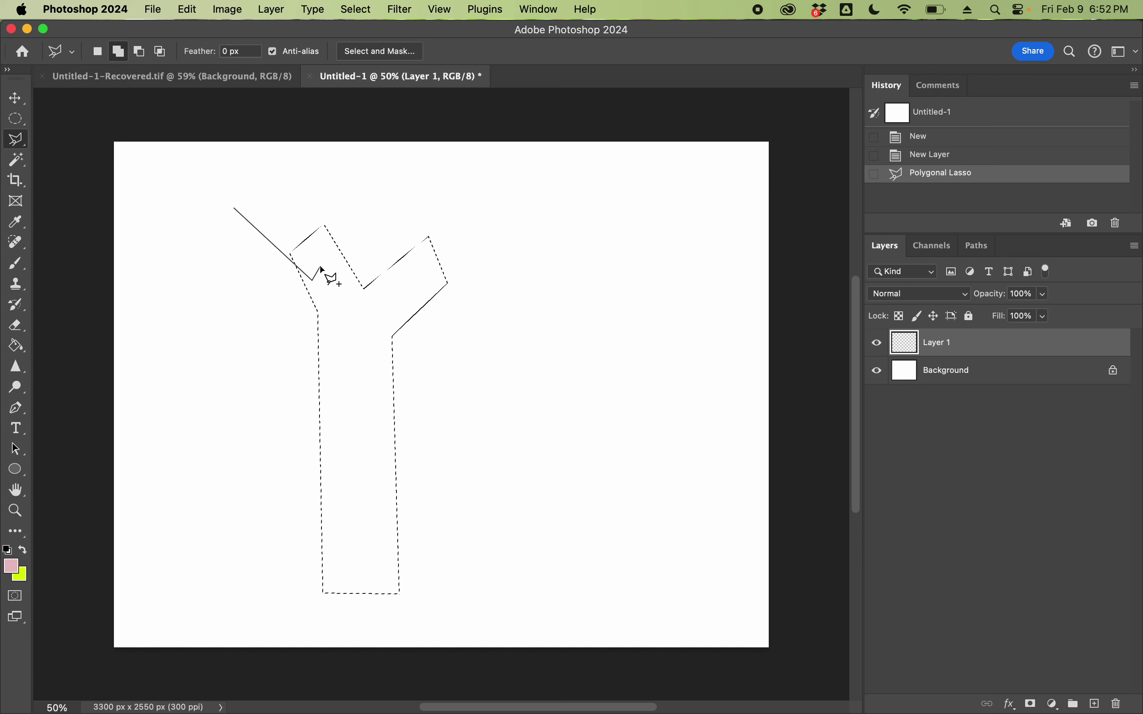
pyautogui.doubleClick(241, 196)
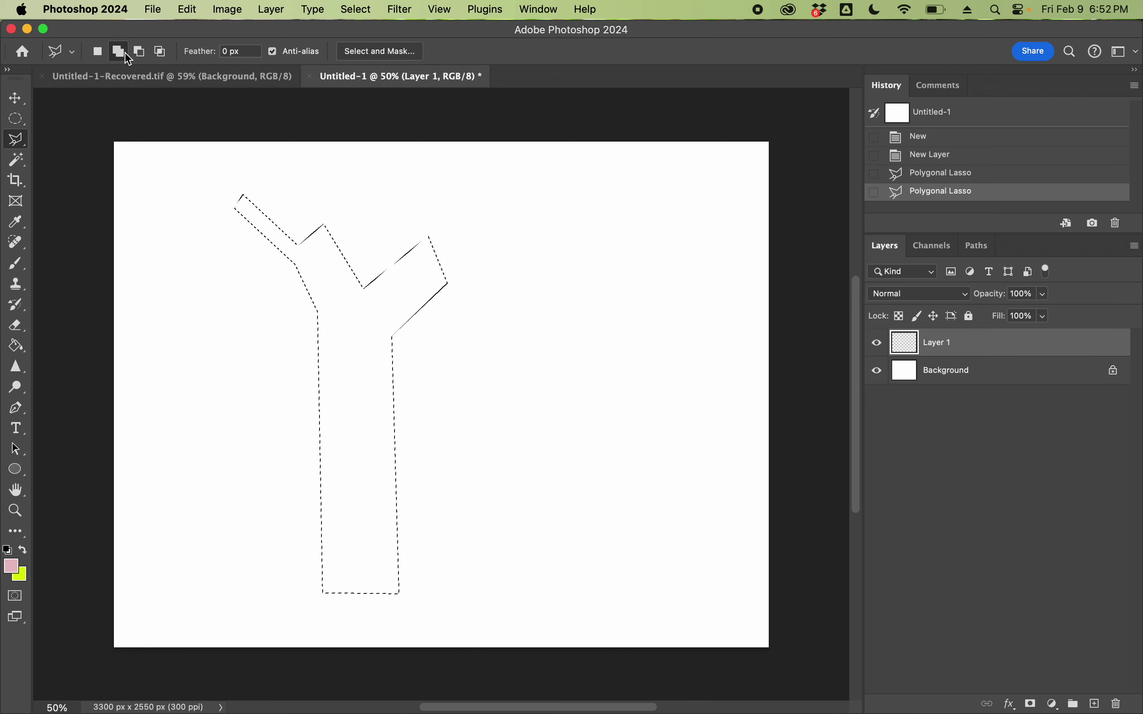
pyautogui.click(253, 164)
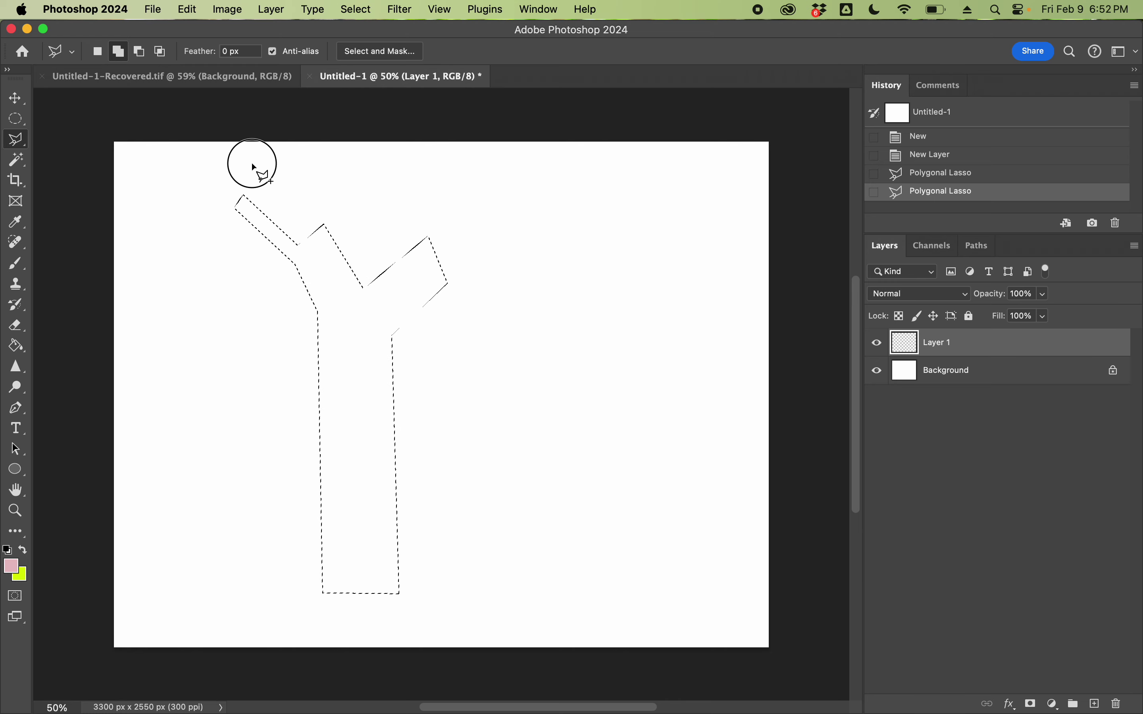
pyautogui.click(314, 280)
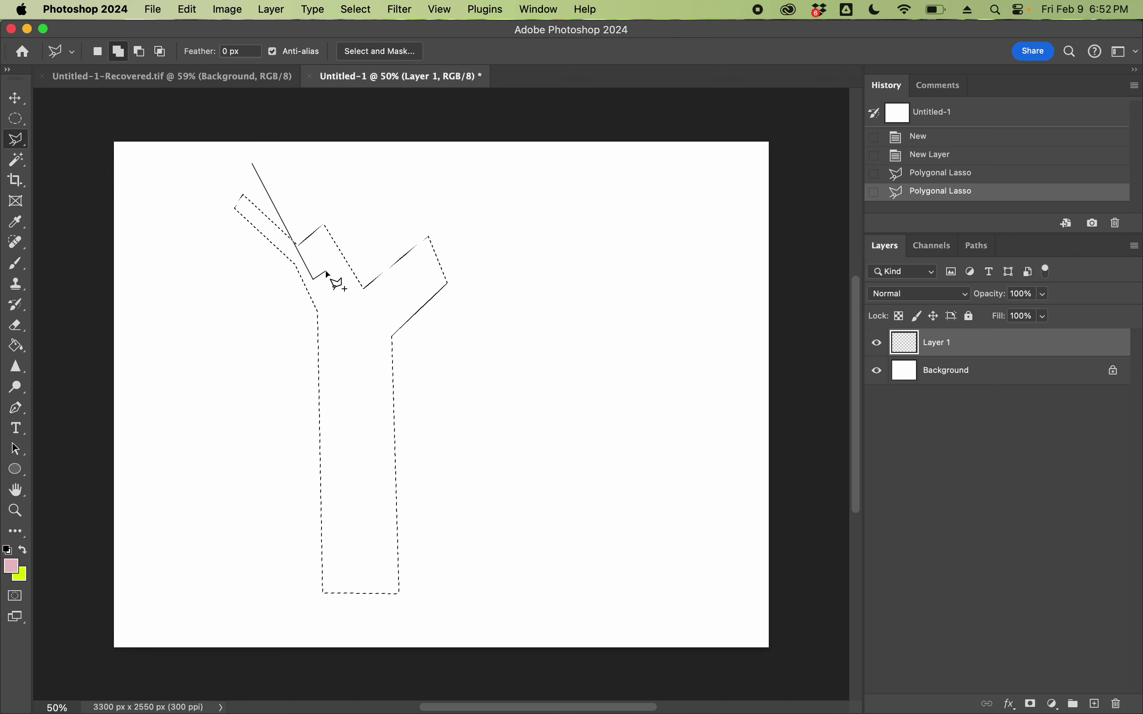
pyautogui.click(326, 271)
pyautogui.click(267, 152)
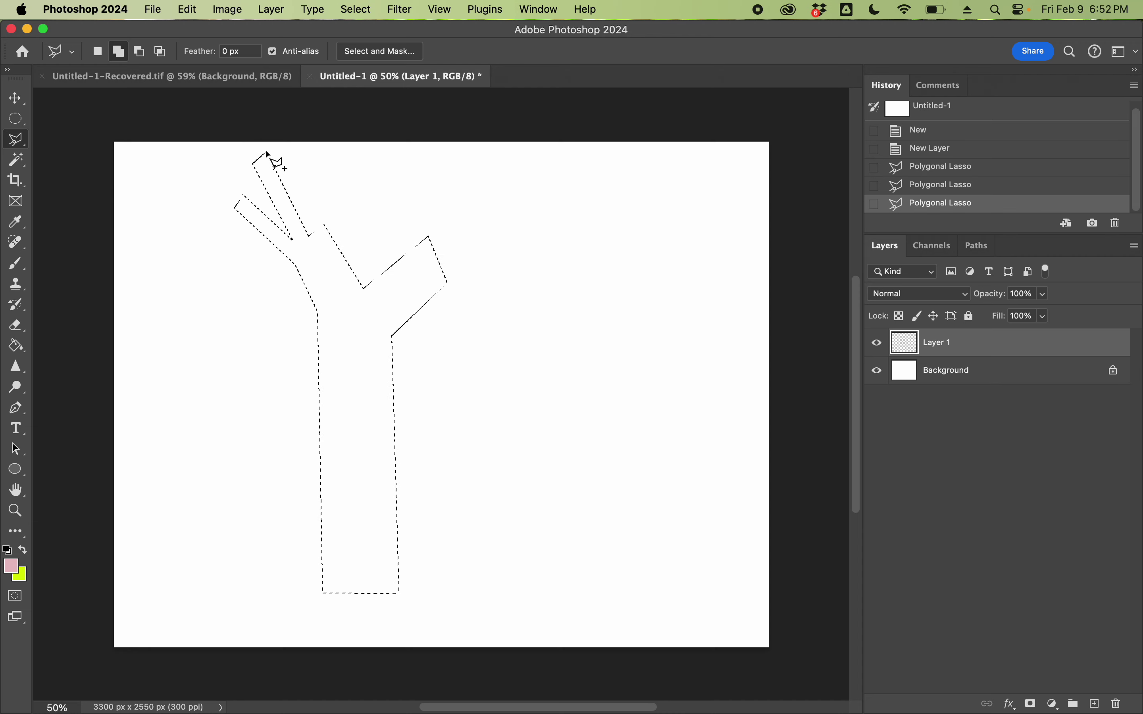
pyautogui.click(311, 257)
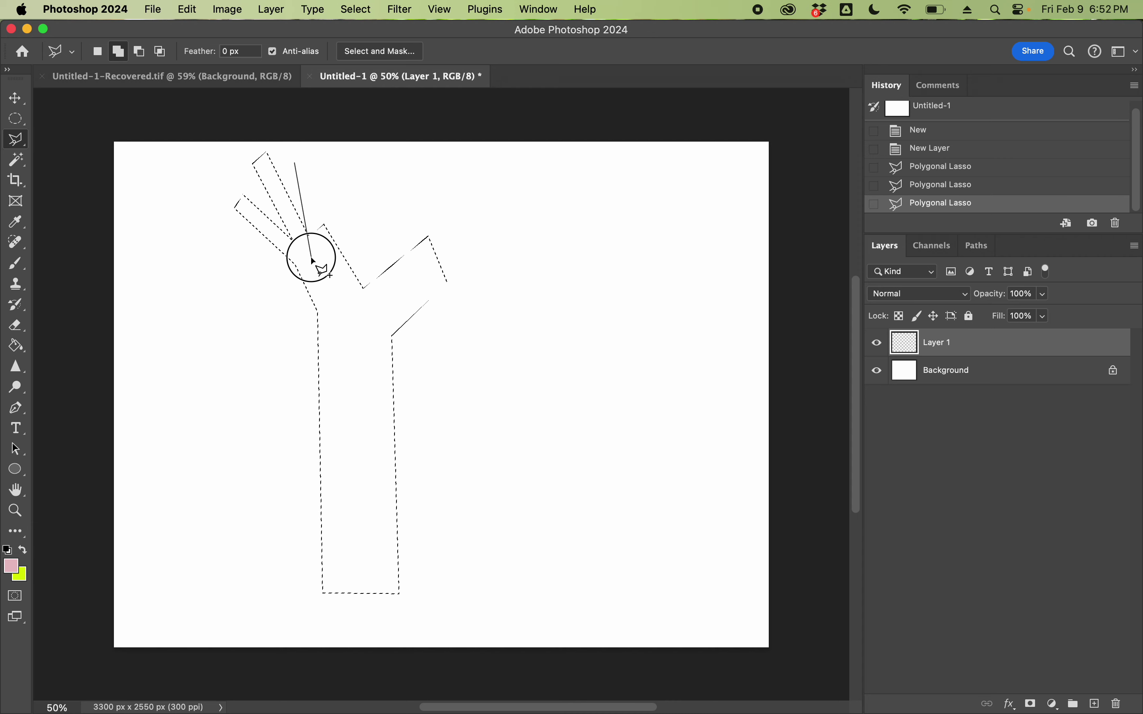
pyautogui.click(325, 258)
pyautogui.click(325, 227)
pyautogui.click(307, 236)
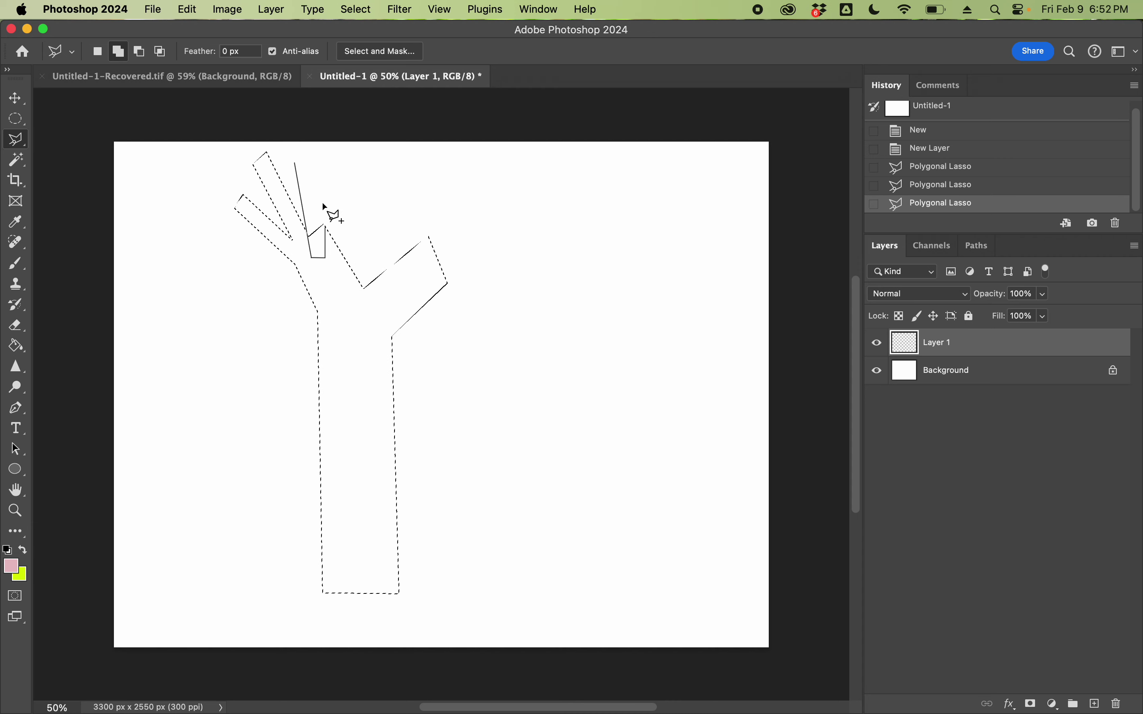
pyautogui.doubleClick(307, 156)
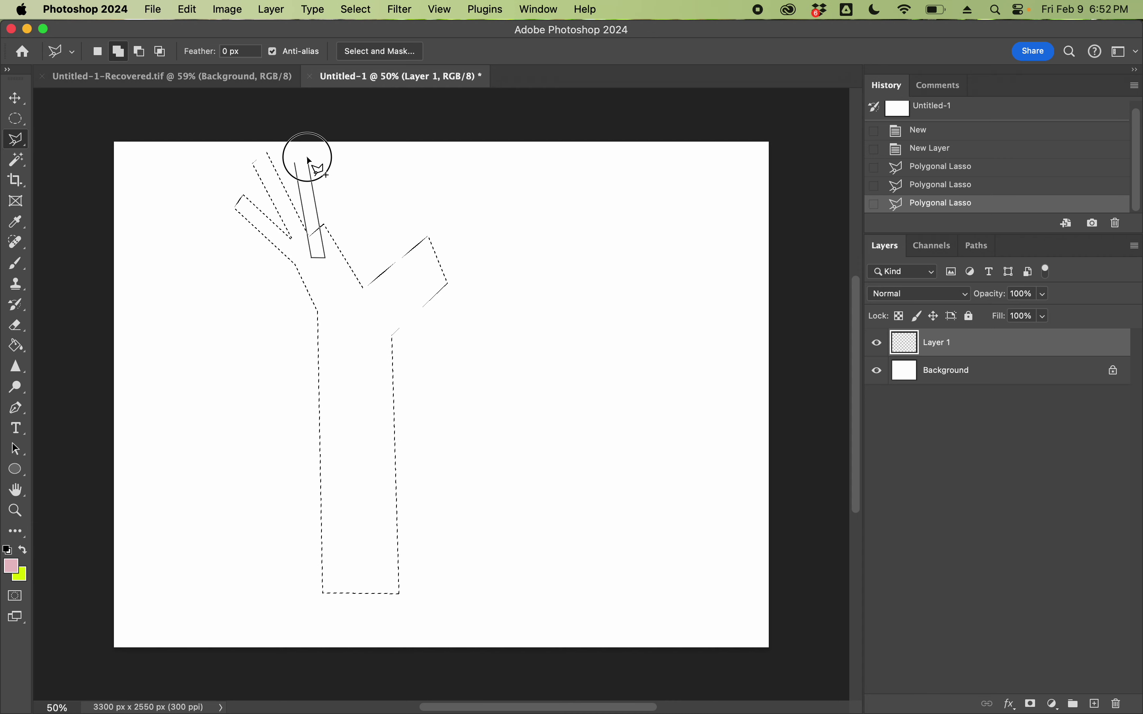
# Add three thin, fanned-out twigs to the selection at the end of the trunk's right fork.
pyautogui.click(449, 188)
pyautogui.click(417, 255)
pyautogui.click(427, 260)
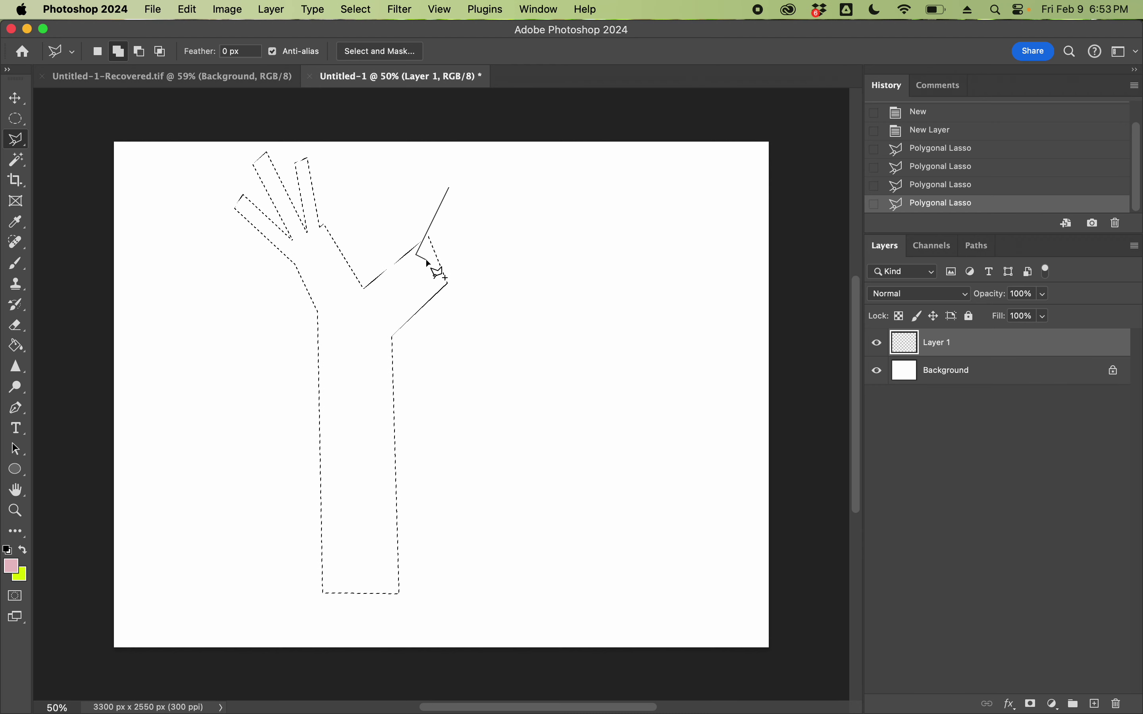
pyautogui.doubleClick(461, 194)
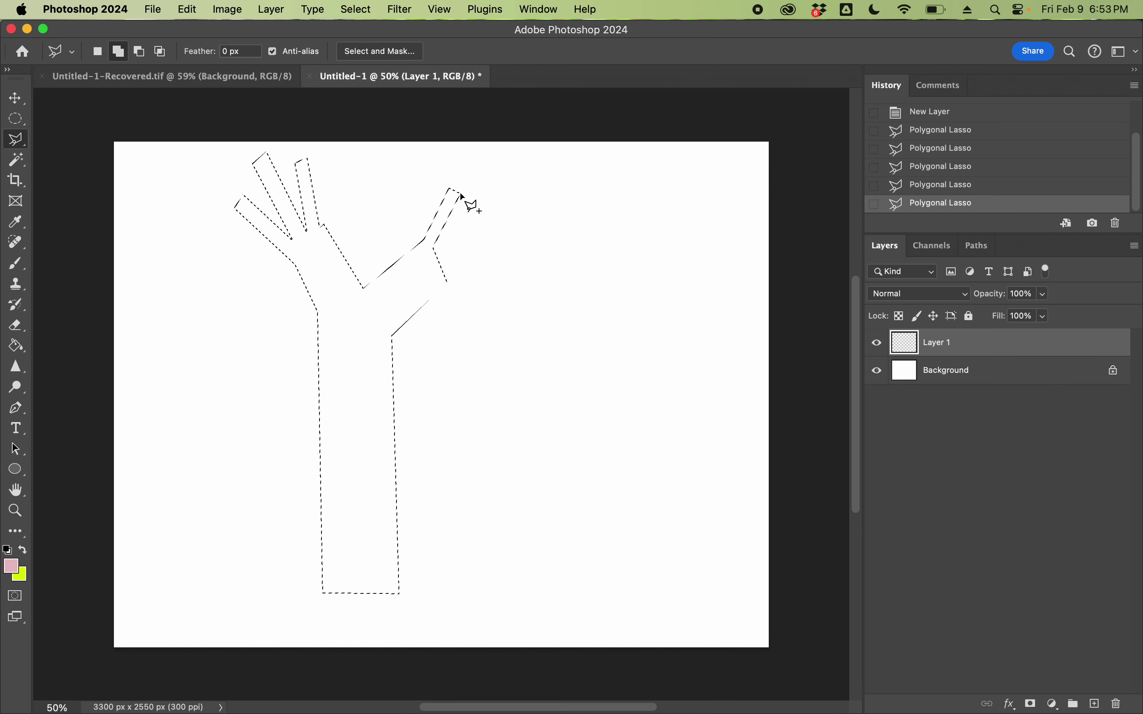
pyautogui.click(493, 208)
pyautogui.click(420, 253)
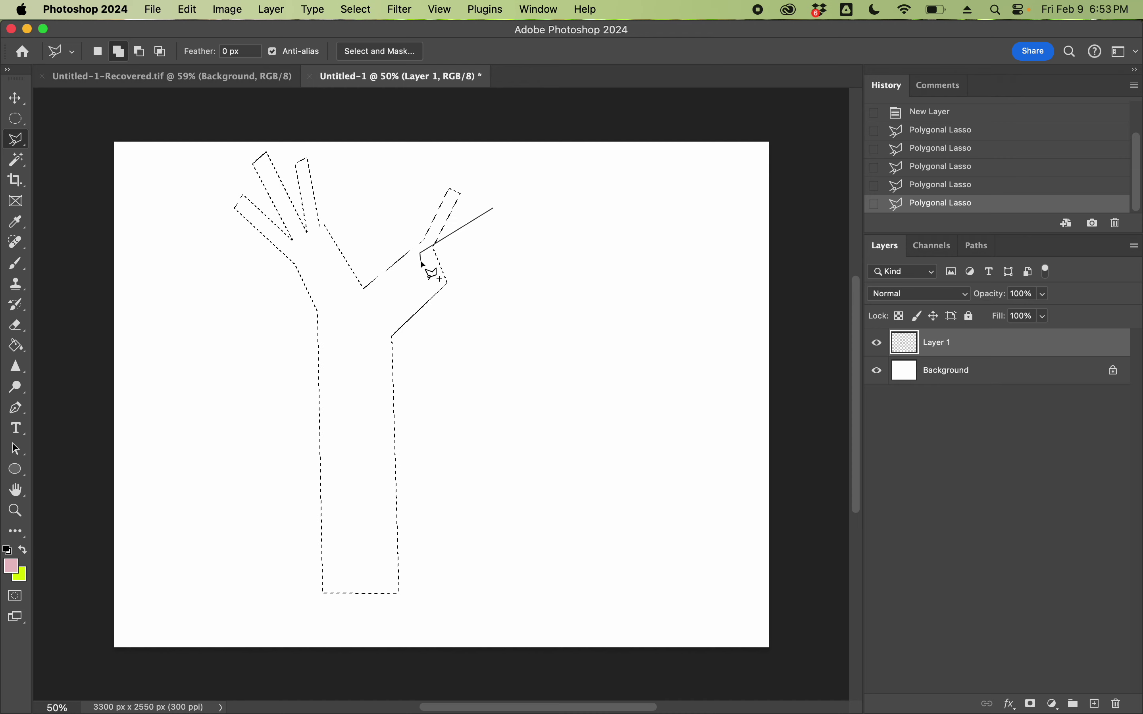
pyautogui.doubleClick(502, 226)
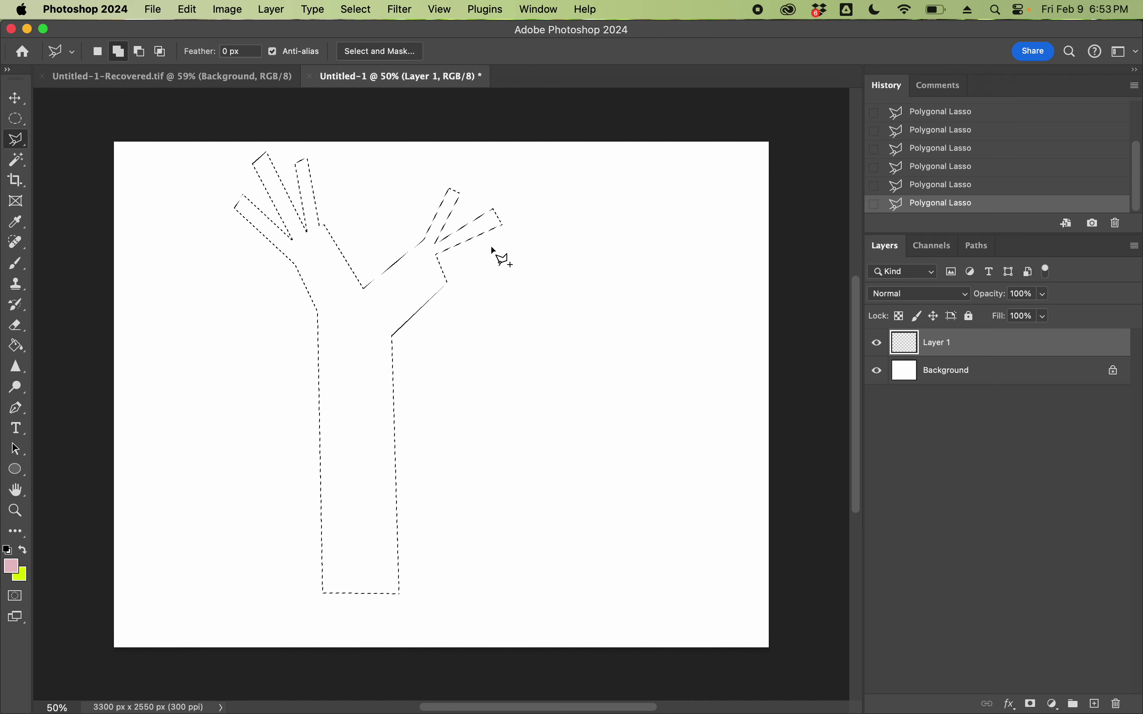
pyautogui.click(514, 244)
pyautogui.click(431, 275)
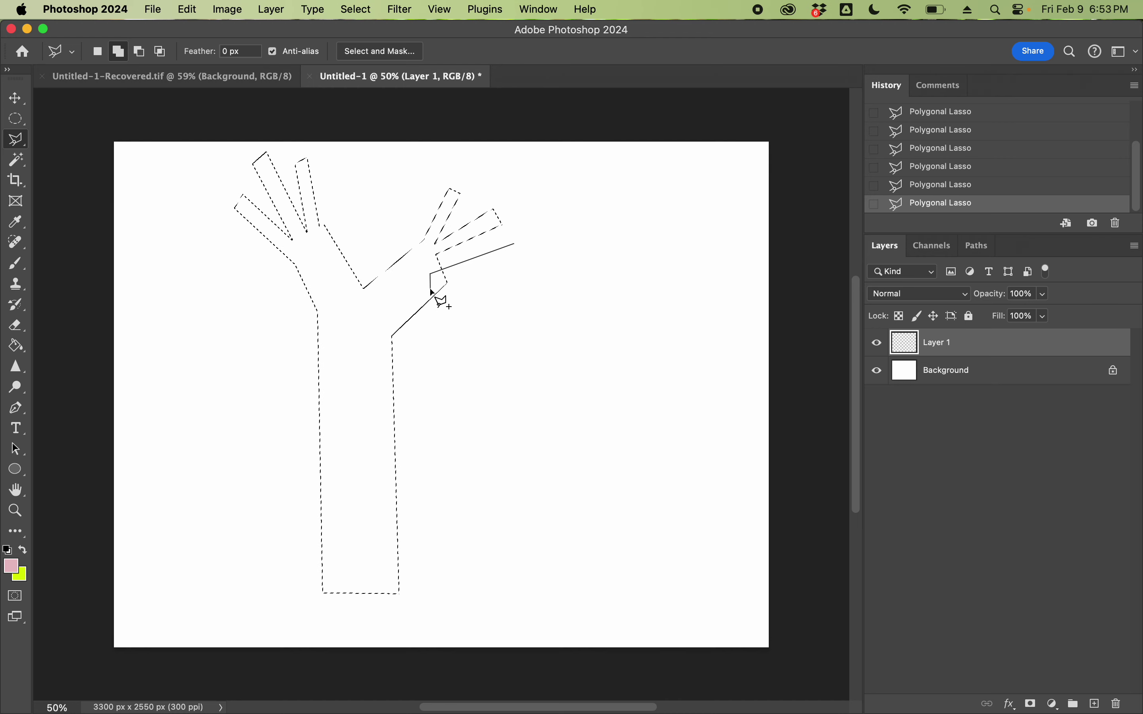
pyautogui.doubleClick(519, 260)
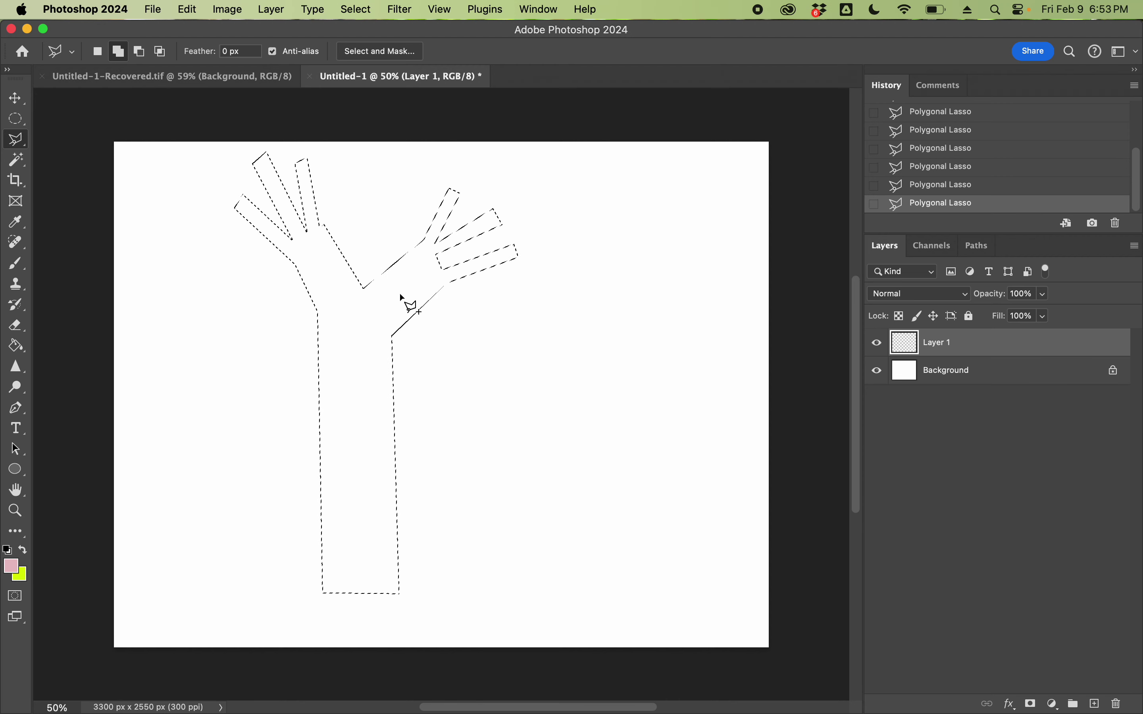
# Add a long branch to the selection, running diagonally up and left from the trunk's left side below the fork.
pyautogui.click(338, 364)
pyautogui.click(218, 231)
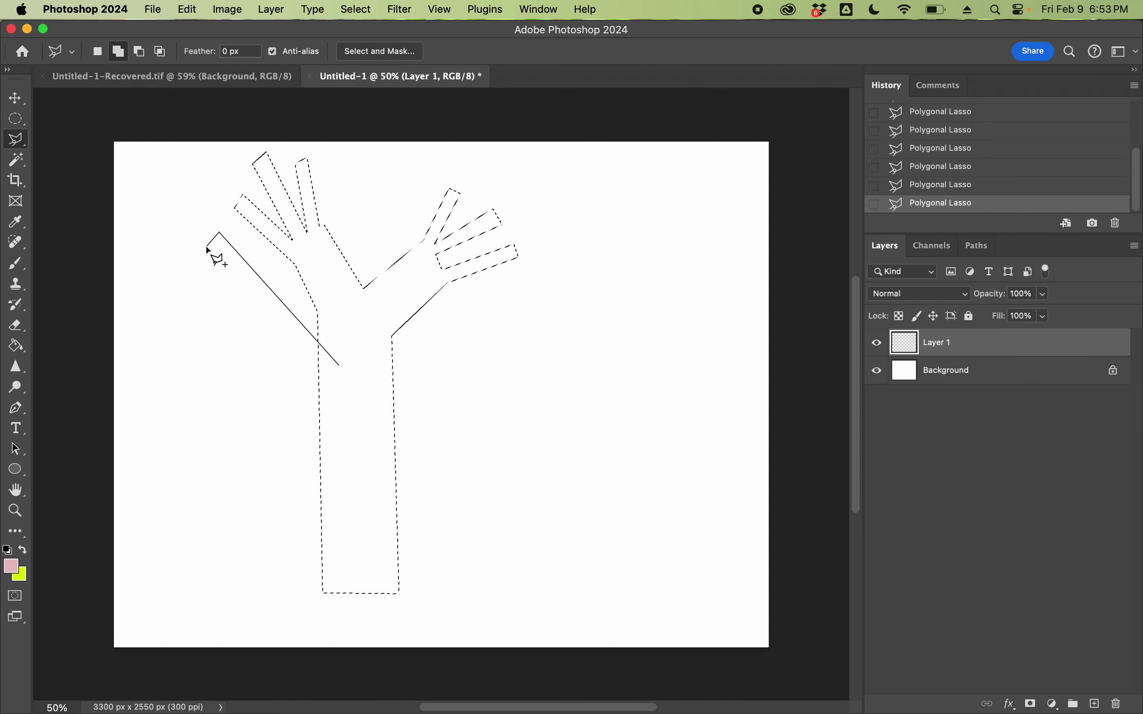
pyautogui.click(207, 247)
pyautogui.doubleClick(334, 407)
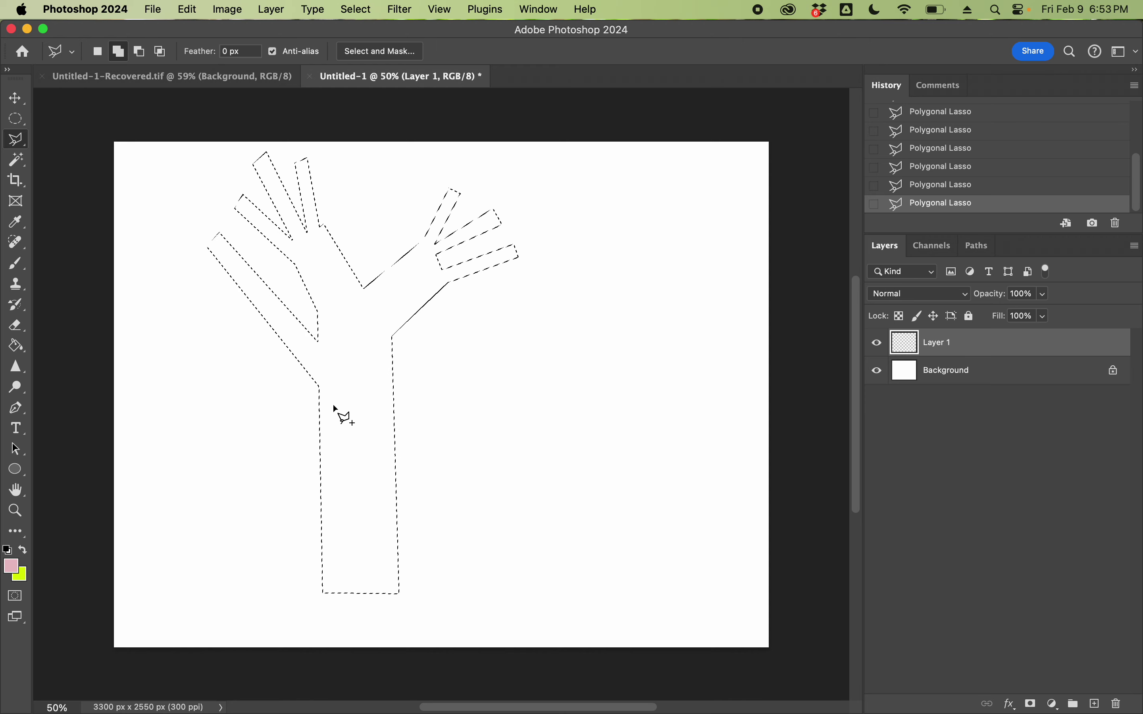
# Add a tall, nearly vertical branch to the selection, rising from the fork between the two thick branches.
pyautogui.click(363, 302)
pyautogui.click(390, 152)
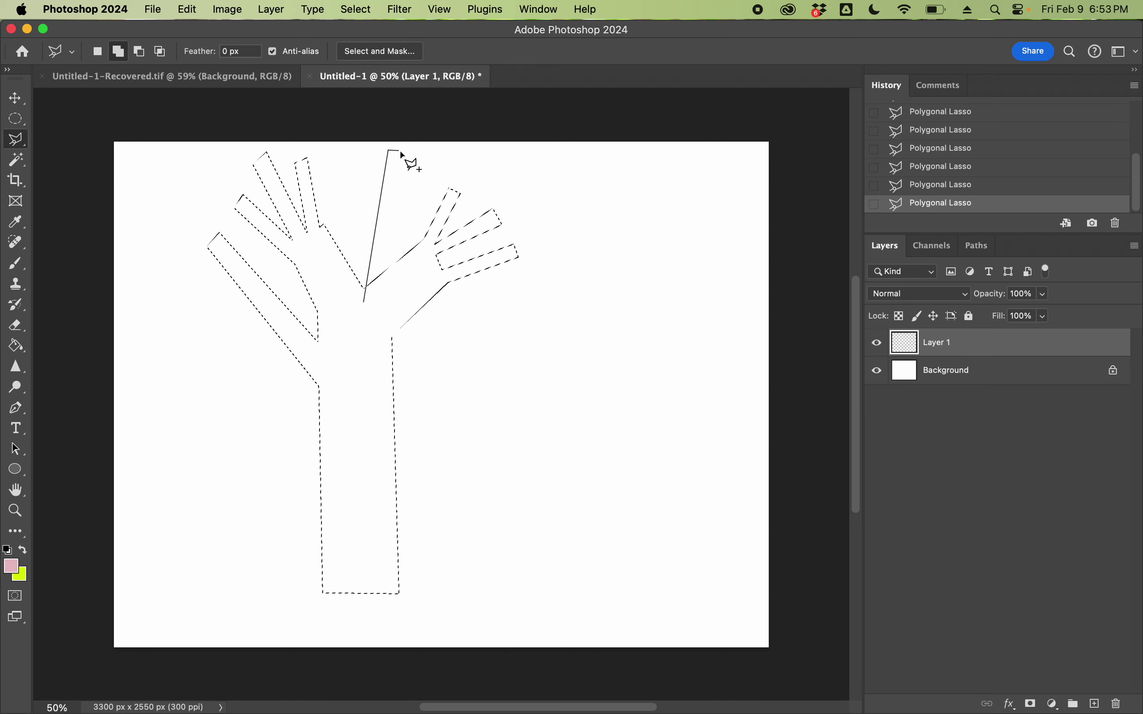
pyautogui.click(405, 153)
pyautogui.click(395, 278)
pyautogui.click(395, 278)
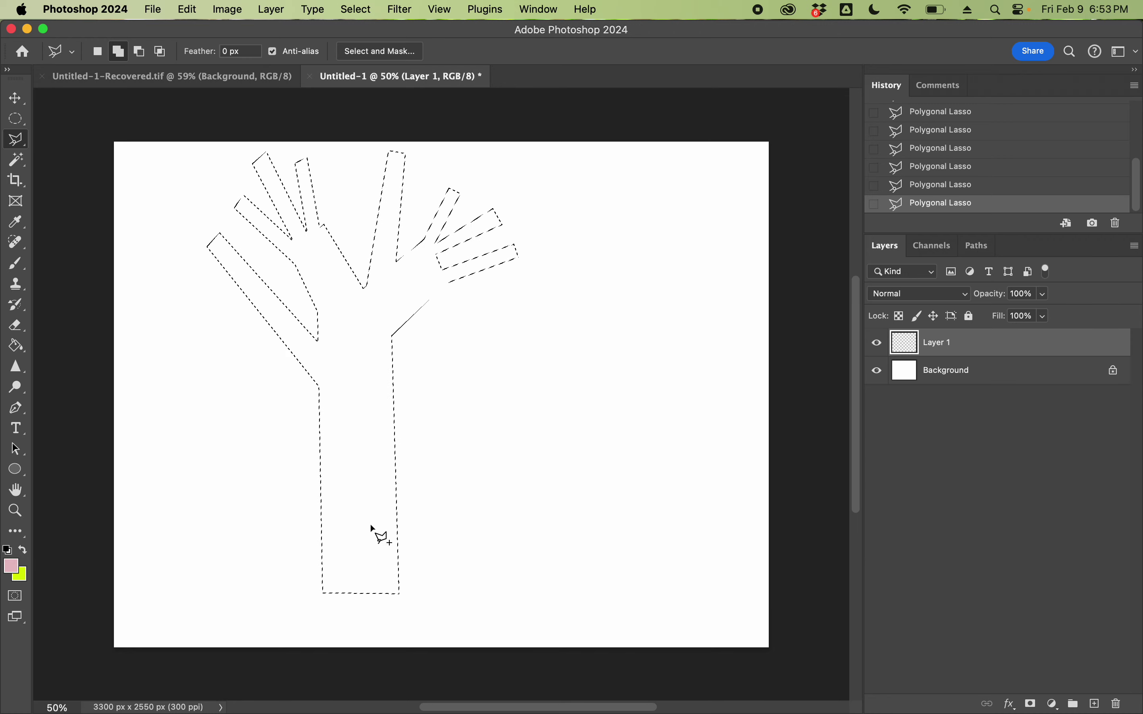
# Extend the selection with a flared trunk base that widens down to just above the canvas's lower edge.
pyautogui.click(322, 495)
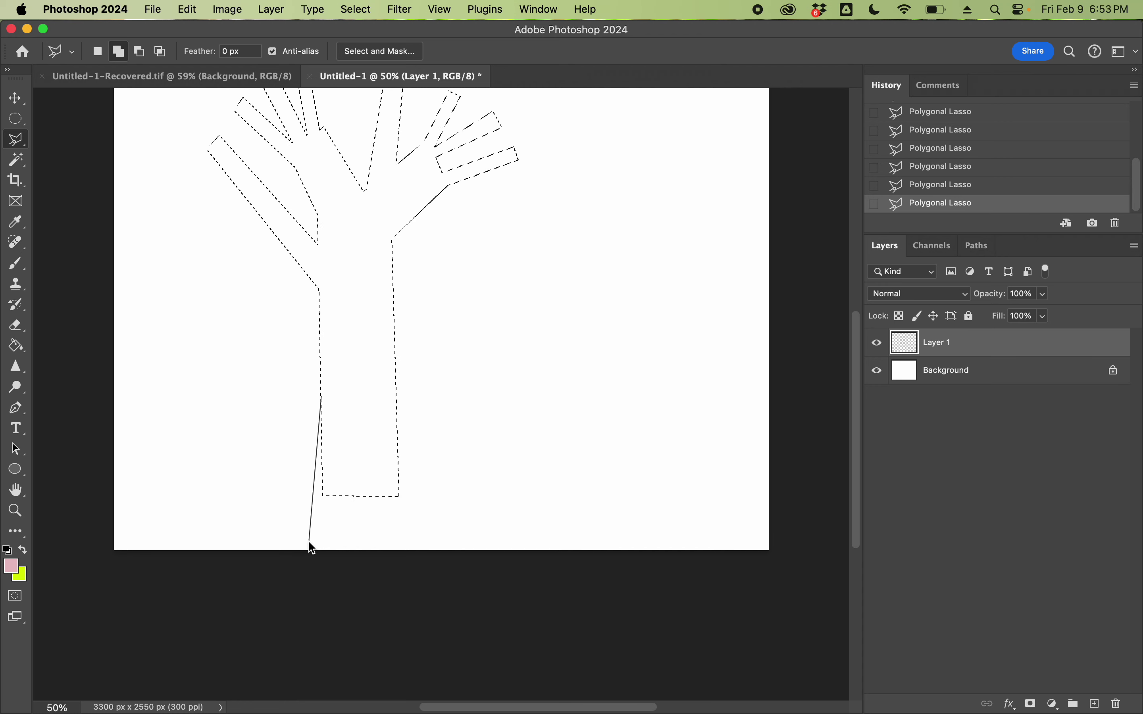
pyautogui.click(309, 542)
pyautogui.click(415, 544)
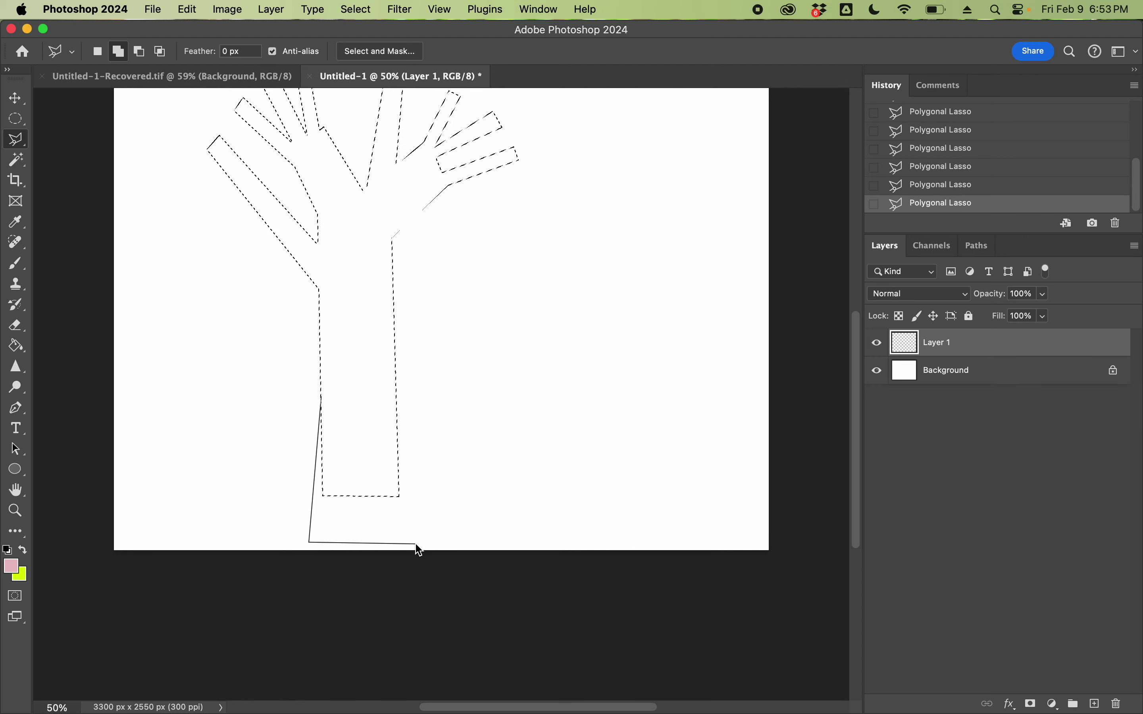
pyautogui.click(394, 372)
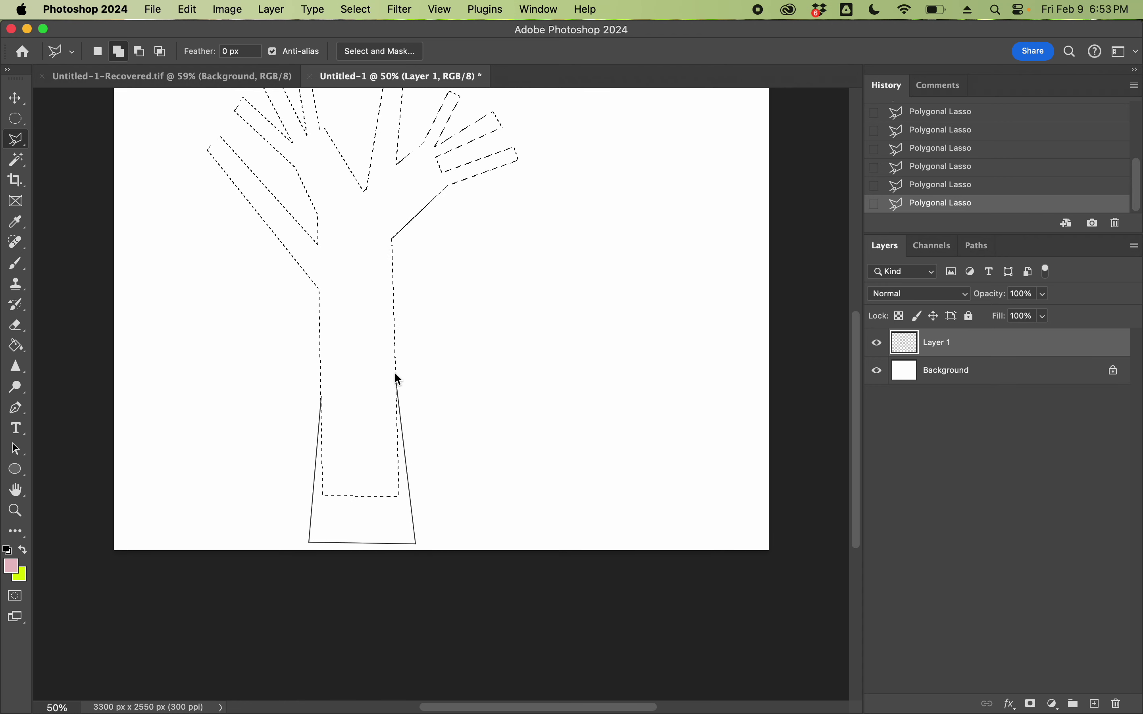
pyautogui.doubleClick(361, 372)
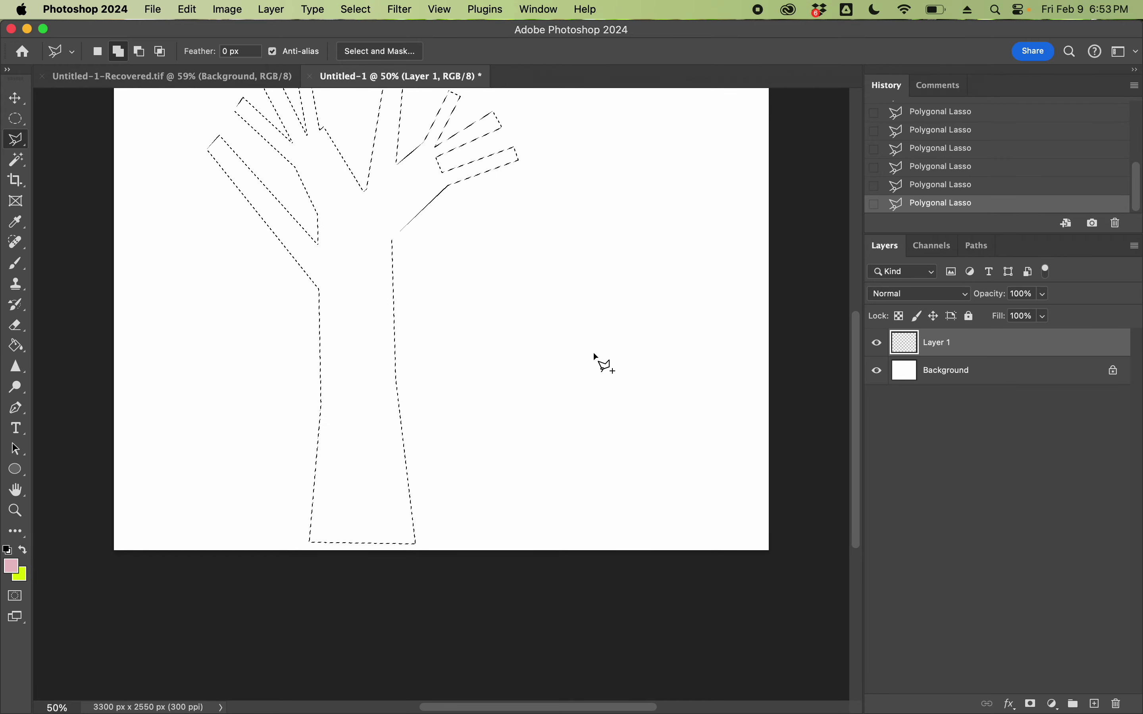
# Fill the tree selection on Layer 1 with dark red #821629 using the Paint Bucket and deselect it.
pyautogui.scroll(3, 593, 353)
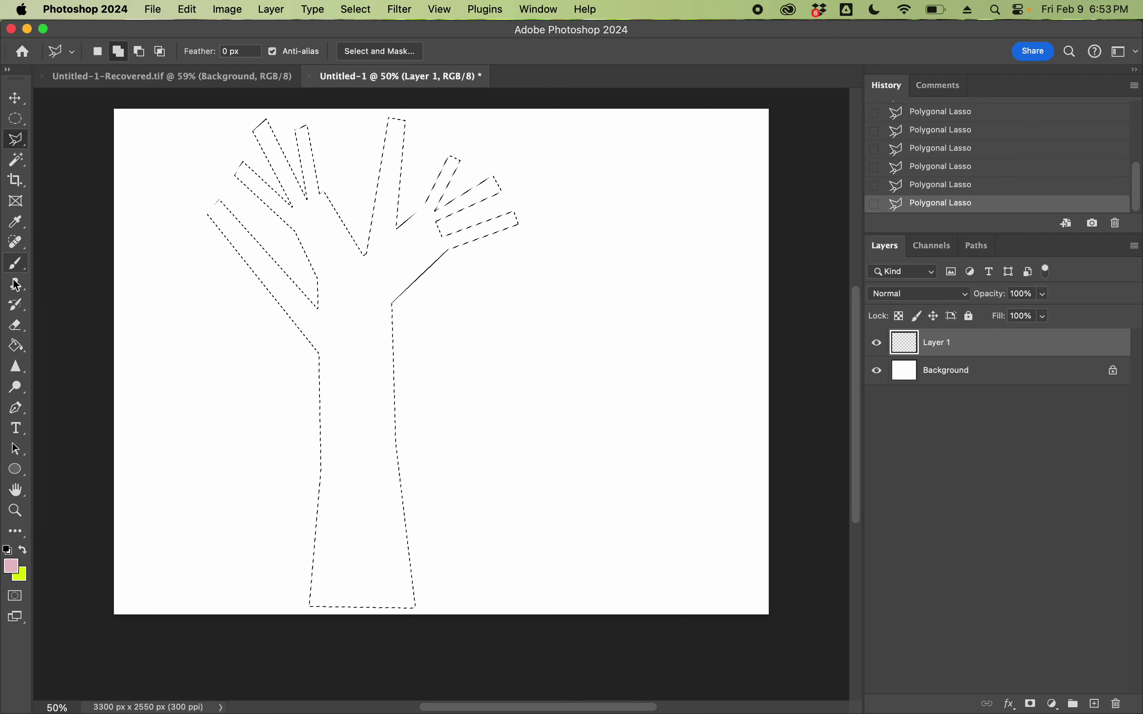
pyautogui.click(16, 347)
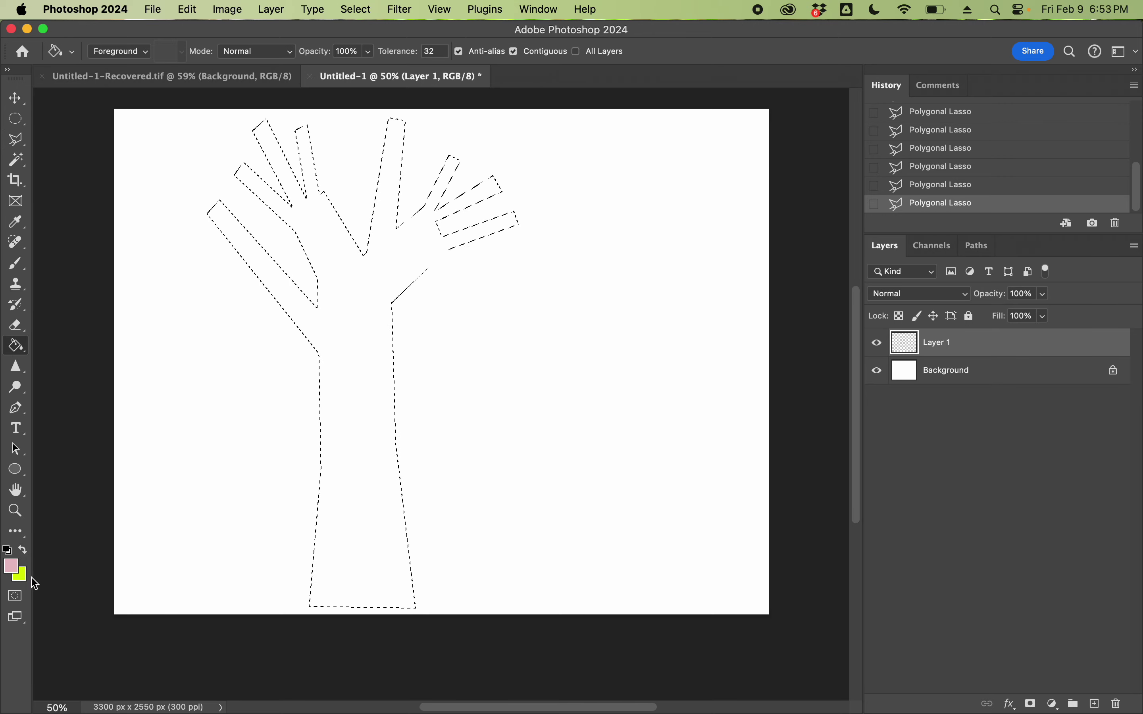
pyautogui.click(11, 566)
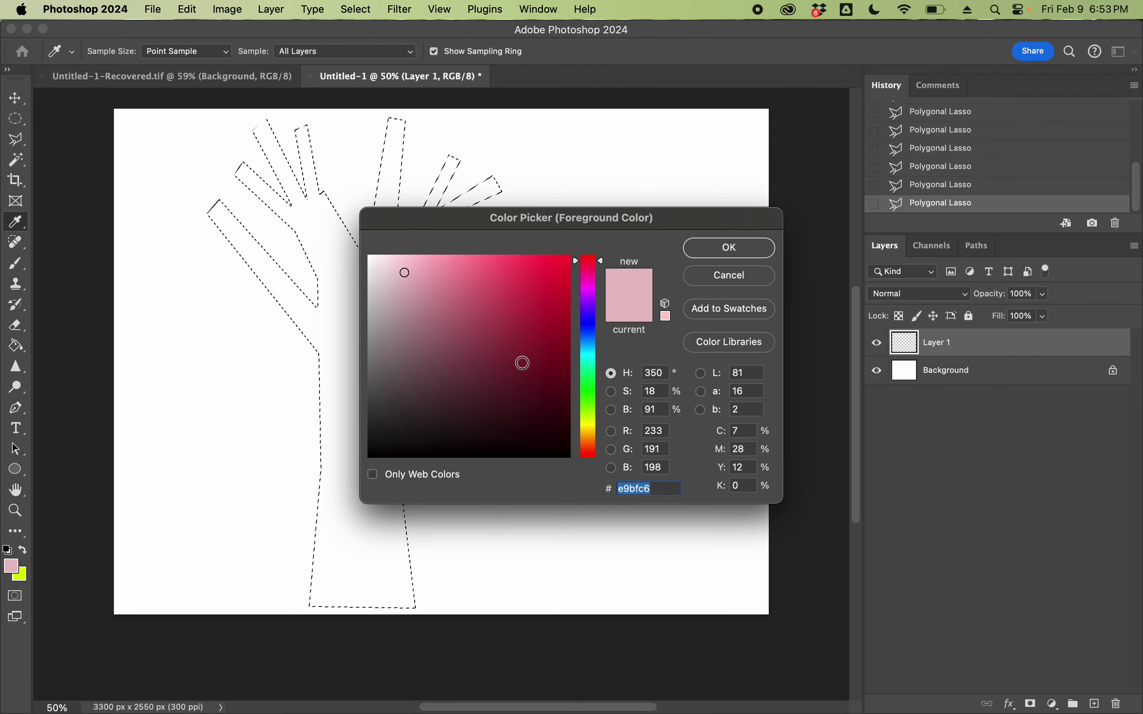
pyautogui.click(537, 353)
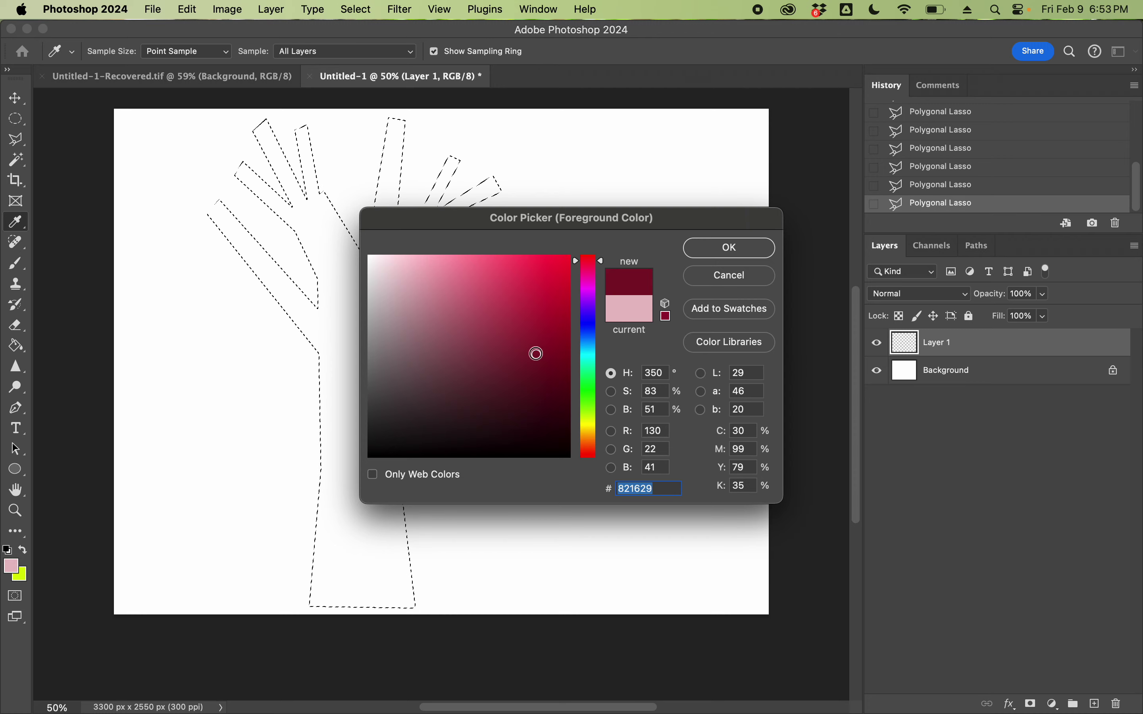
pyautogui.click(756, 248)
pyautogui.click(358, 303)
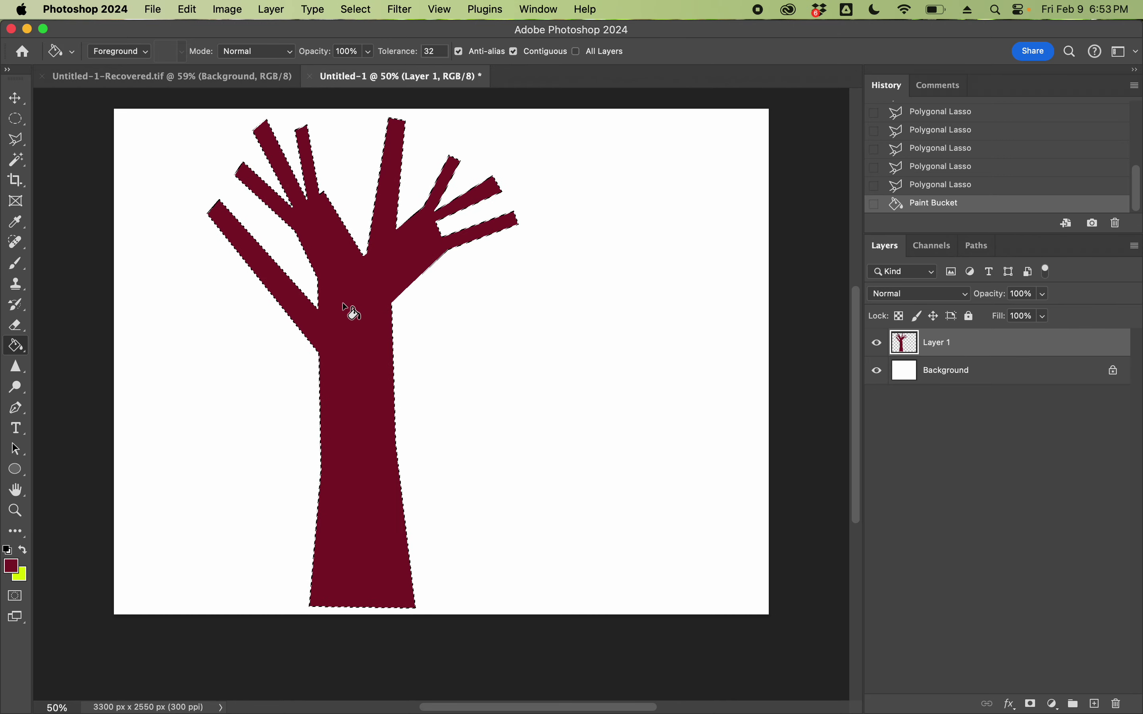
pyautogui.click(357, 10)
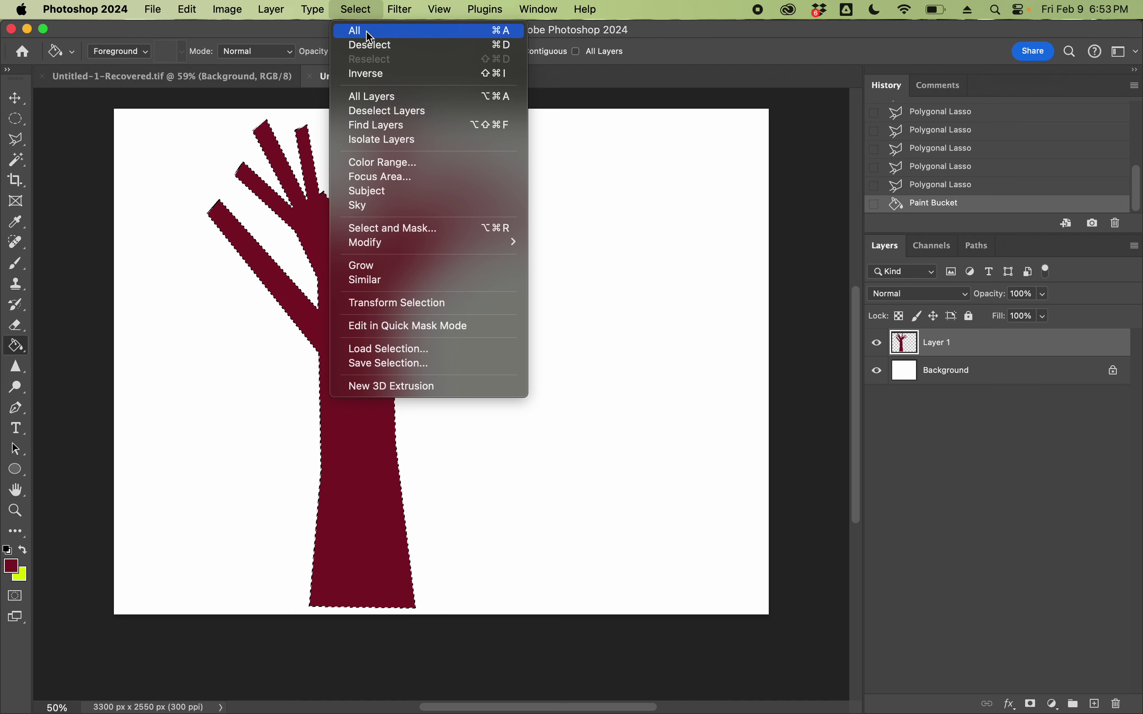
pyautogui.click(371, 45)
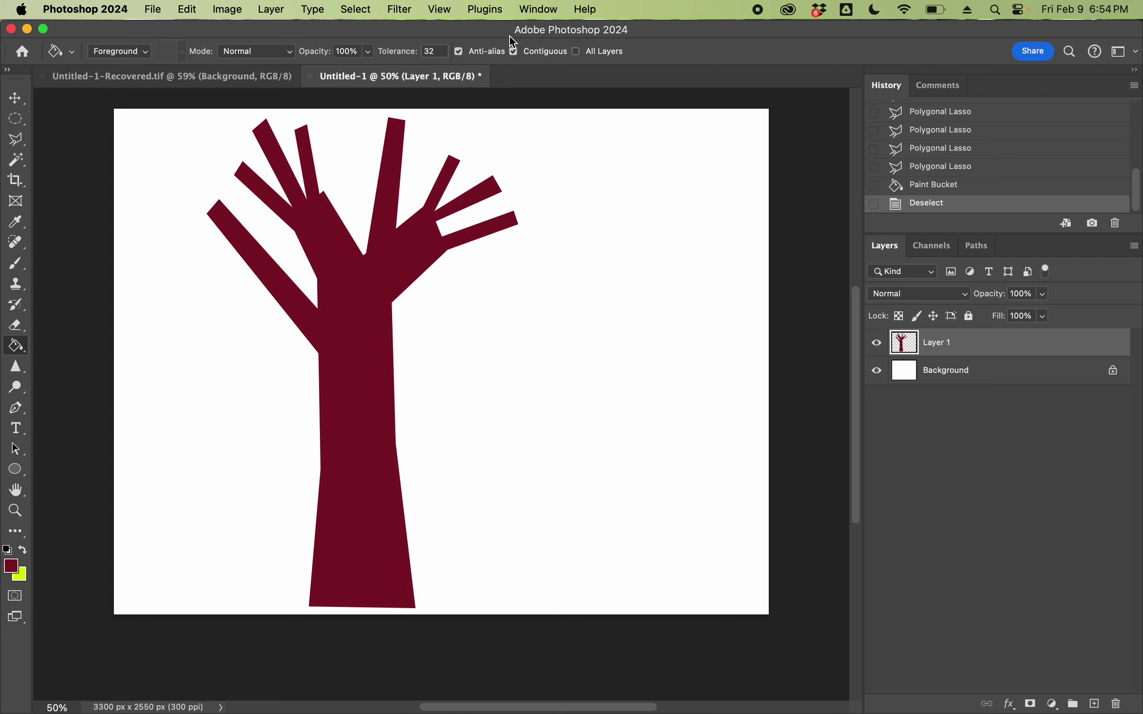
# Select the entire canvas on Layer 1.
pyautogui.click(368, 7)
pyautogui.click(359, 31)
# Cut the selected tree from Layer 1 and undo the cut.
pyautogui.click(185, 11)
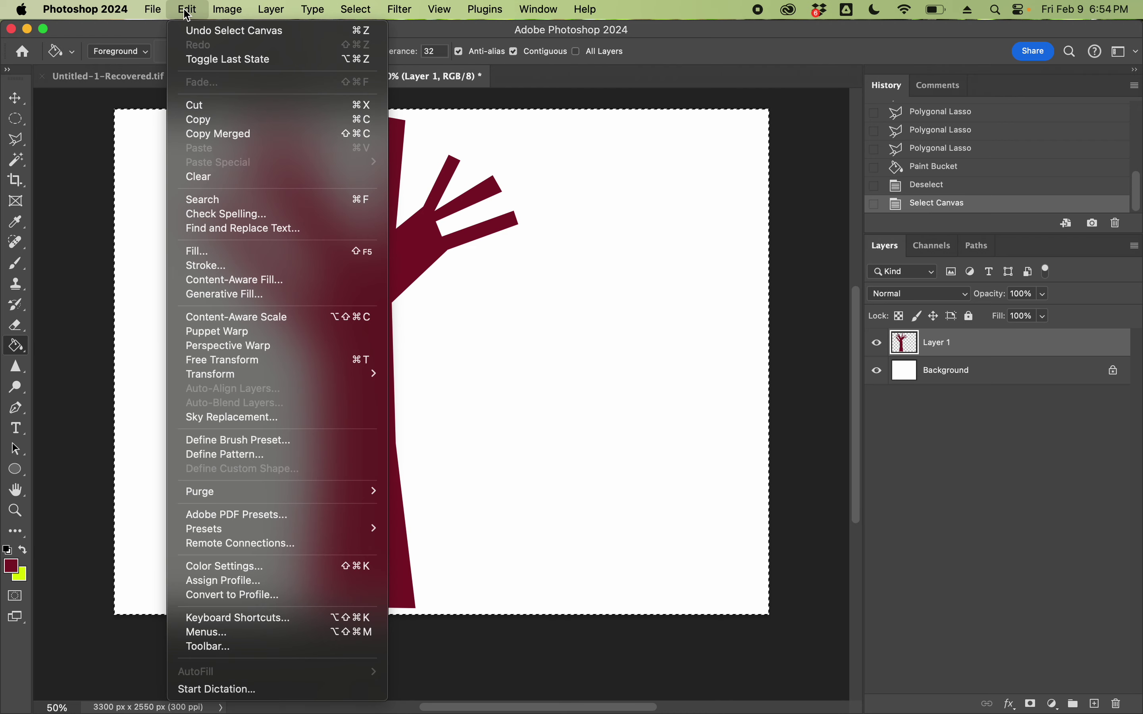
pyautogui.click(218, 106)
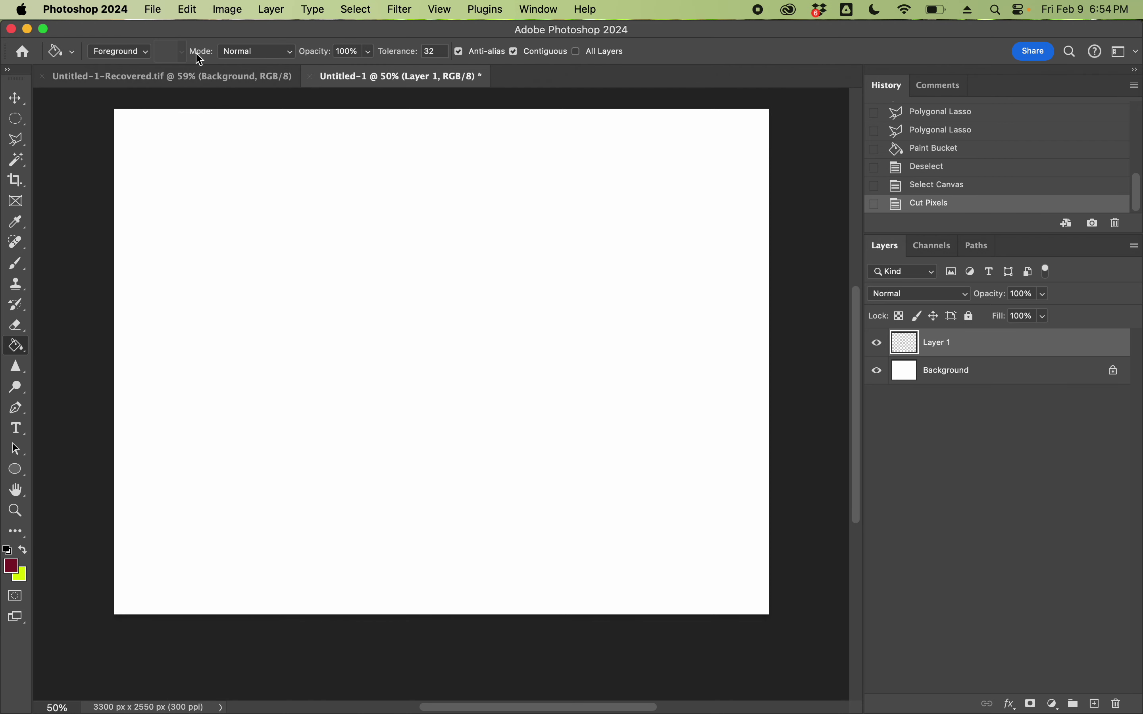
pyautogui.press('super+z')
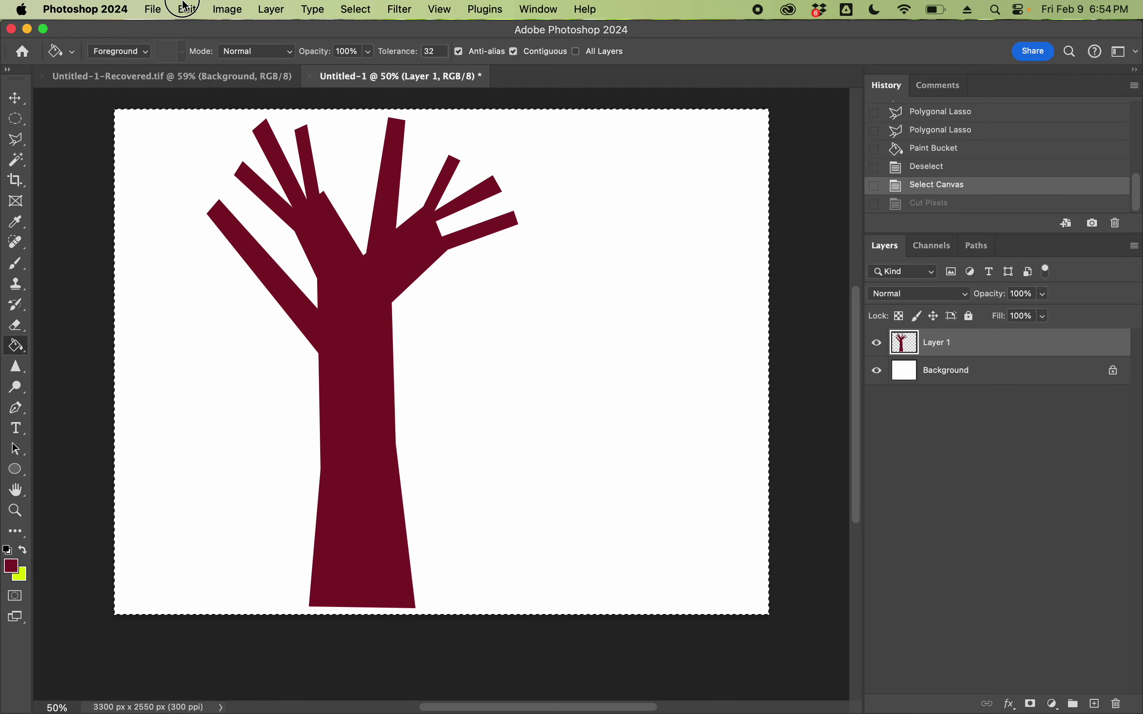
# Copy the selected tree and paste the duplicate onto a new layer.
pyautogui.click(188, 10)
pyautogui.click(208, 119)
pyautogui.click(188, 10)
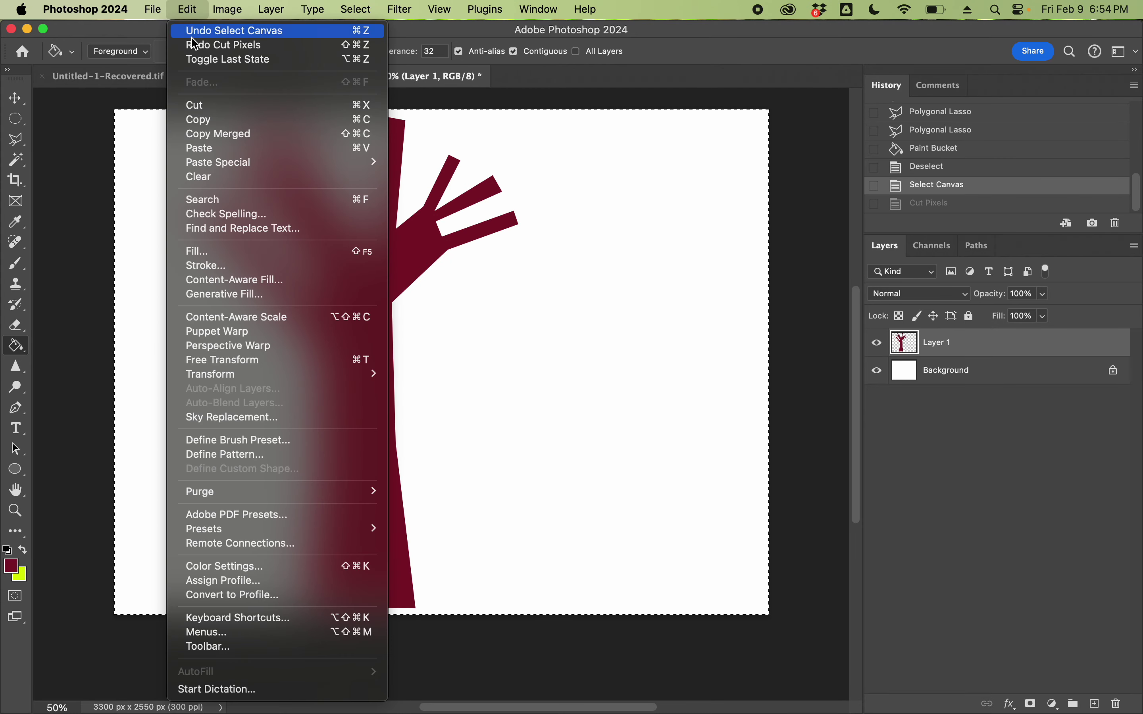
pyautogui.click(219, 150)
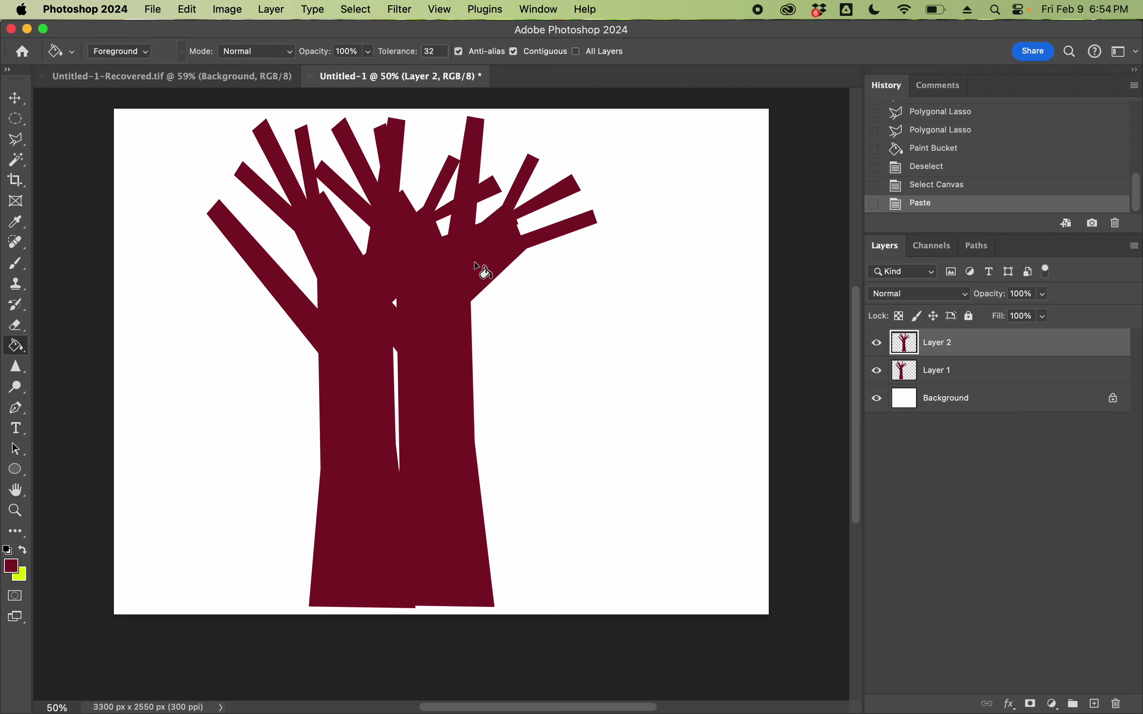
# Scale the pasted tree proportionally to about 67.72% and move it to the right of the large tree.
pyautogui.press('v')
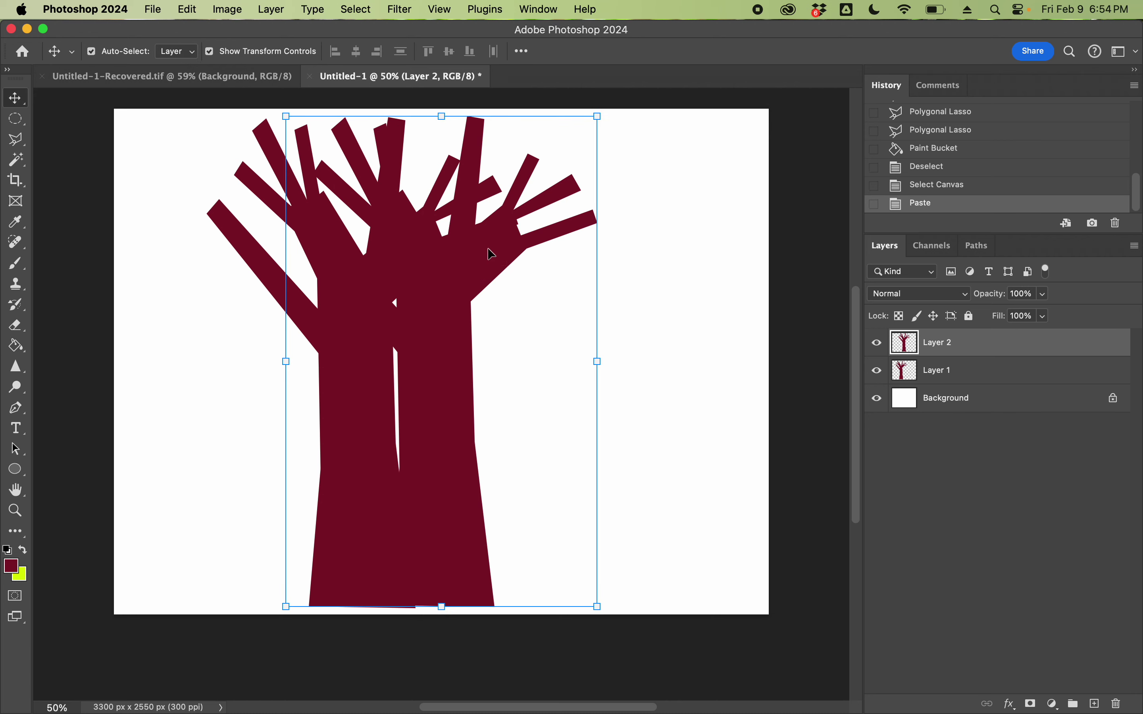
pyautogui.click(599, 116)
pyautogui.moveTo(505, 187); pyautogui.dragTo(613, 181)
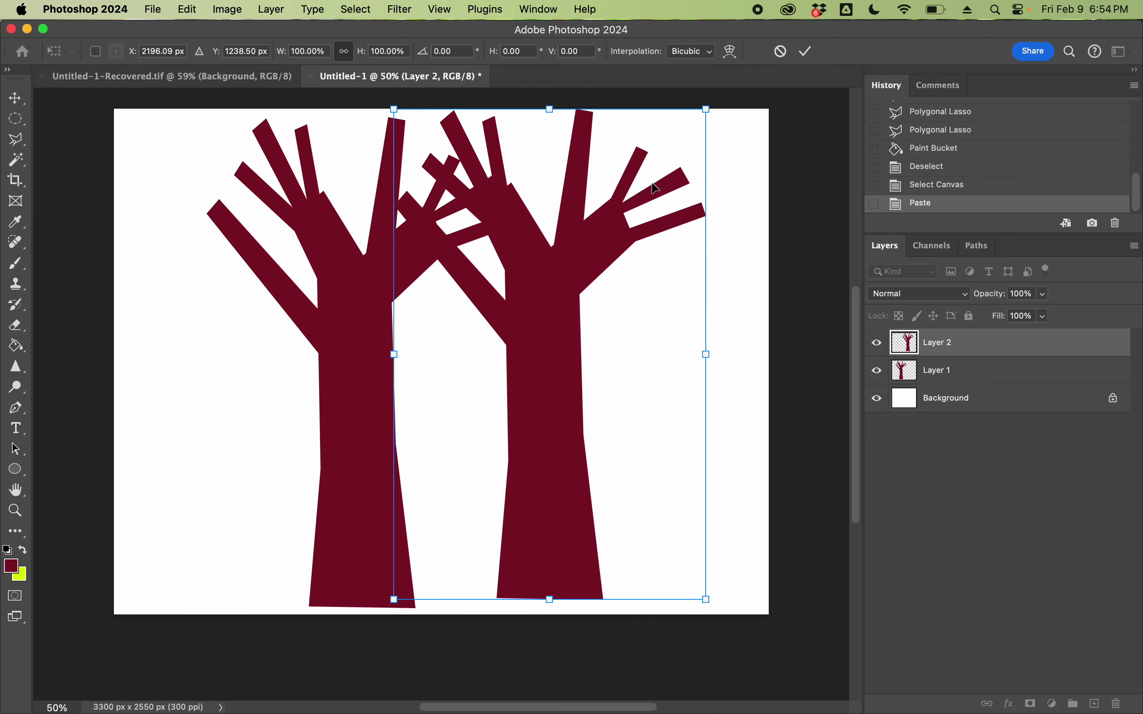
pyautogui.moveTo(706, 109); pyautogui.dragTo(606, 268)
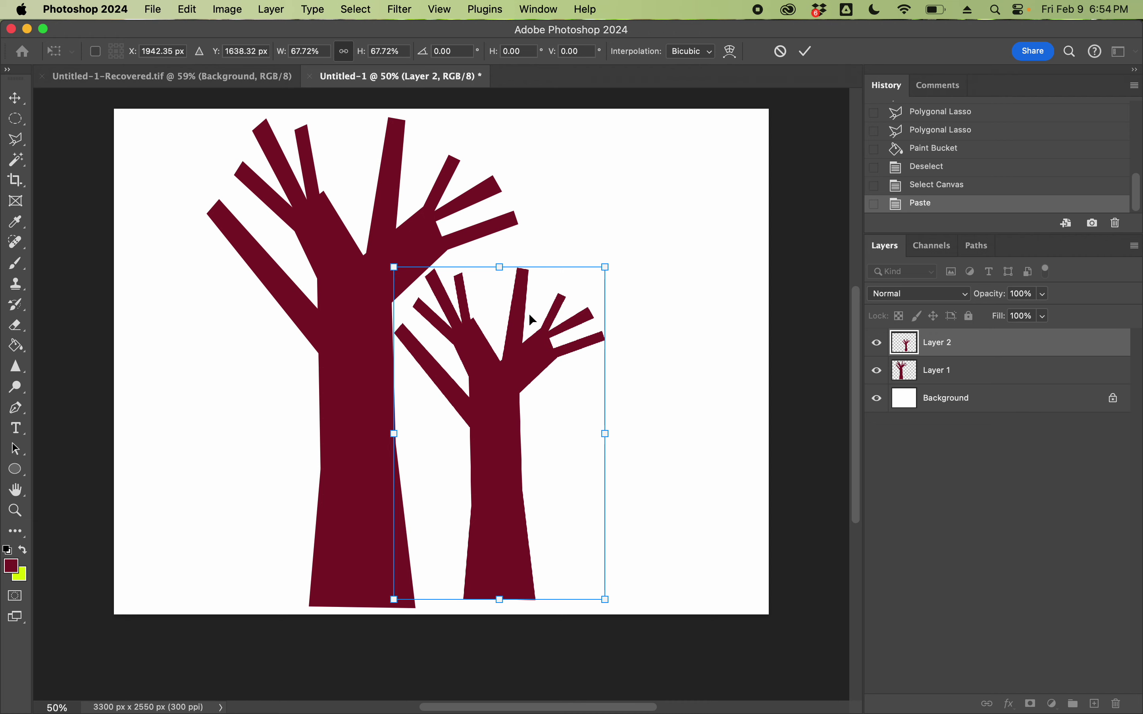
pyautogui.moveTo(518, 347); pyautogui.dragTo(622, 333)
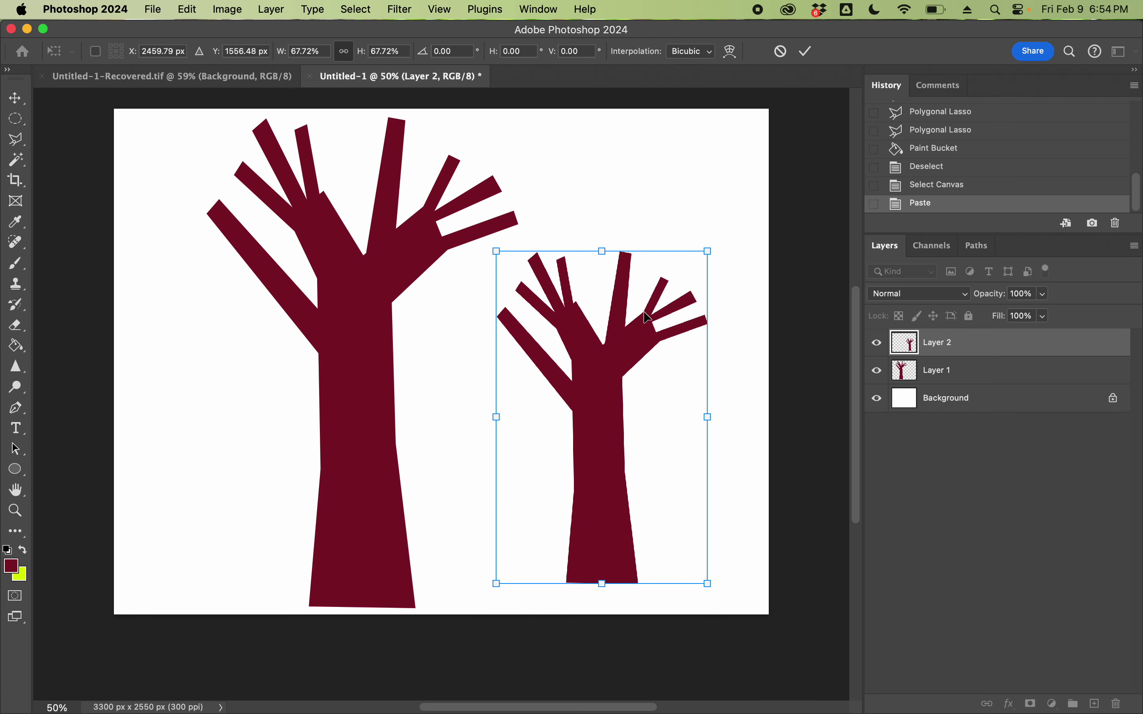
# Flip the small tree horizontally, move it up toward the canvas's upper right, and apply the transform.
pyautogui.rightClick(611, 296)
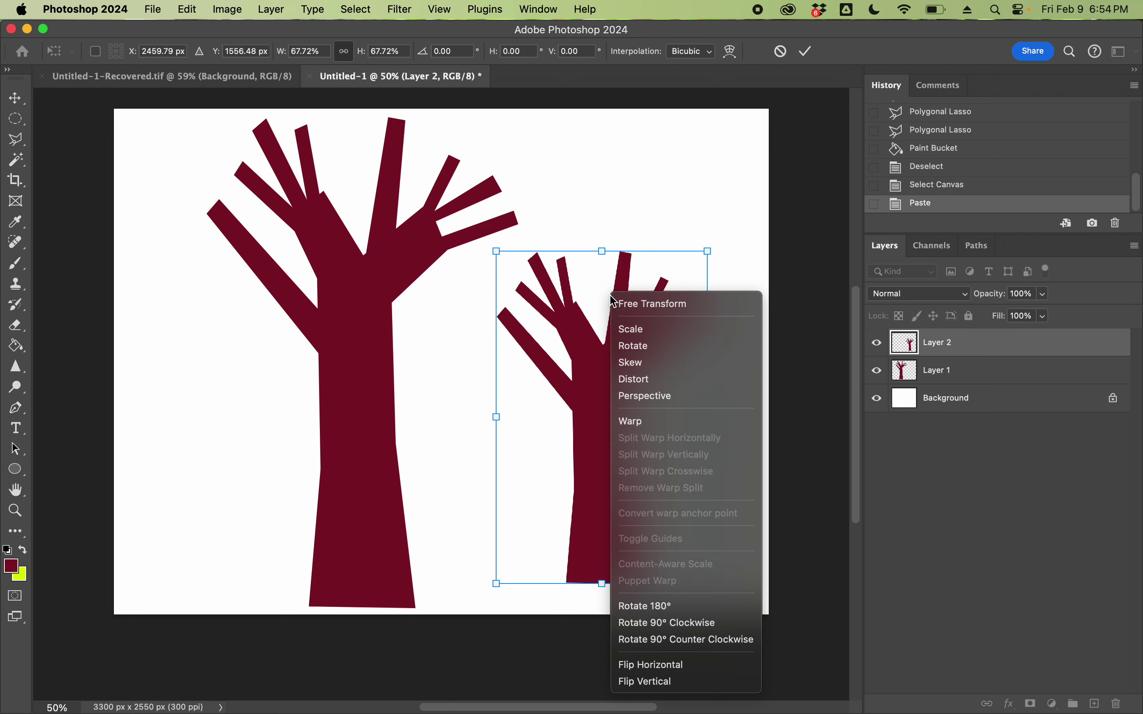
pyautogui.click(668, 666)
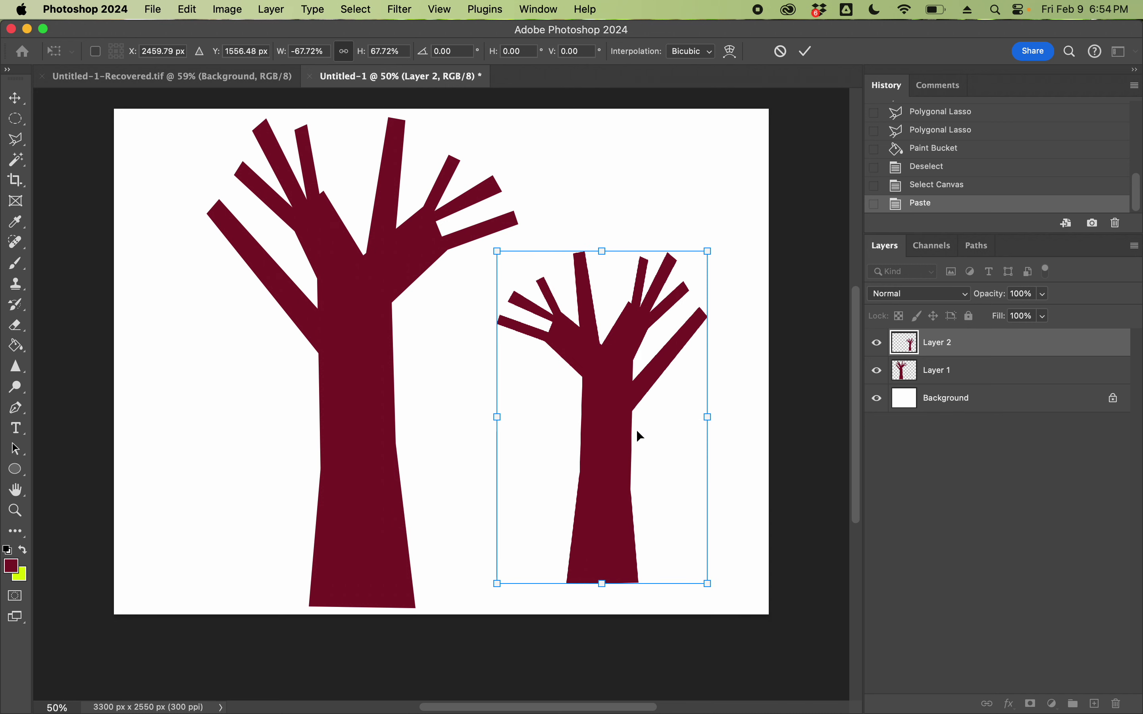
pyautogui.moveTo(611, 459); pyautogui.dragTo(654, 367)
pyautogui.press('Return')
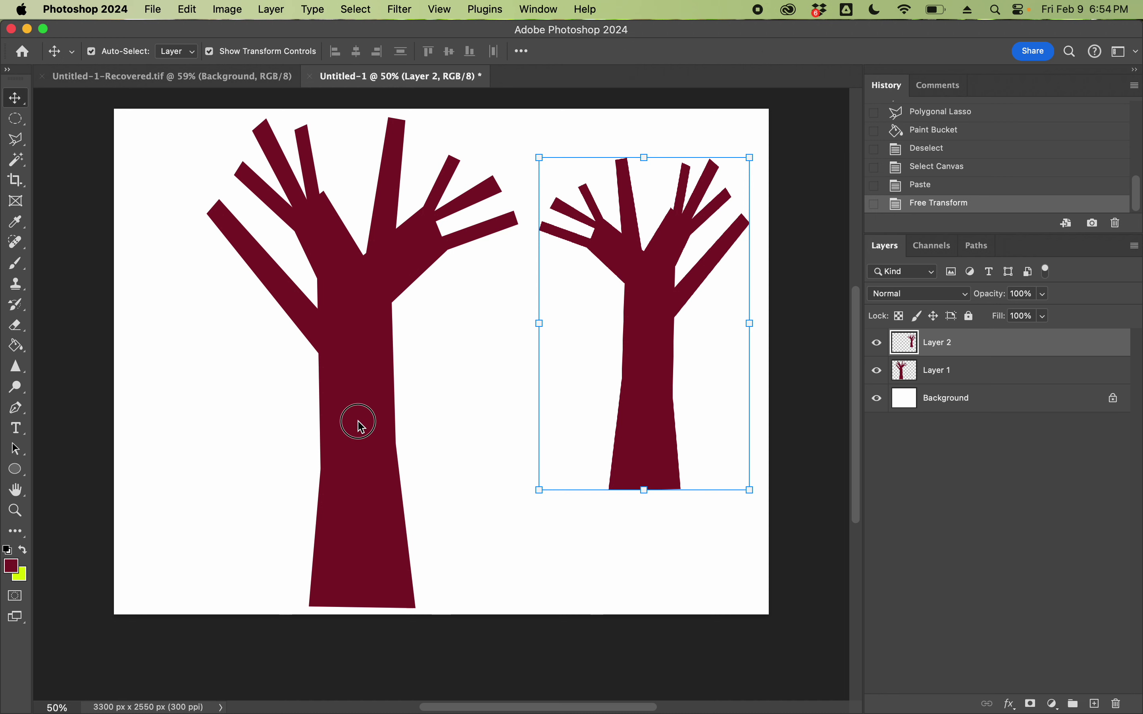
# Move the large tree down and left so its base runs off the canvas, and nudge the small tree slightly up.
pyautogui.click(337, 428)
pyautogui.moveTo(337, 427); pyautogui.dragTo(293, 449)
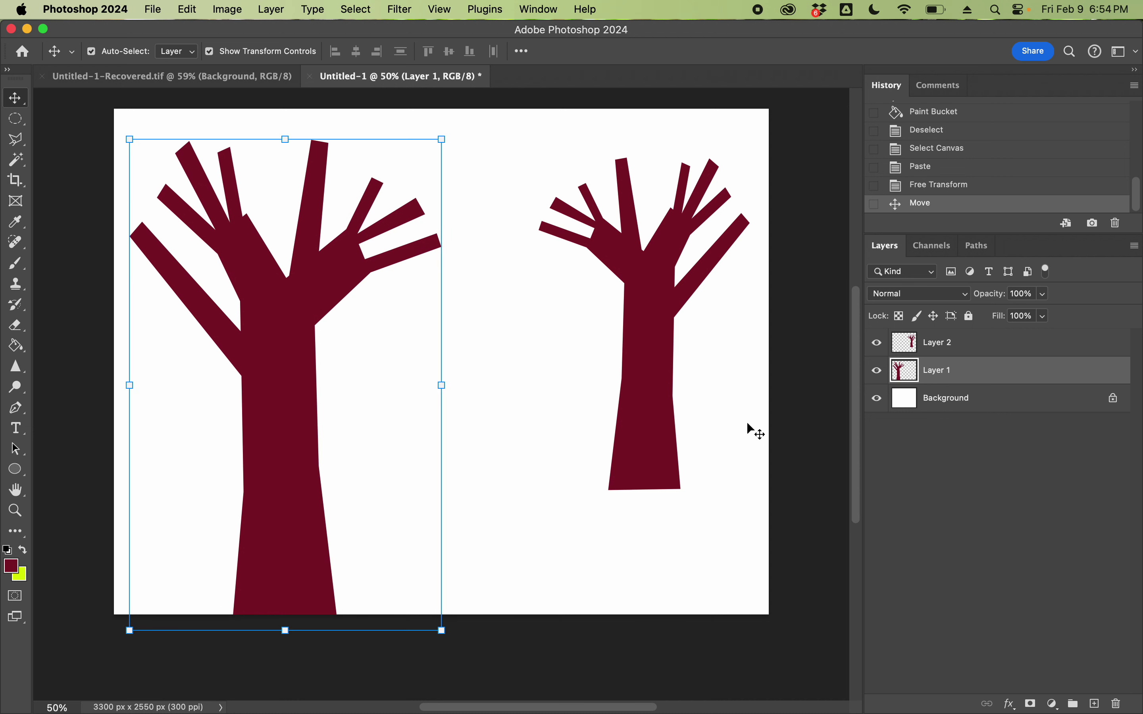
pyautogui.moveTo(661, 391); pyautogui.dragTo(655, 384)
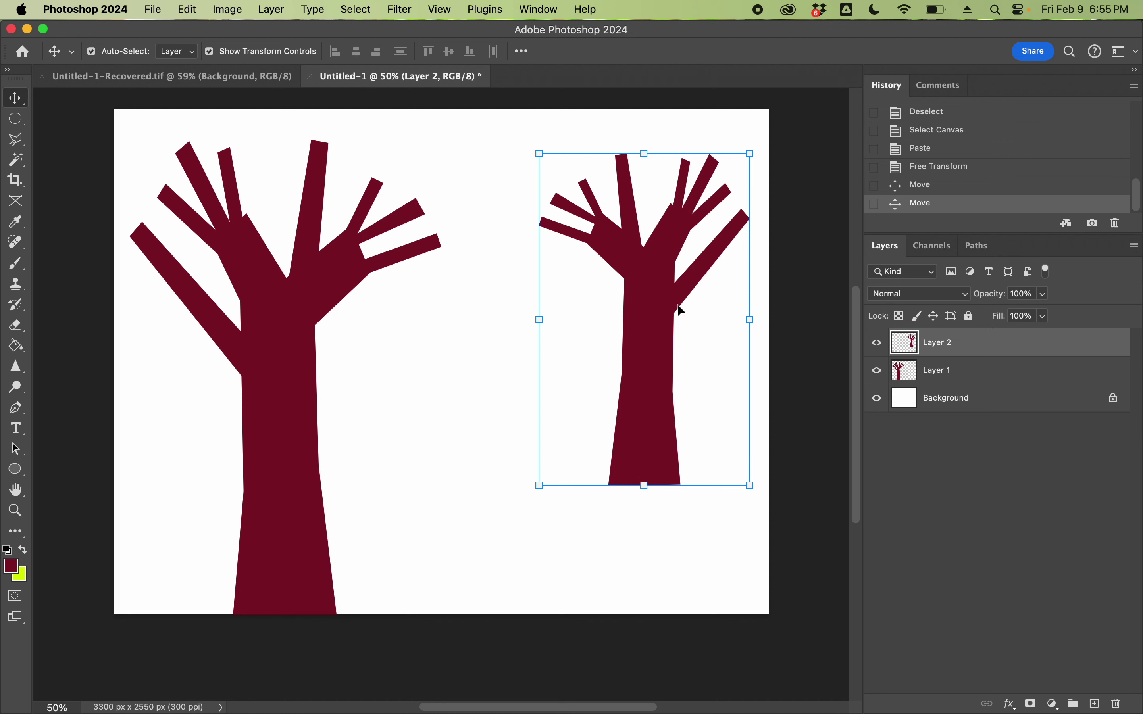
# Recolor the small tree on Layer 2 brown using Hue/Saturation with Hue +28 and Lightness +18.
pyautogui.click(228, 9)
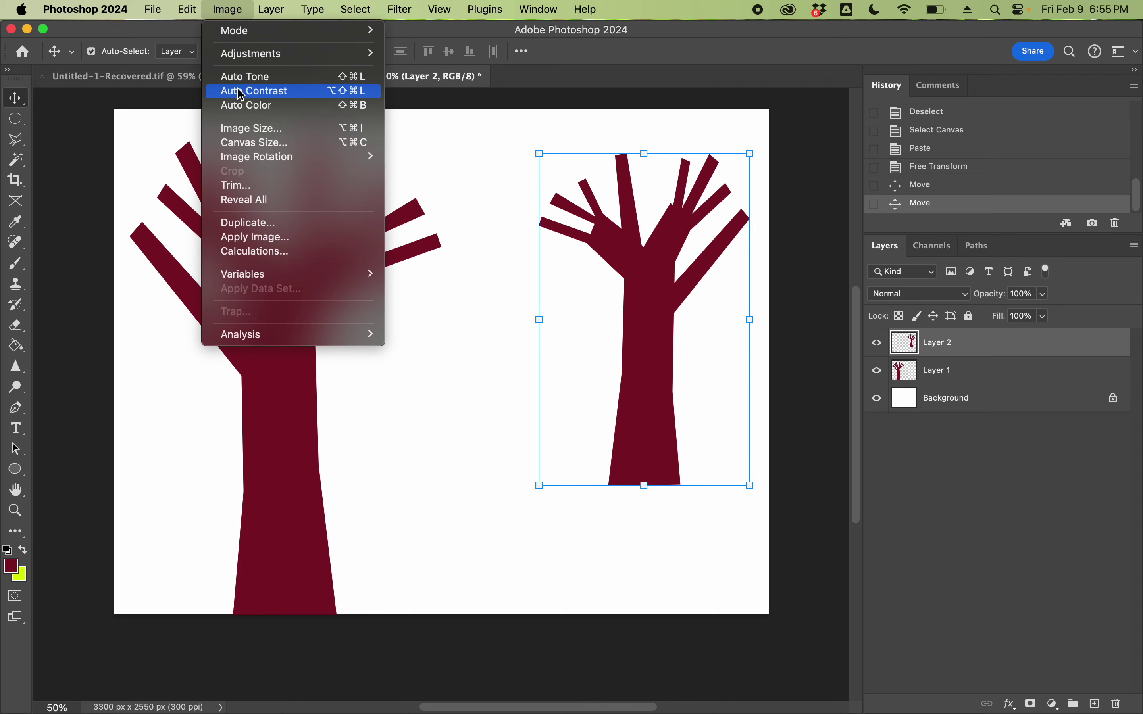
pyautogui.moveTo(254, 61)
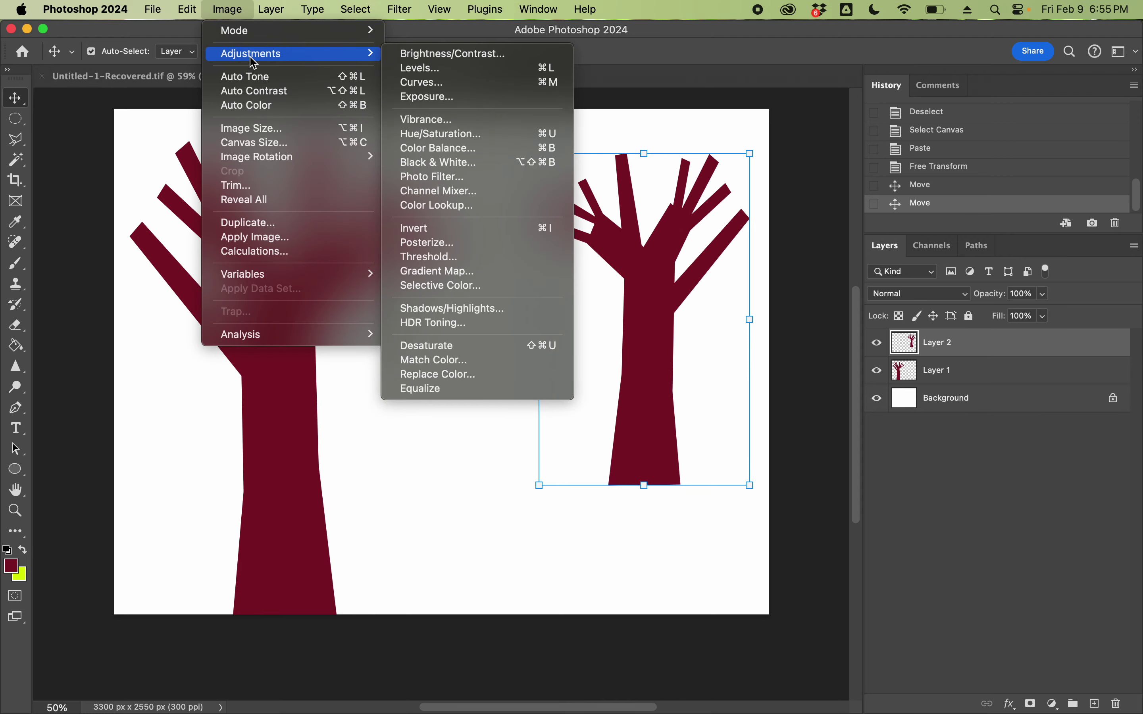
pyautogui.click(458, 134)
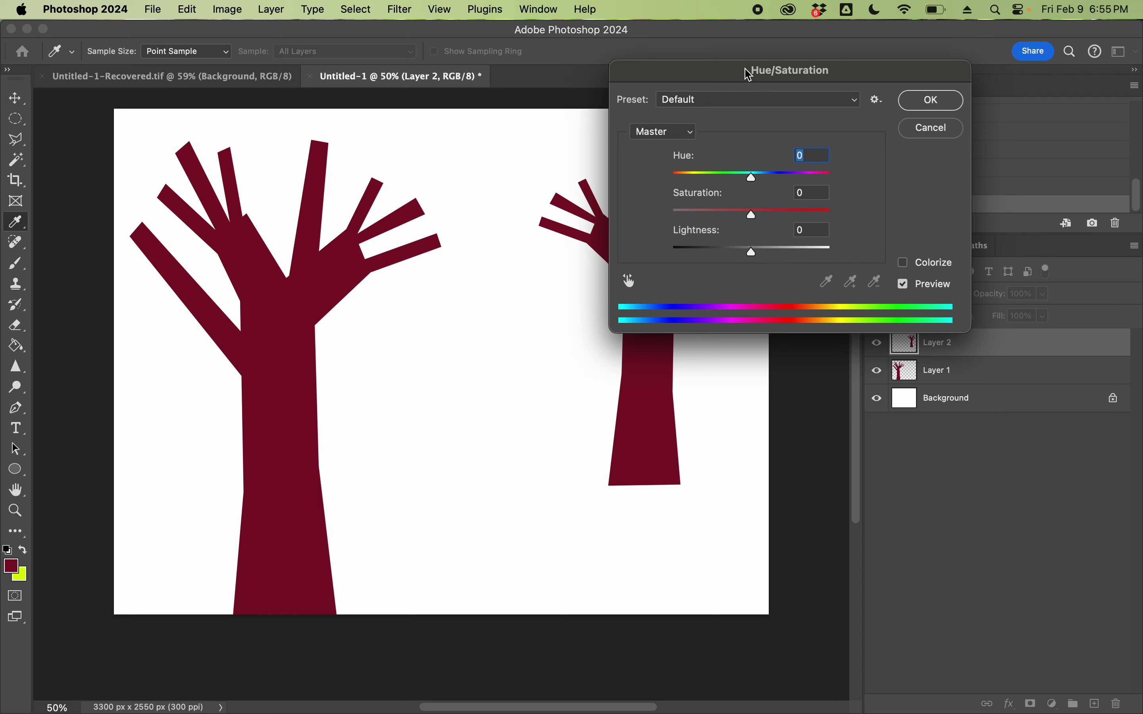
pyautogui.moveTo(749, 74); pyautogui.dragTo(884, 53)
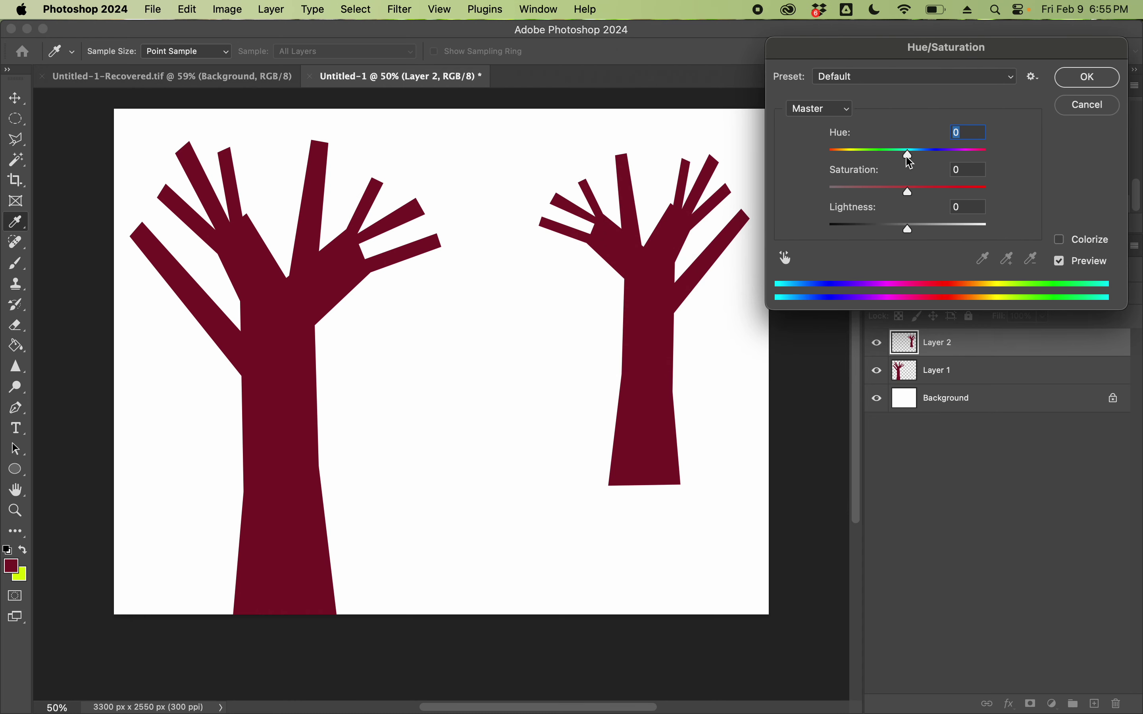
pyautogui.moveTo(911, 162); pyautogui.dragTo(930, 158)
pyautogui.moveTo(910, 234); pyautogui.dragTo(927, 233)
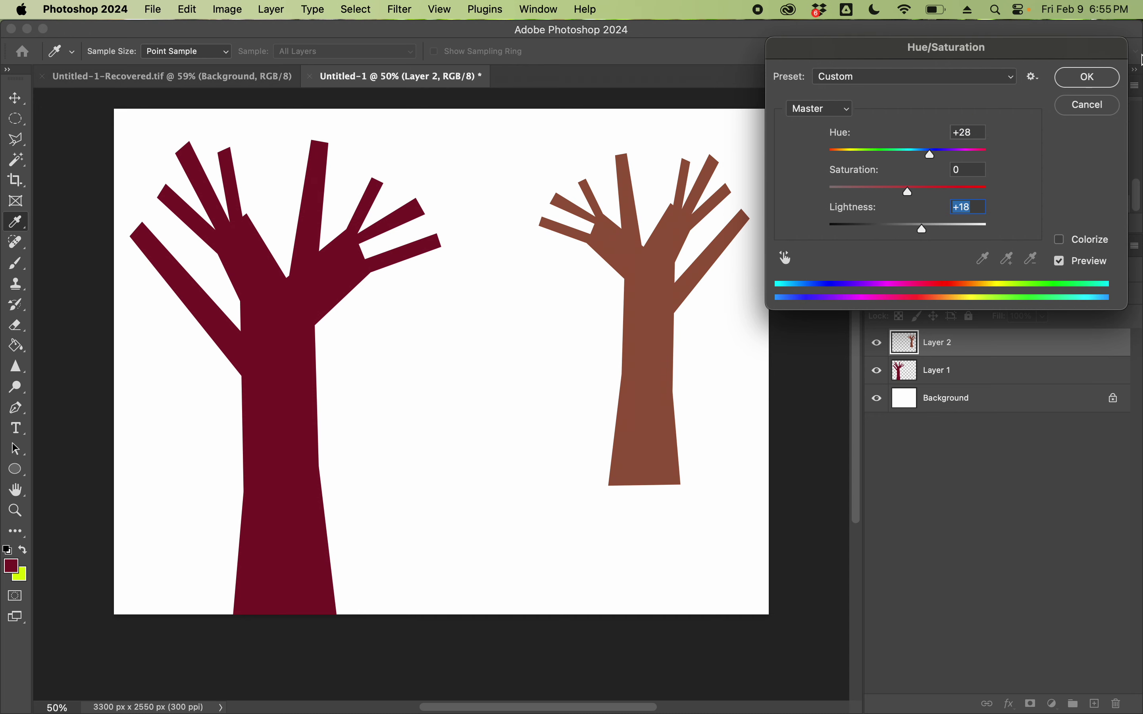
pyautogui.click(1089, 78)
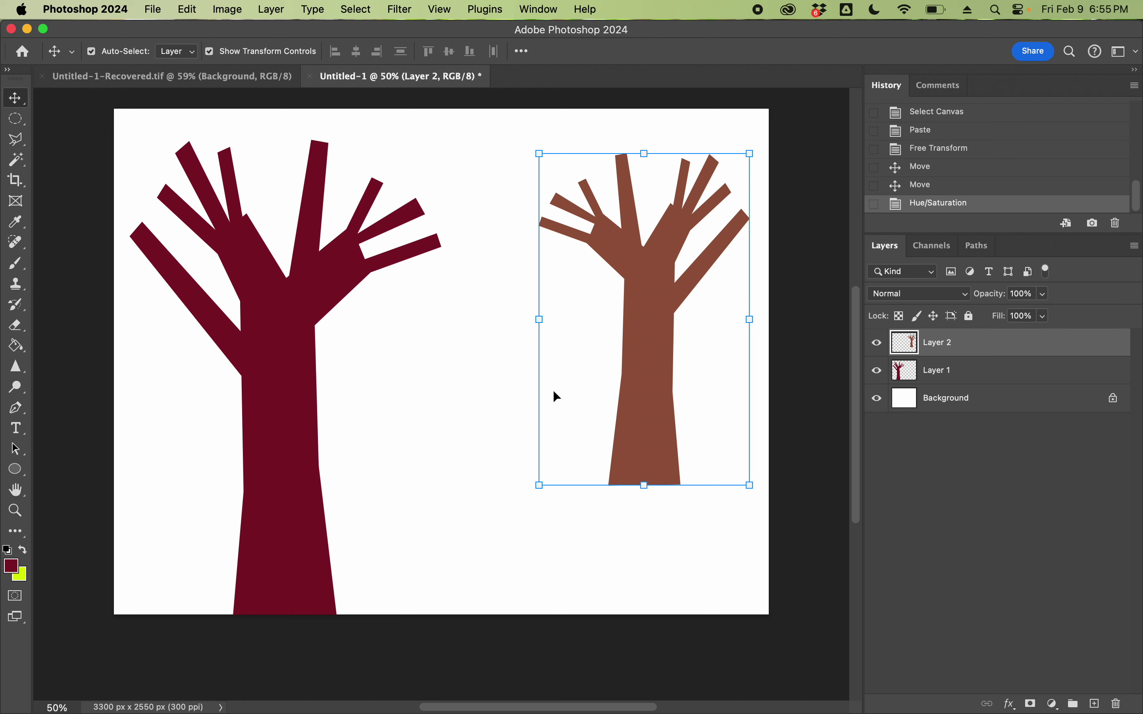
# On the Background layer, select the full-width ground area below the middle of the trunks with the Rectangular Marquee, adding to the first strip.
pyautogui.click(963, 404)
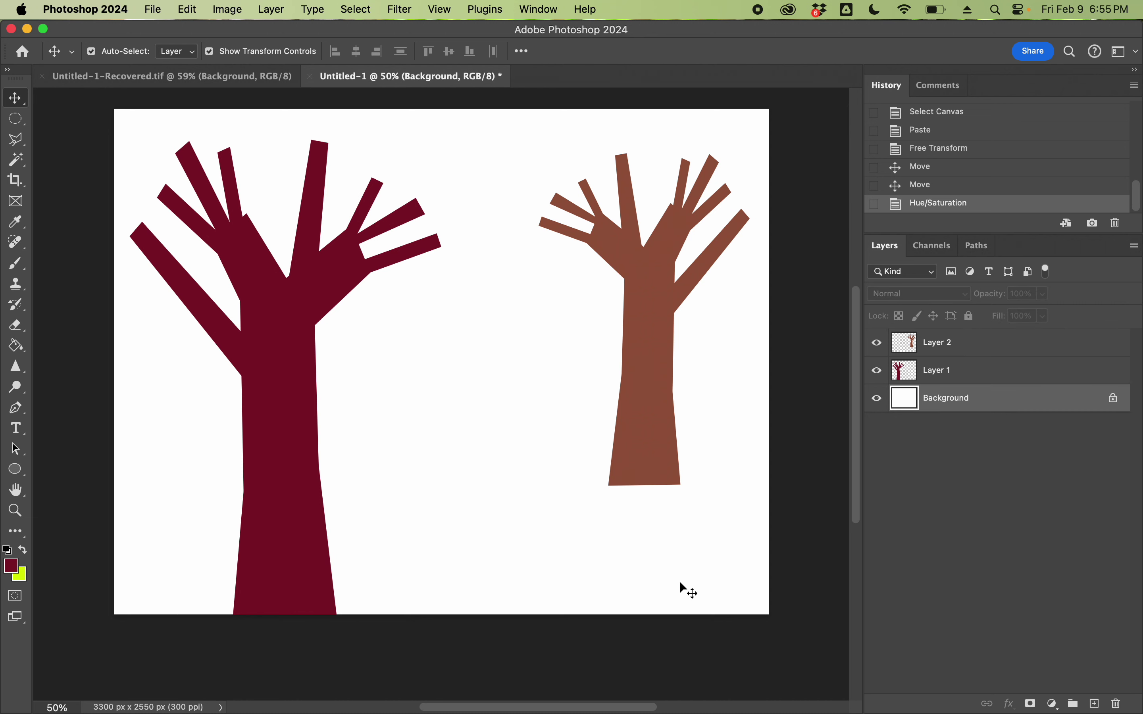
pyautogui.click(16, 118)
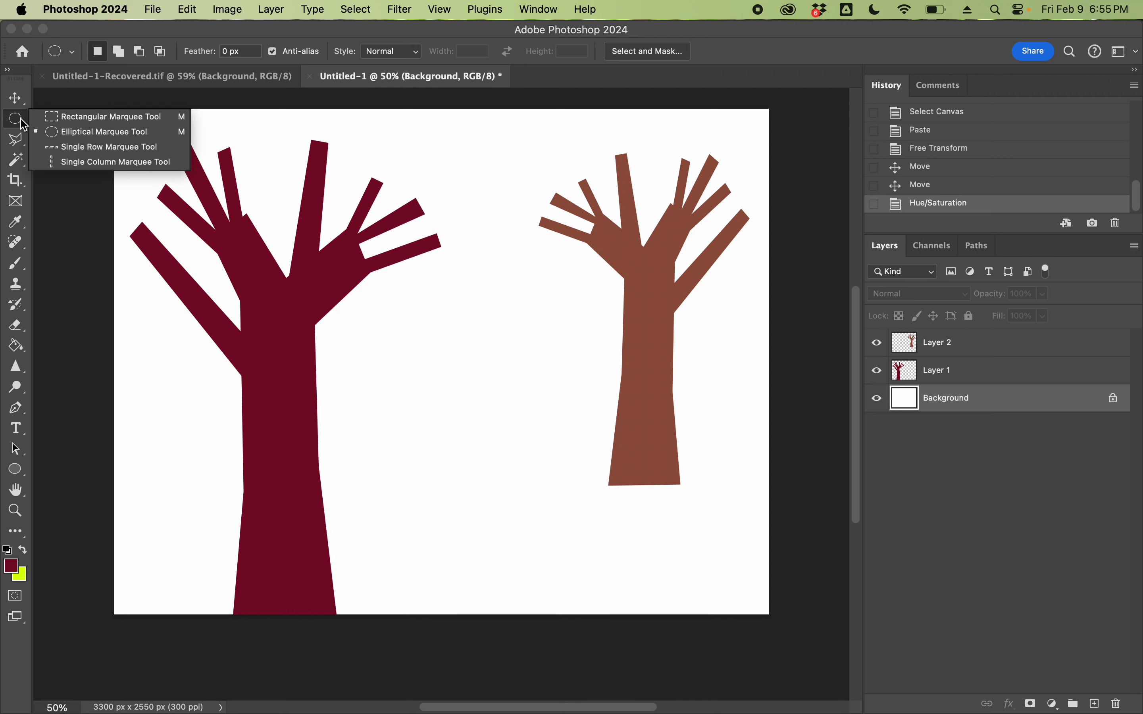
pyautogui.click(73, 118)
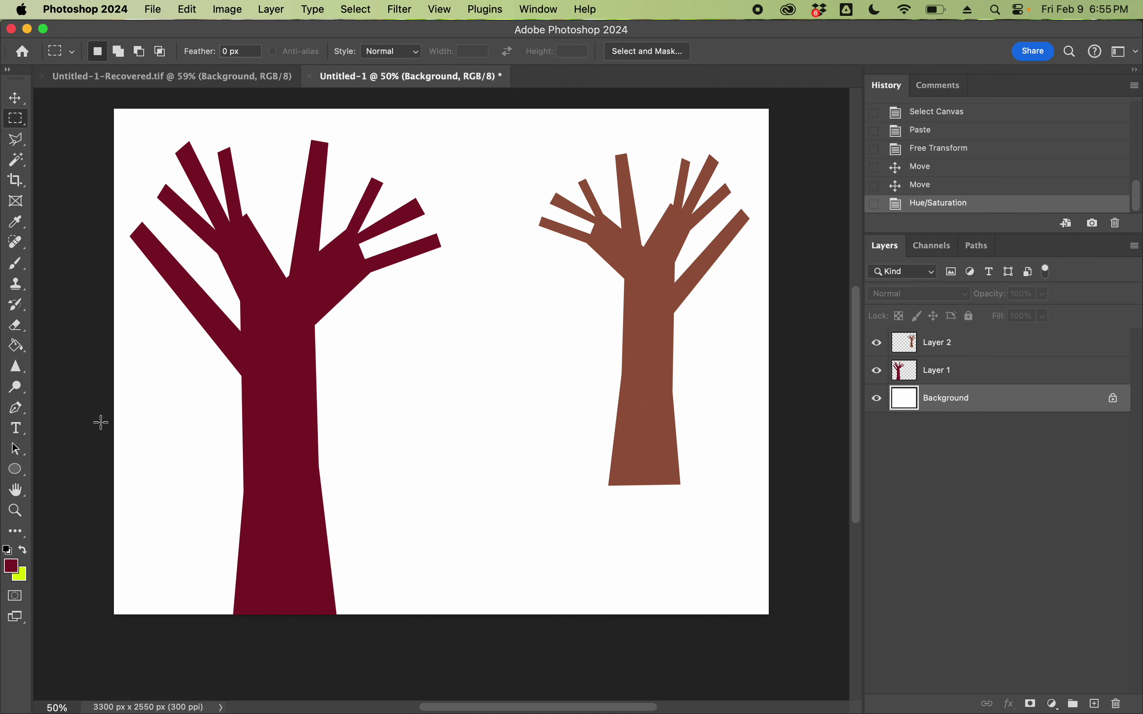
pyautogui.moveTo(100, 422); pyautogui.dragTo(563, 489)
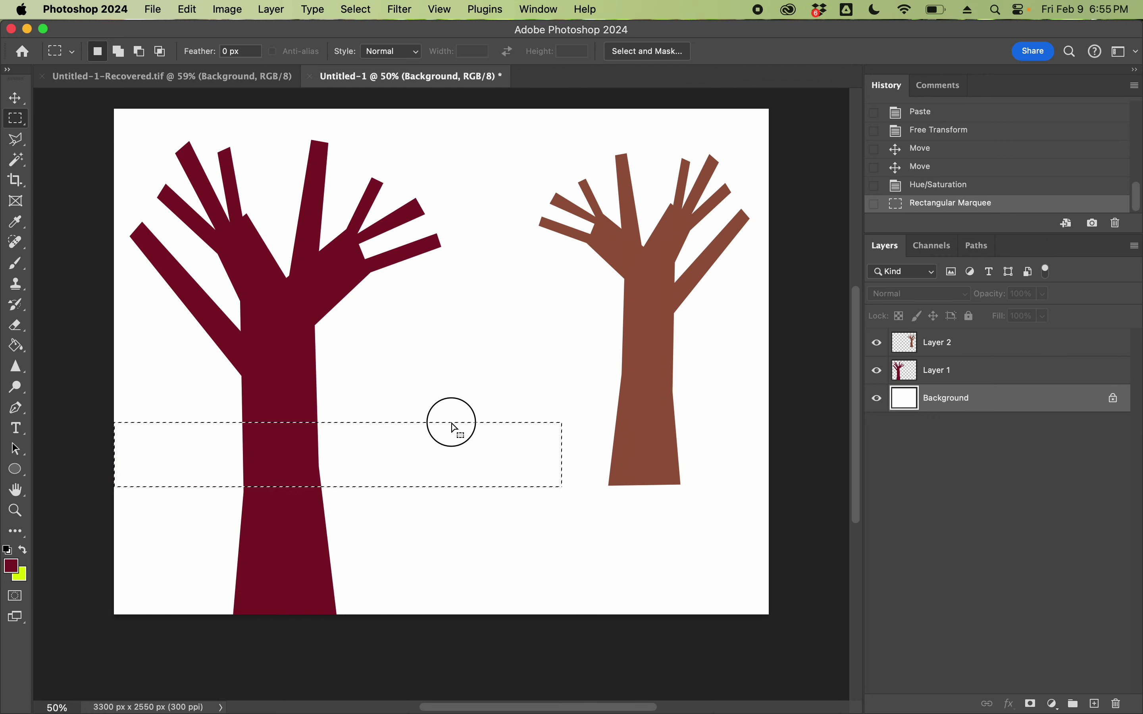
pyautogui.moveTo(454, 429)
pyautogui.mouseDown()
pyautogui.moveTo(599, 451)
pyautogui.moveTo(528, 488)
pyautogui.moveTo(443, 414)
pyautogui.mouseUp()
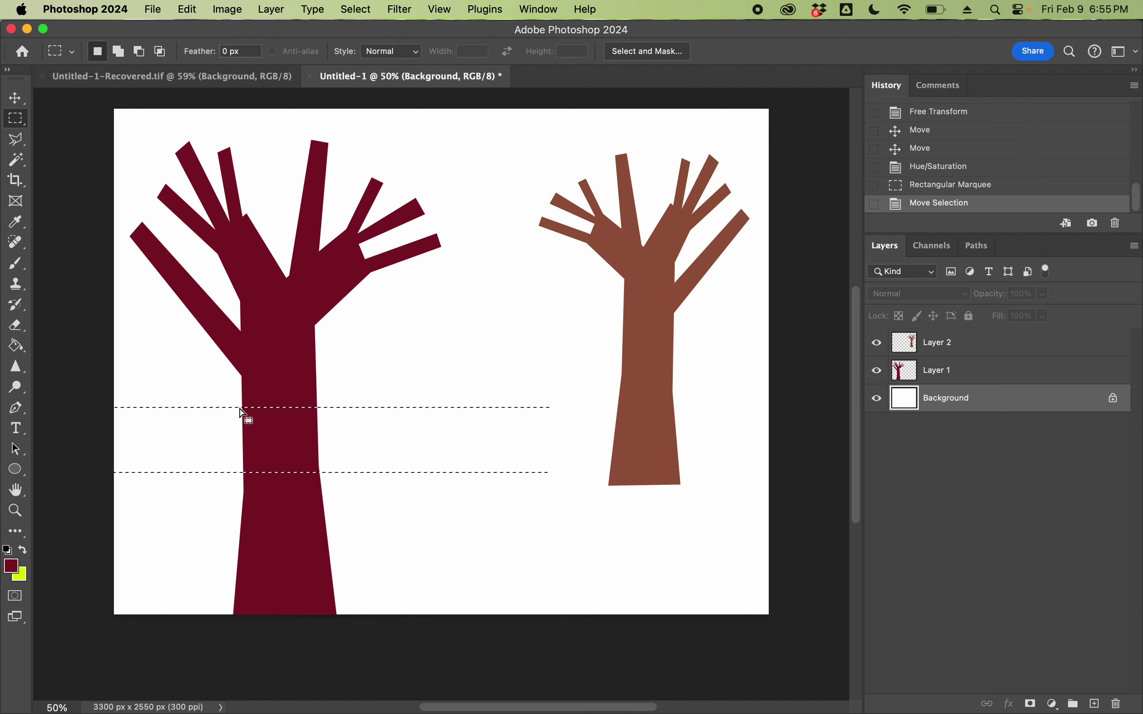
pyautogui.click(118, 52)
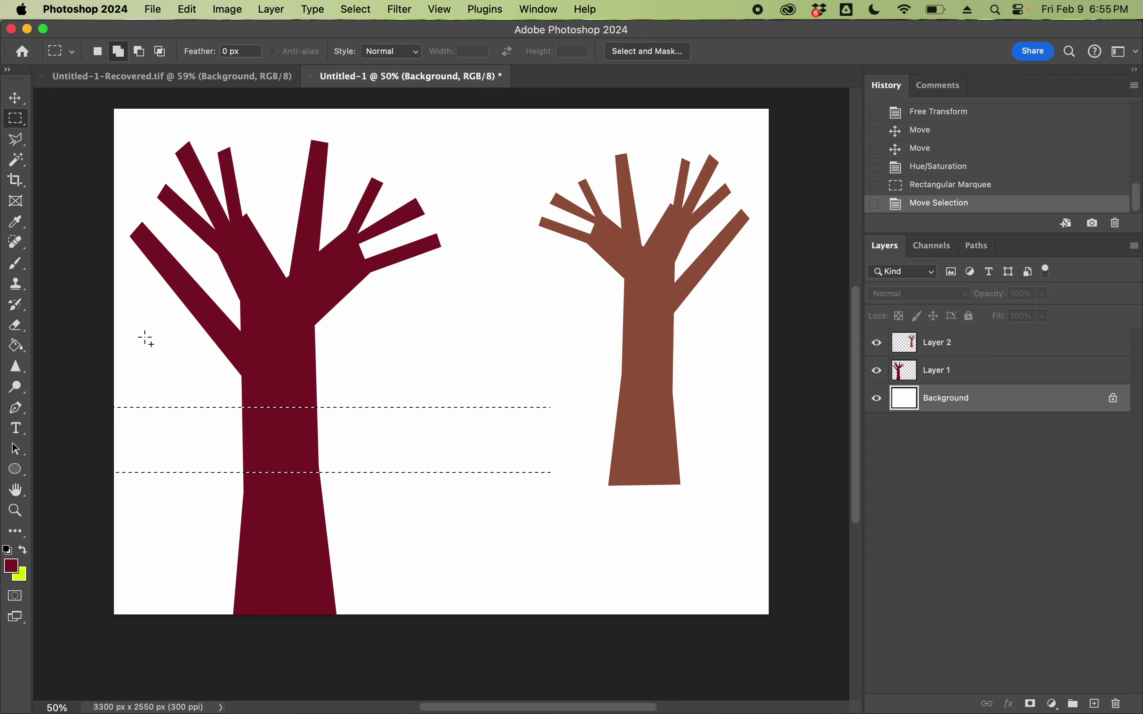
pyautogui.moveTo(108, 410); pyautogui.dragTo(791, 632)
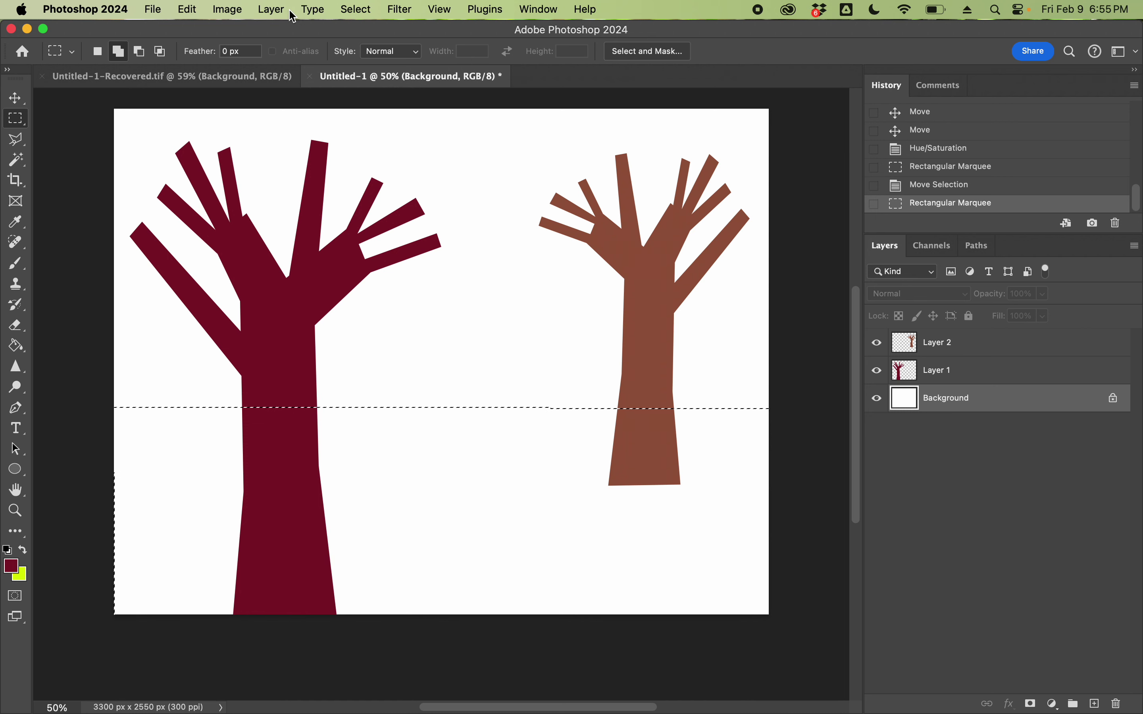
# Colorize the selected ground area grayish blue using Hue/Saturation with Saturation 25 and Lightness -32, and deselect it.
pyautogui.click(229, 10)
pyautogui.moveTo(276, 53)
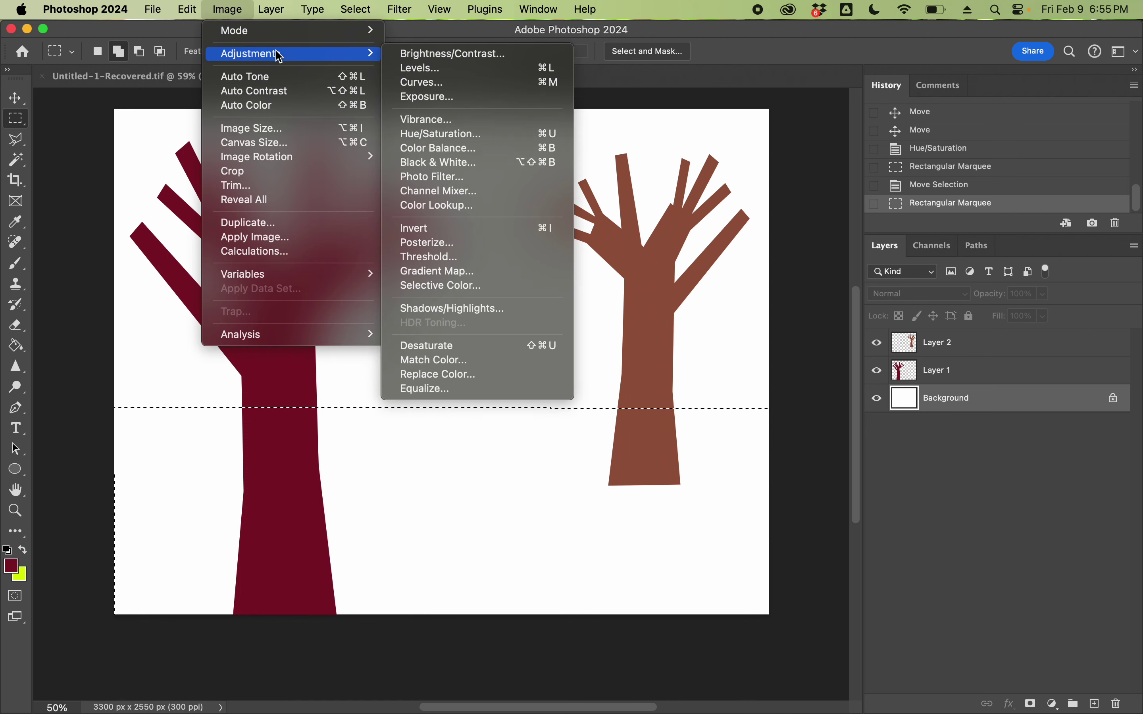
pyautogui.click(470, 141)
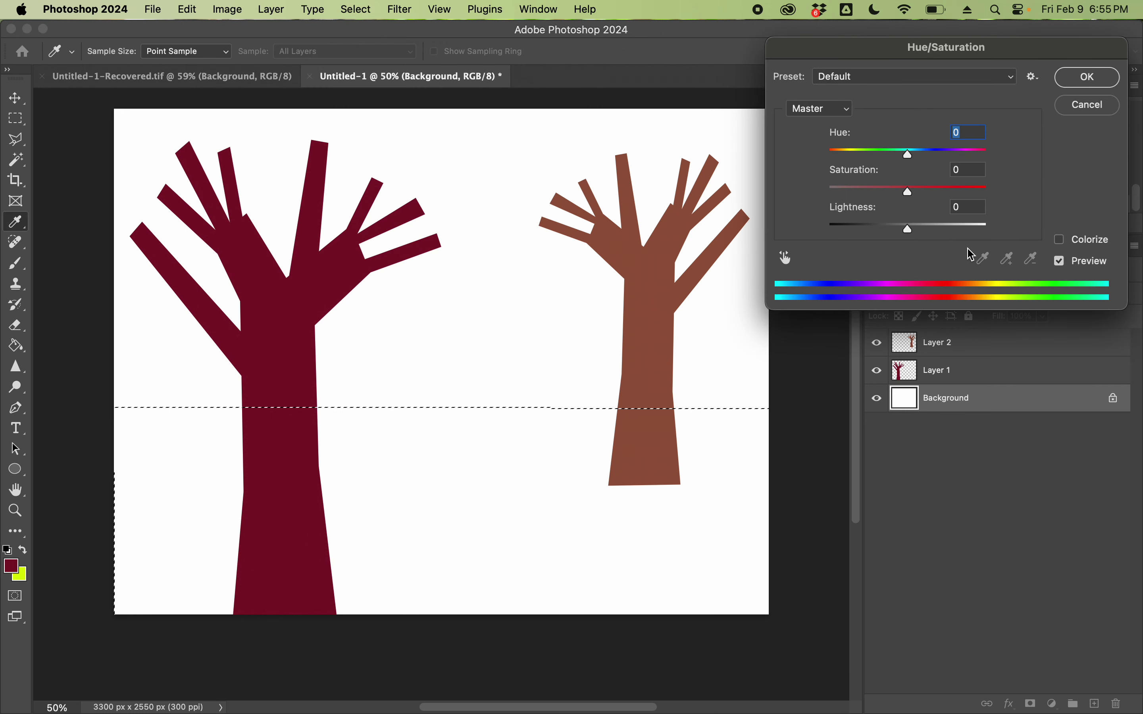
pyautogui.click(1062, 241)
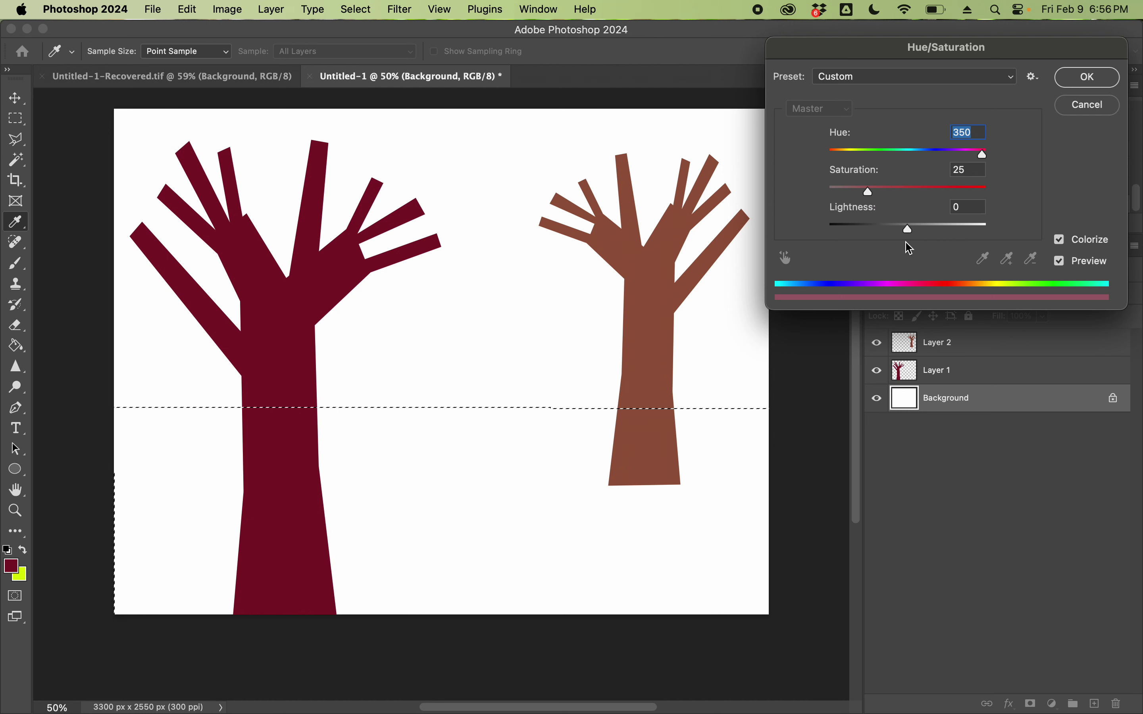
pyautogui.moveTo(909, 231); pyautogui.dragTo(885, 229)
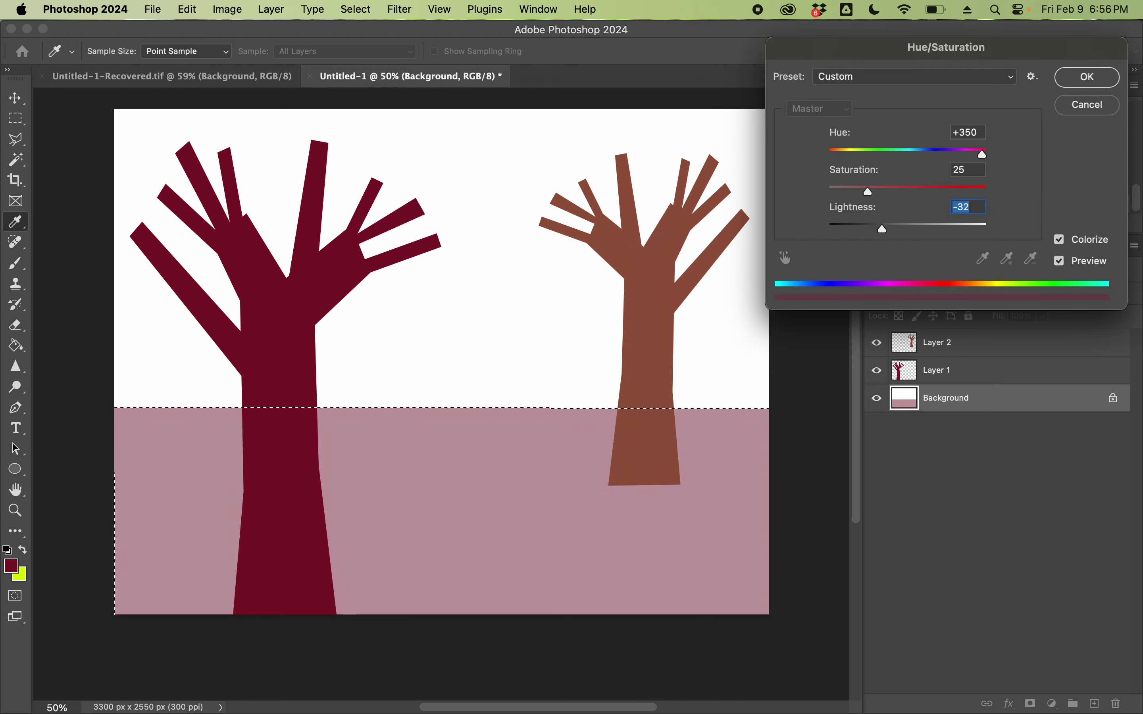
pyautogui.moveTo(984, 154); pyautogui.dragTo(930, 157)
pyautogui.click(1092, 78)
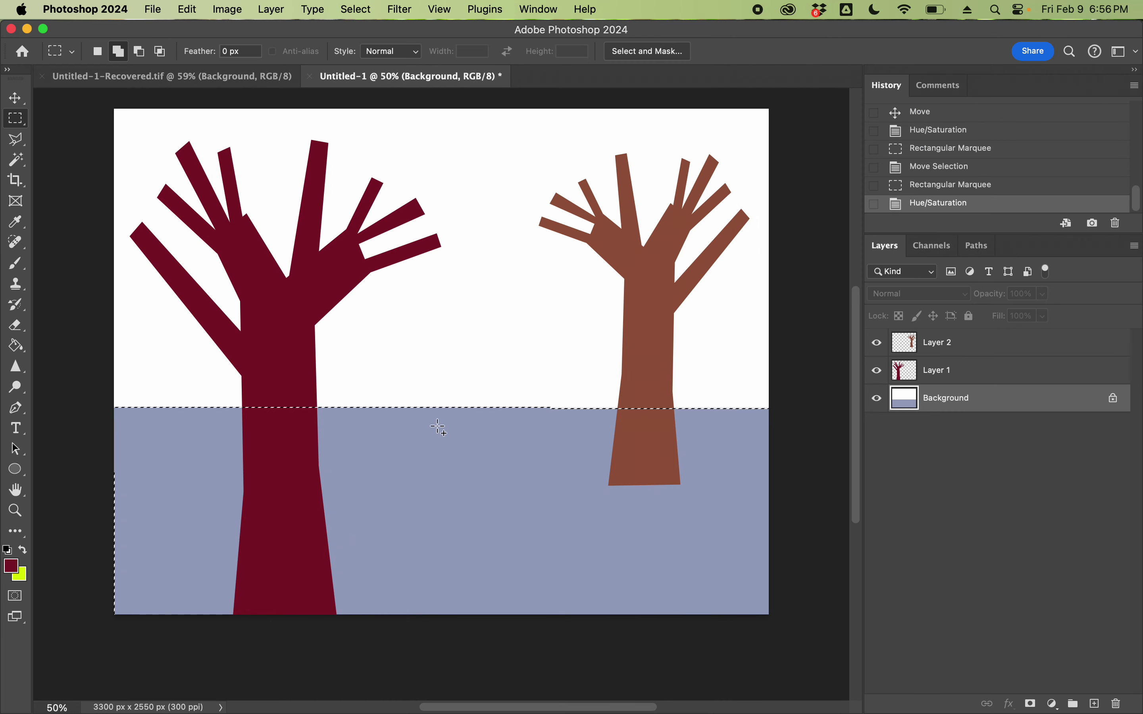
pyautogui.click(355, 6)
pyautogui.click(369, 44)
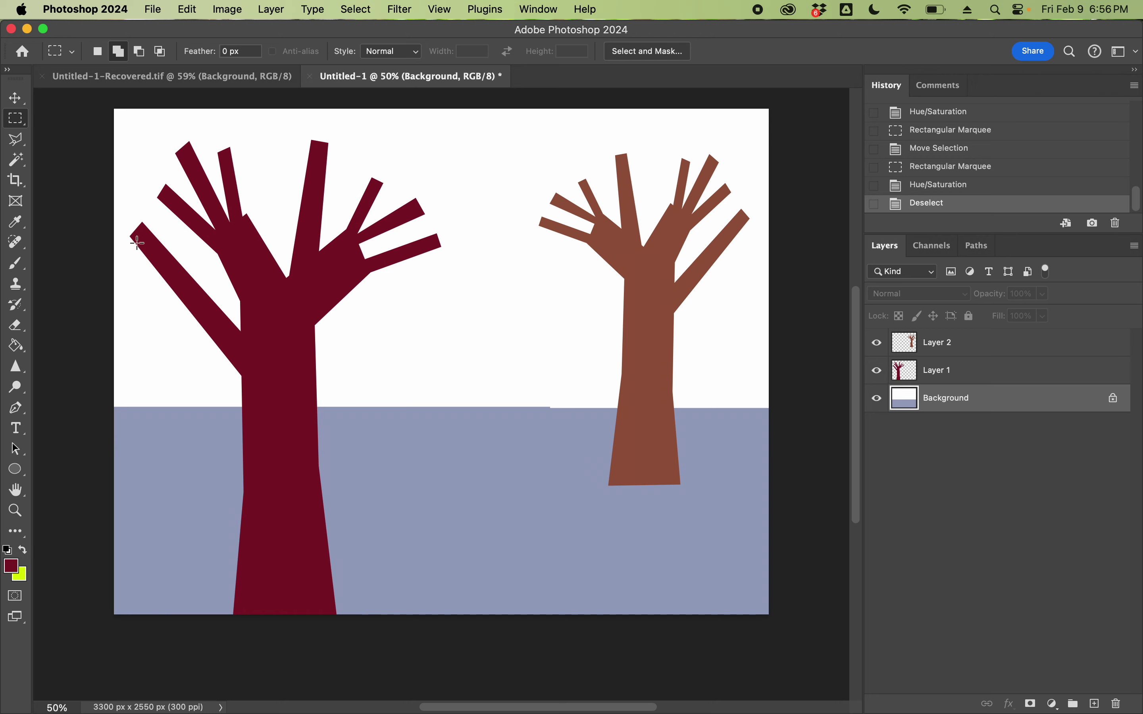
# Select a full-width band across the middle of the Background layer, colorize it teal using Hue/Saturation with Lightness about -26, and deselect it.
pyautogui.moveTo(96, 312); pyautogui.dragTo(829, 491)
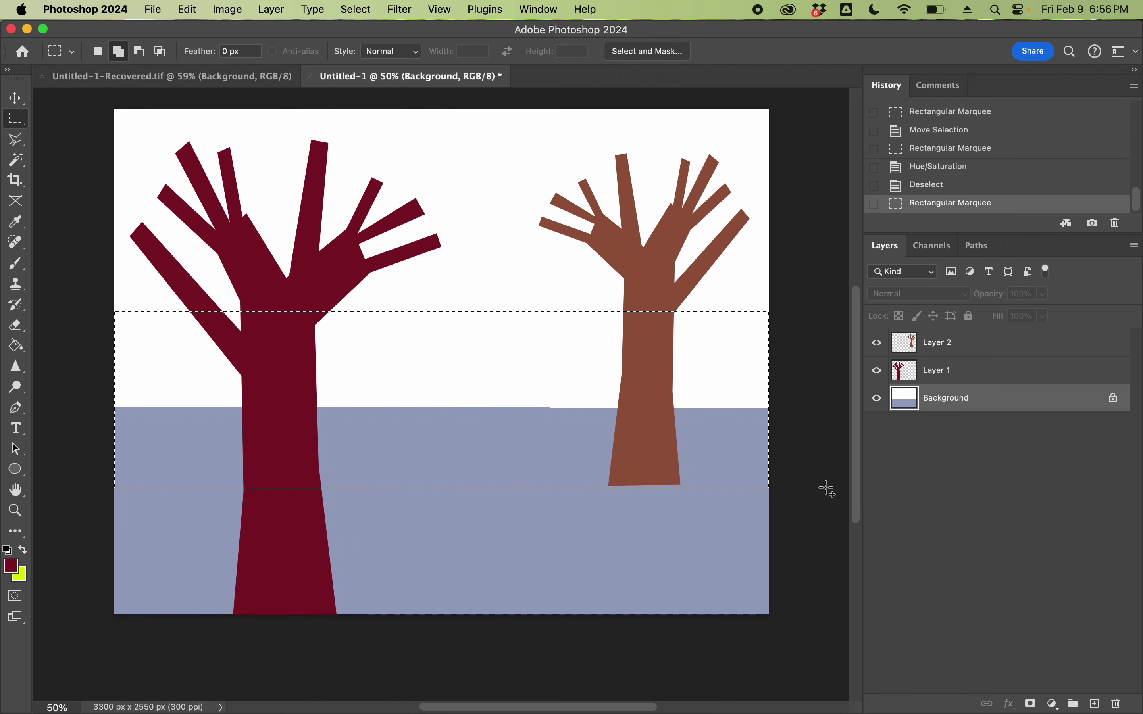
pyautogui.press('super+u')
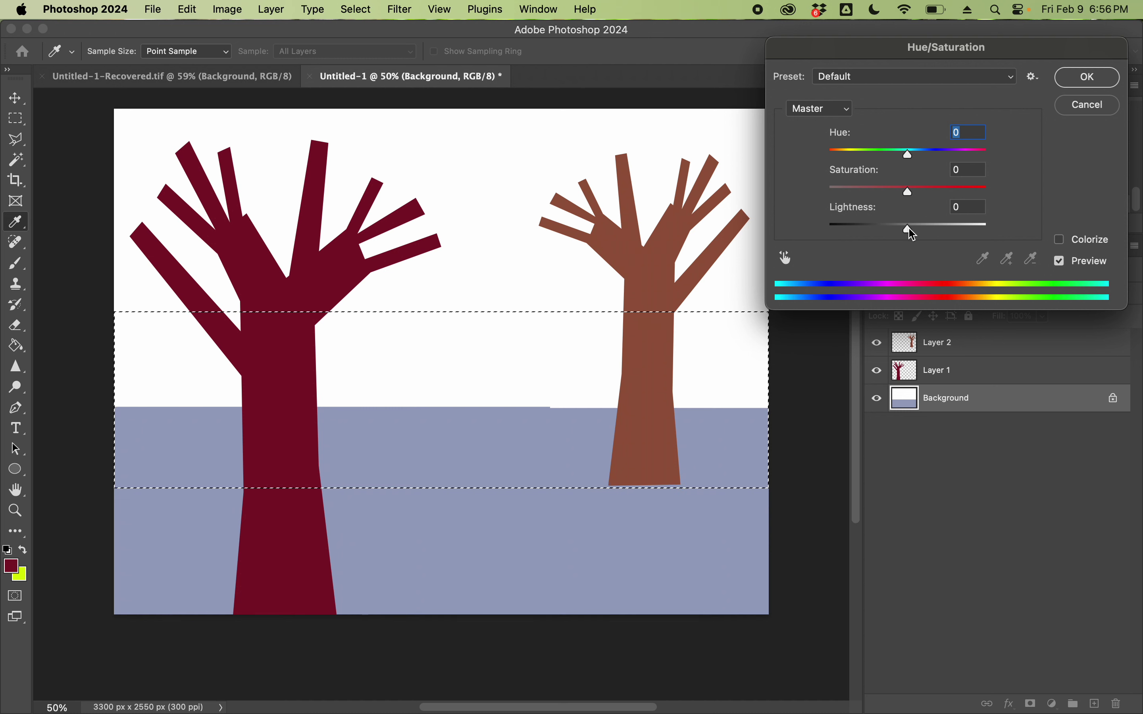
pyautogui.moveTo(913, 231); pyautogui.dragTo(940, 193)
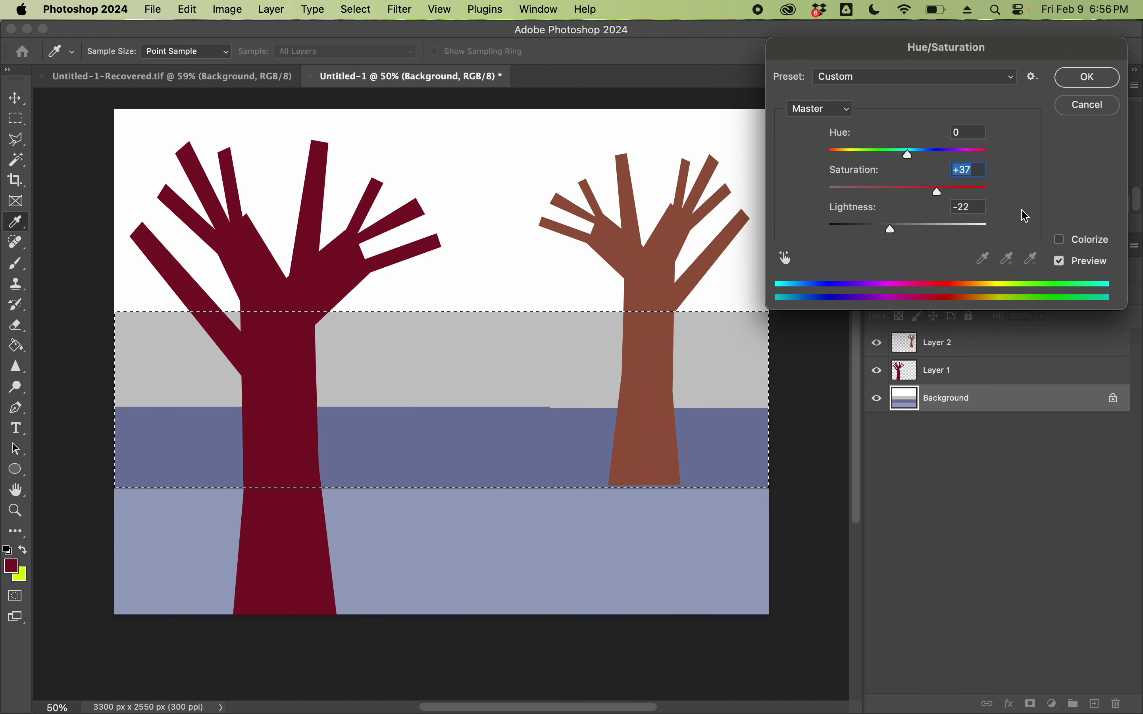
pyautogui.click(1063, 241)
pyautogui.moveTo(905, 229); pyautogui.dragTo(888, 231)
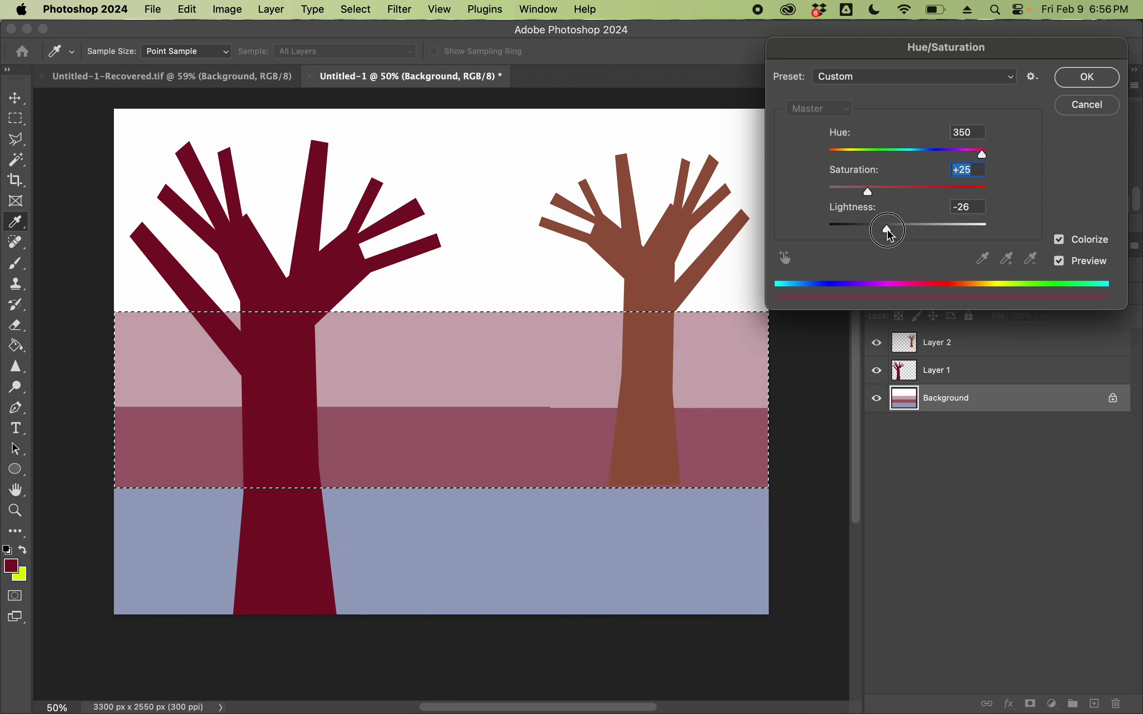
pyautogui.moveTo(869, 189); pyautogui.dragTo(886, 191)
pyautogui.moveTo(986, 160); pyautogui.dragTo(917, 158)
pyautogui.click(1095, 79)
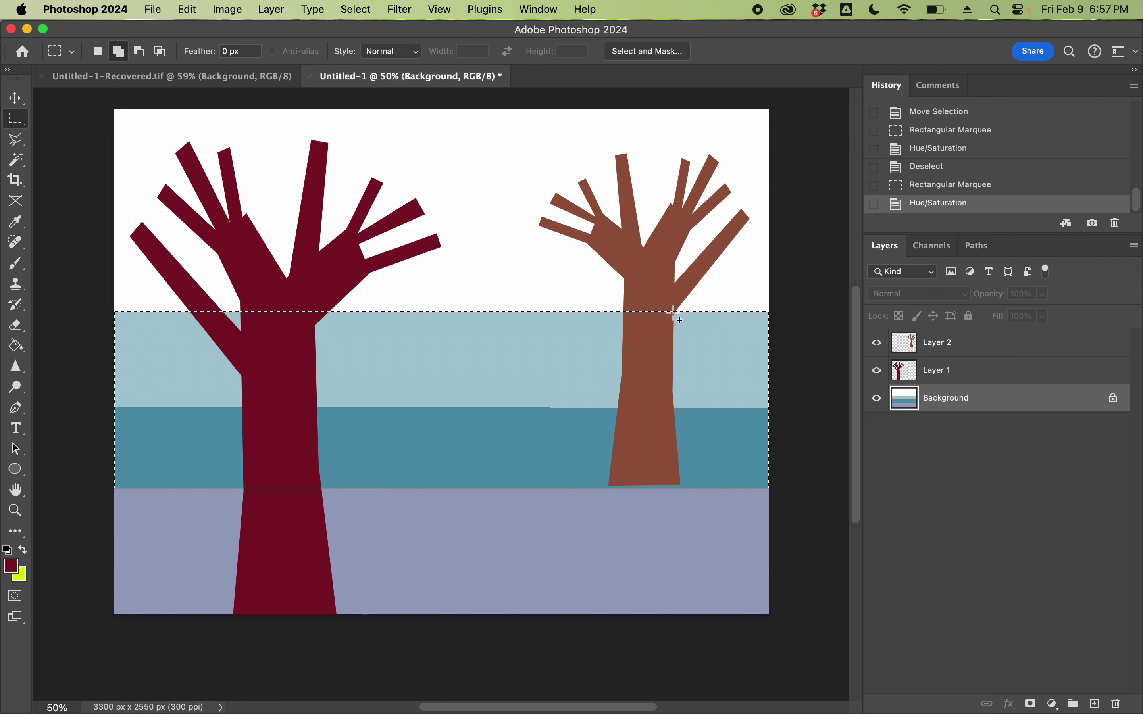
pyautogui.click(355, 10)
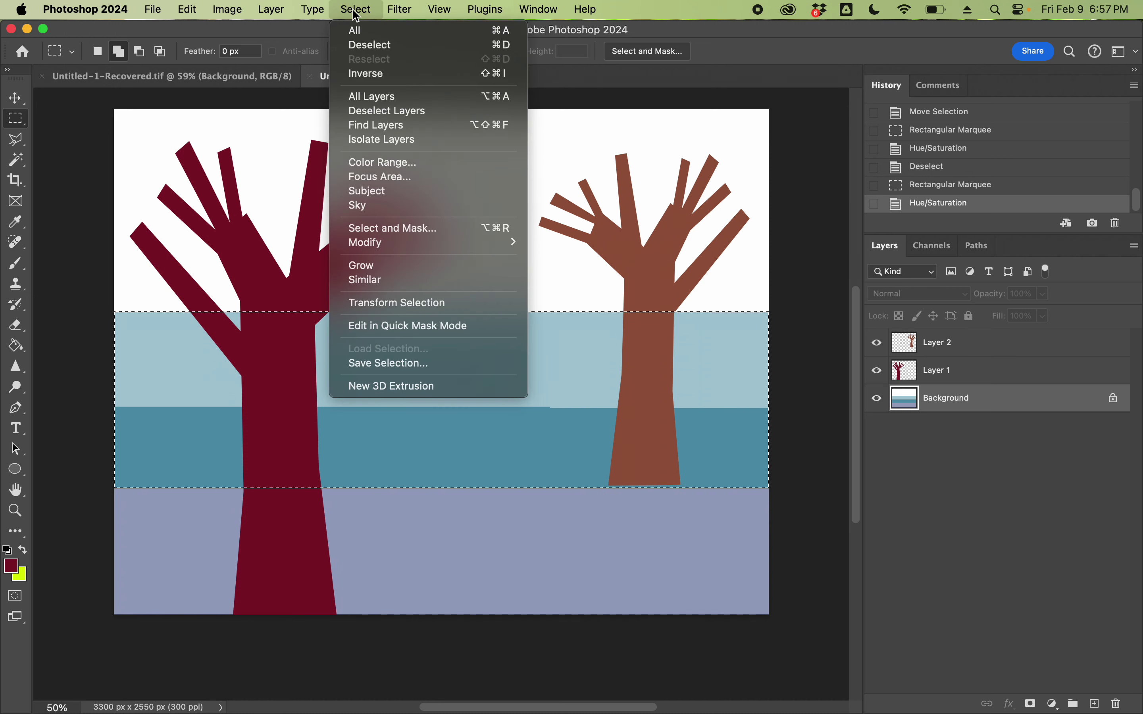
pyautogui.click(373, 44)
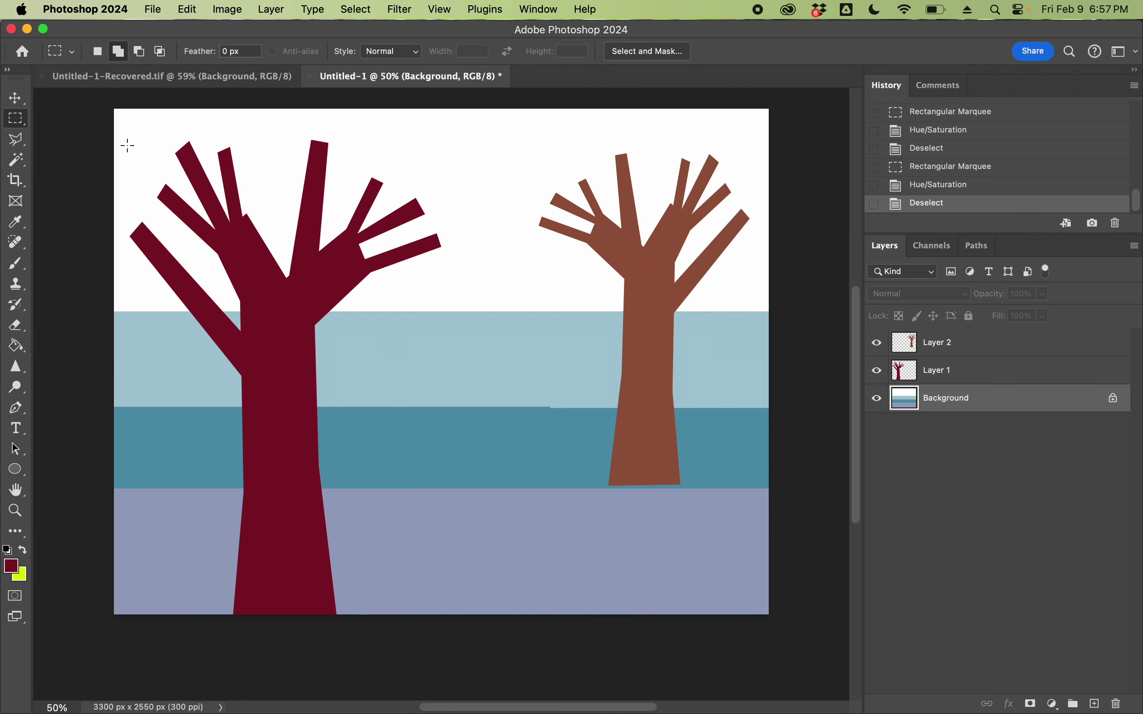
# Select the full-width white sky area with the Rectangular Marquee, slightly overlapping the light blue band below it.
pyautogui.moveTo(107, 110); pyautogui.dragTo(75, 177)
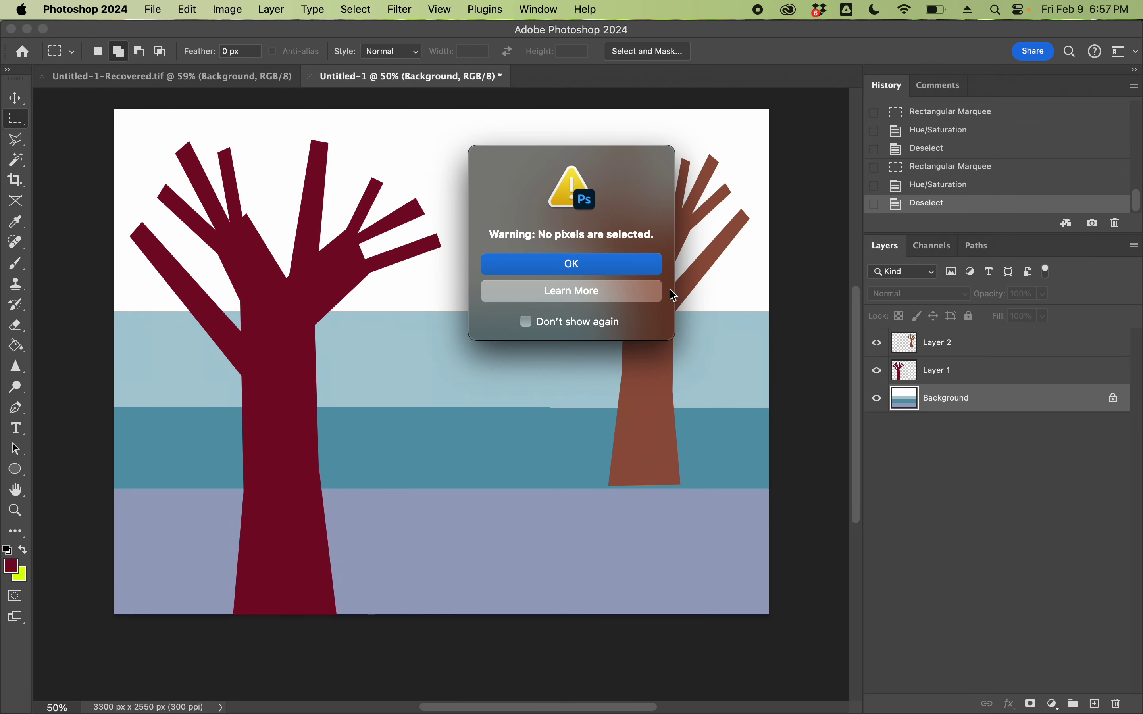
pyautogui.click(594, 263)
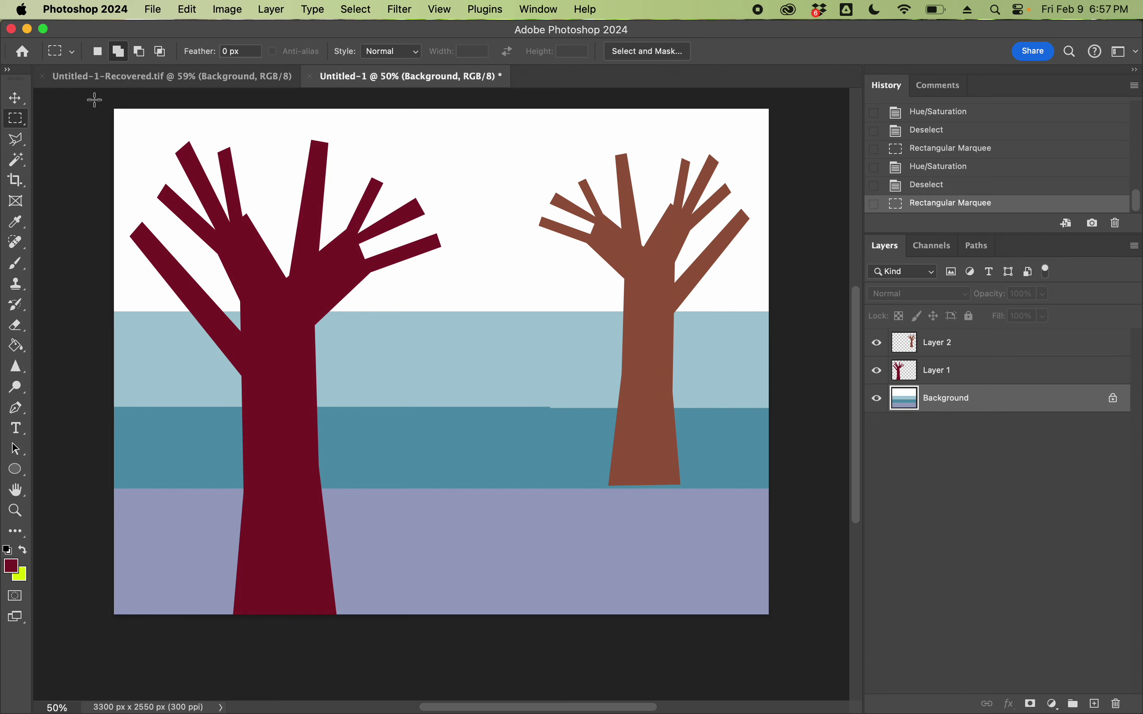
pyautogui.moveTo(114, 110); pyautogui.dragTo(776, 321)
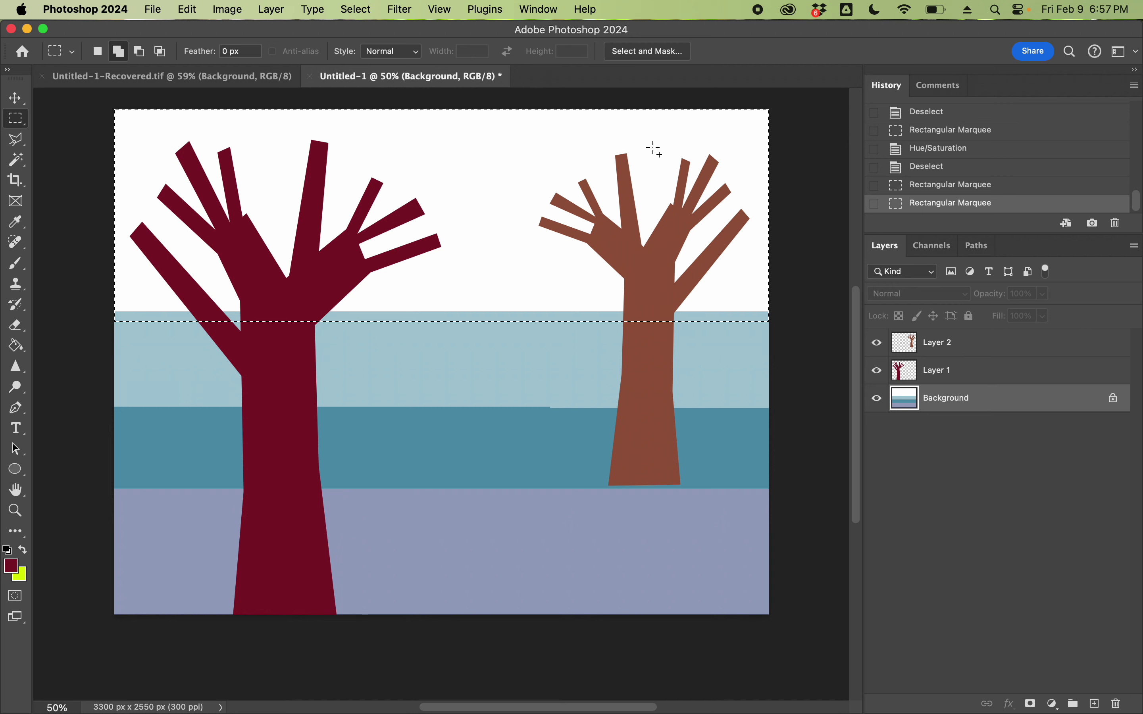
# Colorize the selected sky area pink using Hue/Saturation with Saturation 25 and Lightness -23, and deselect it.
pyautogui.press('super+u')
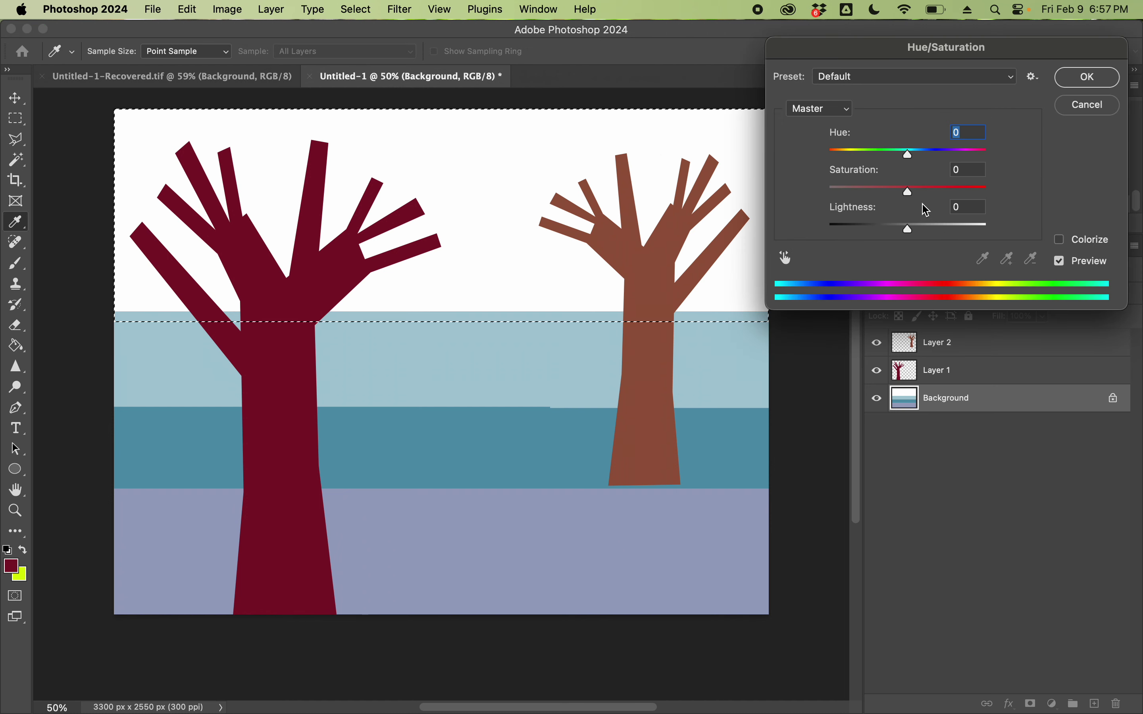
pyautogui.click(1060, 240)
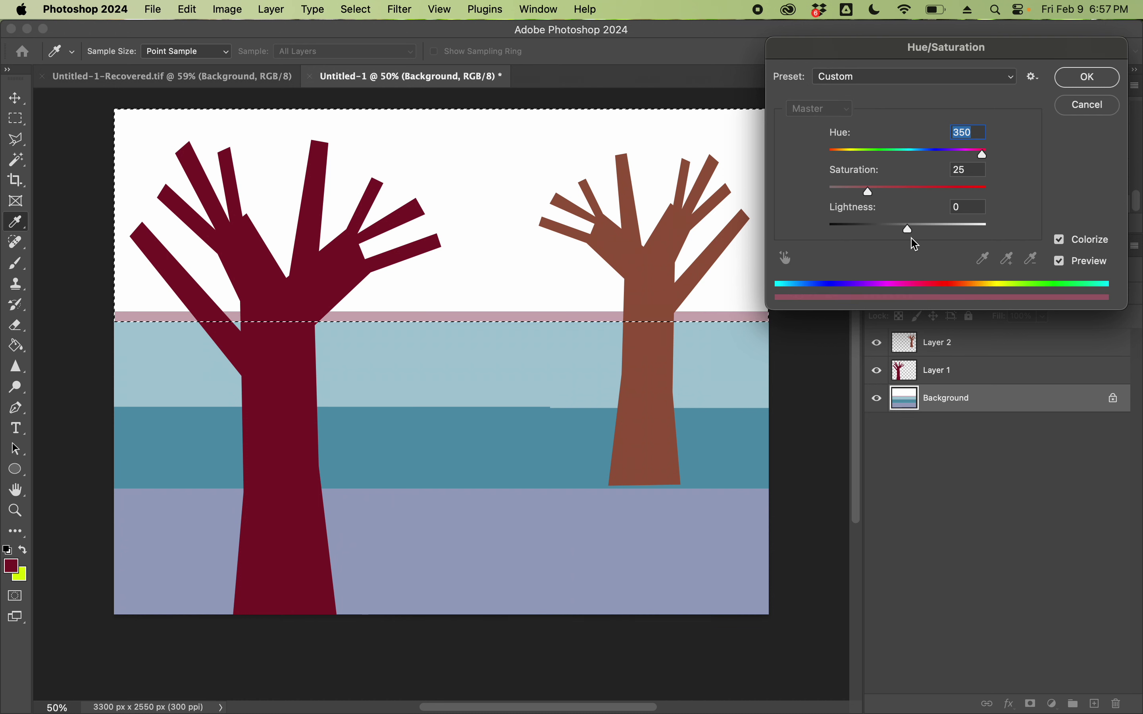
pyautogui.moveTo(915, 233); pyautogui.dragTo(891, 231)
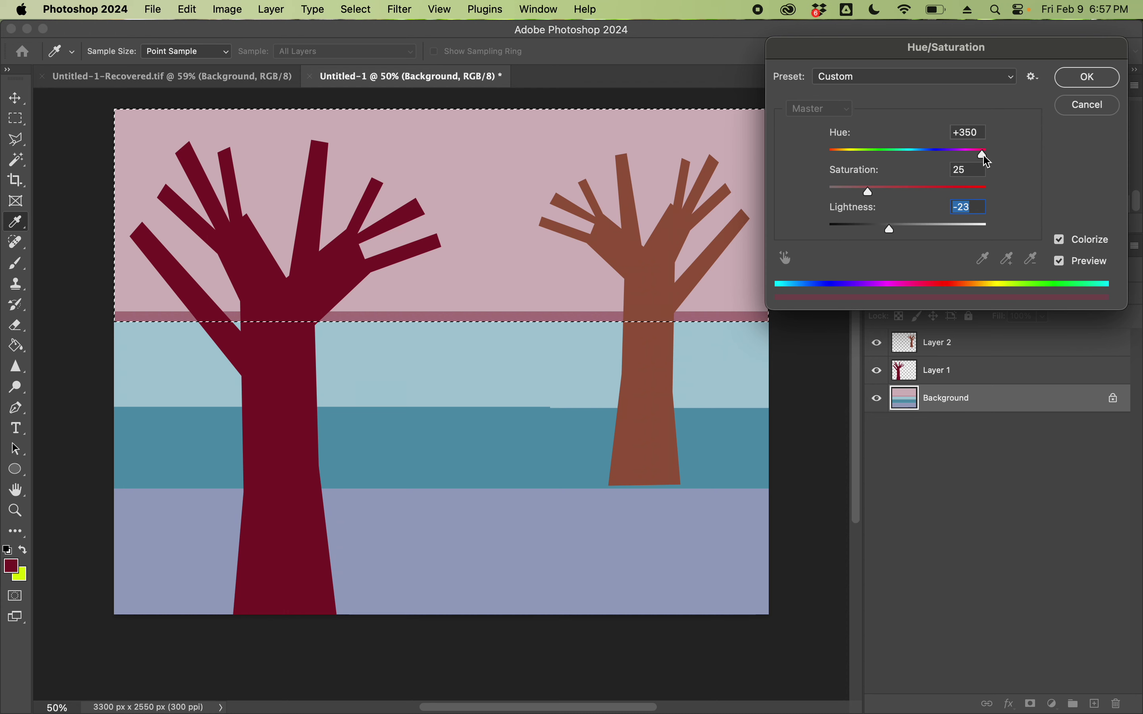
pyautogui.moveTo(982, 153)
pyautogui.mouseDown()
pyautogui.moveTo(931, 154)
pyautogui.moveTo(976, 157)
pyautogui.mouseUp()
pyautogui.click(1106, 78)
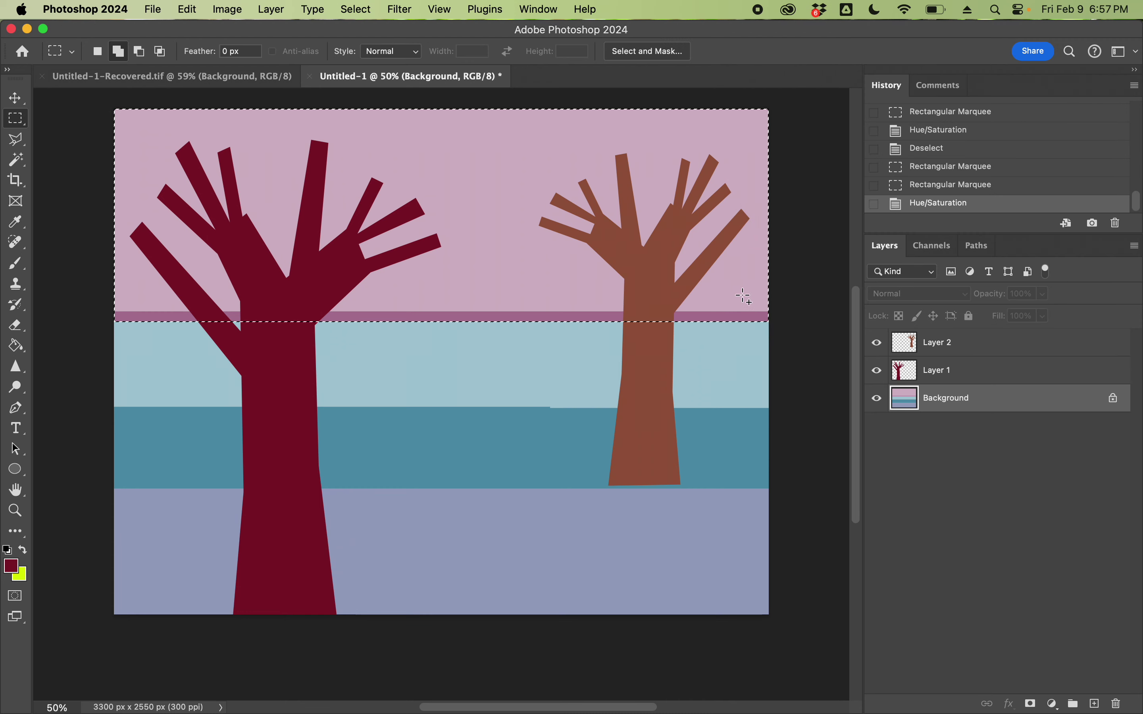
pyautogui.press('super+d')
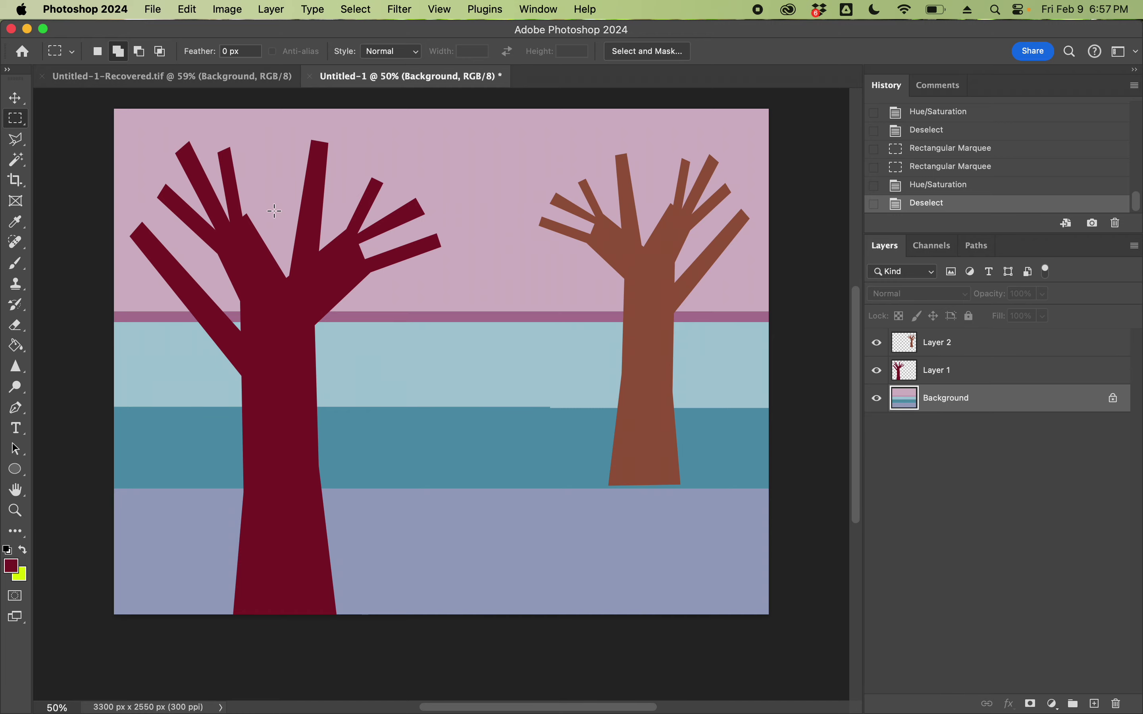
# Try to open 22.JPG from the Photoshop Collage files 2024 folder.
pyautogui.press('super+o')
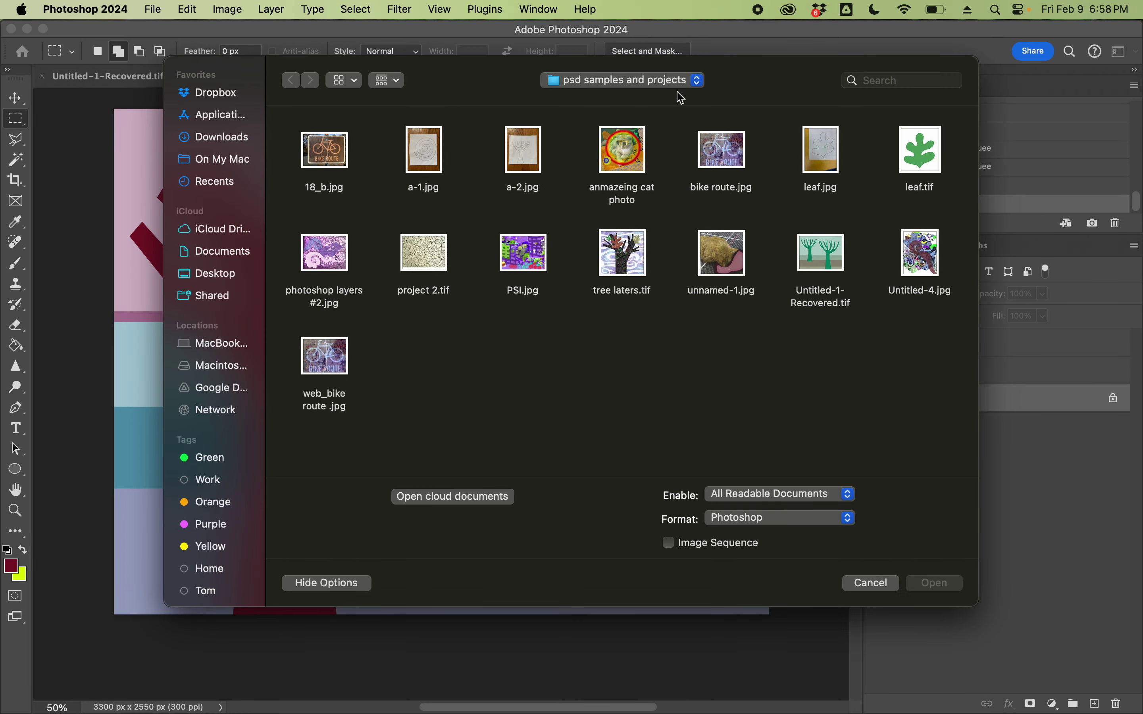
pyautogui.click(699, 82)
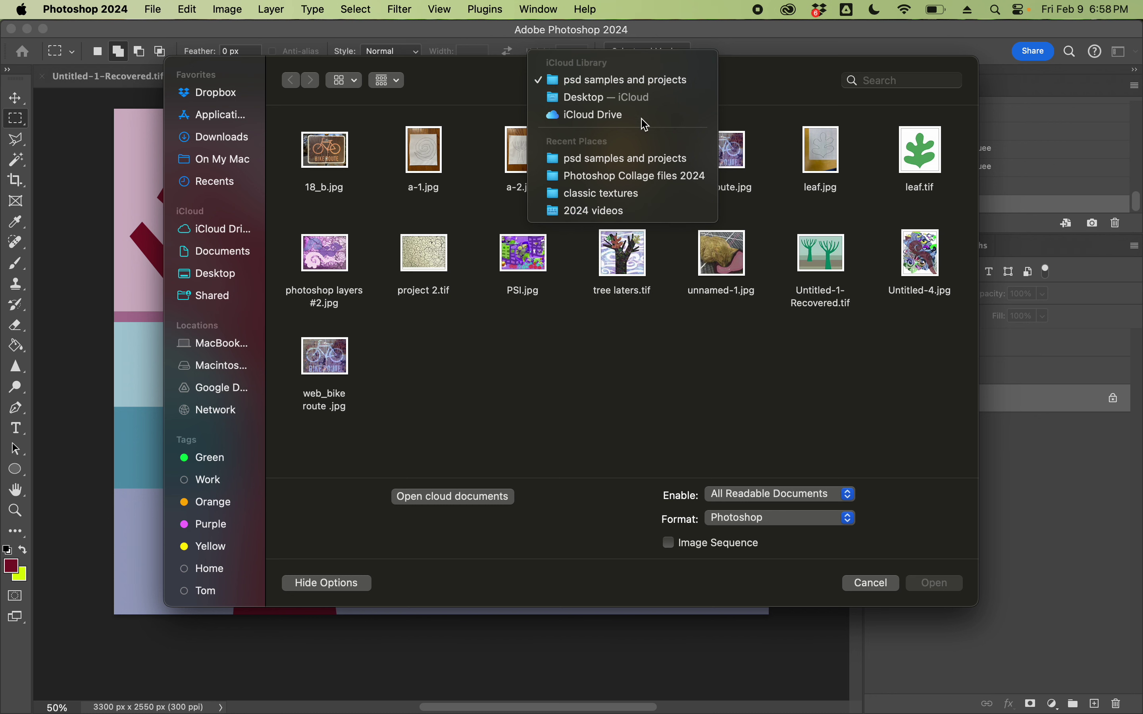
pyautogui.click(611, 178)
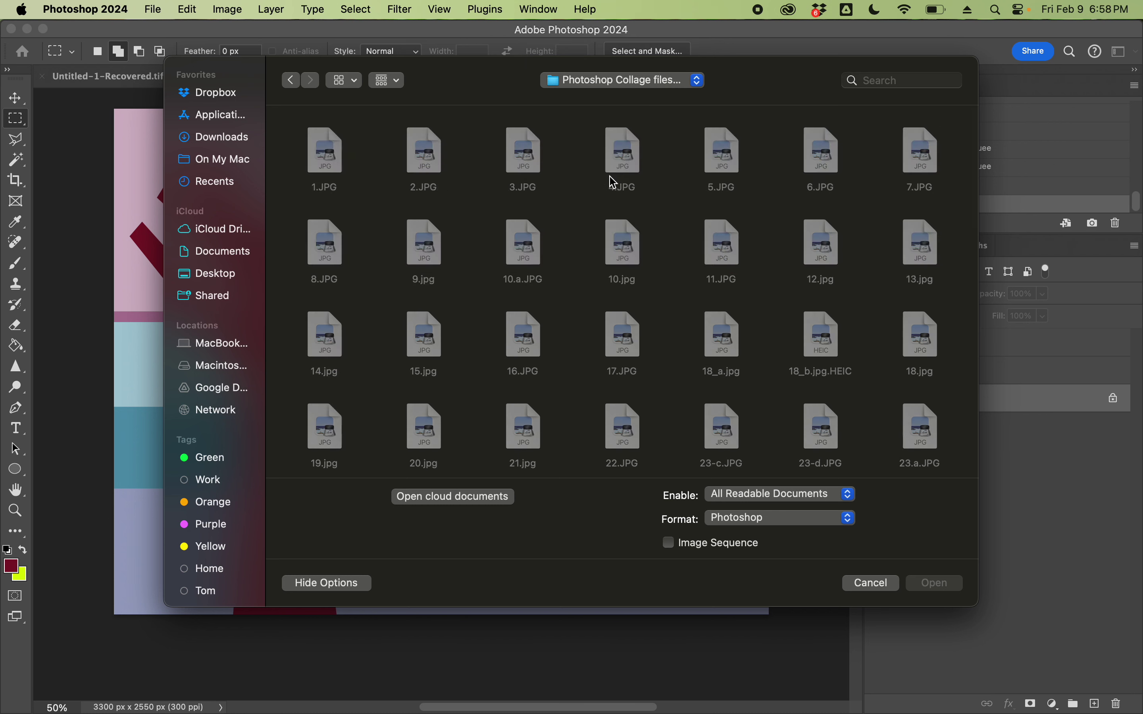
pyautogui.doubleClick(623, 426)
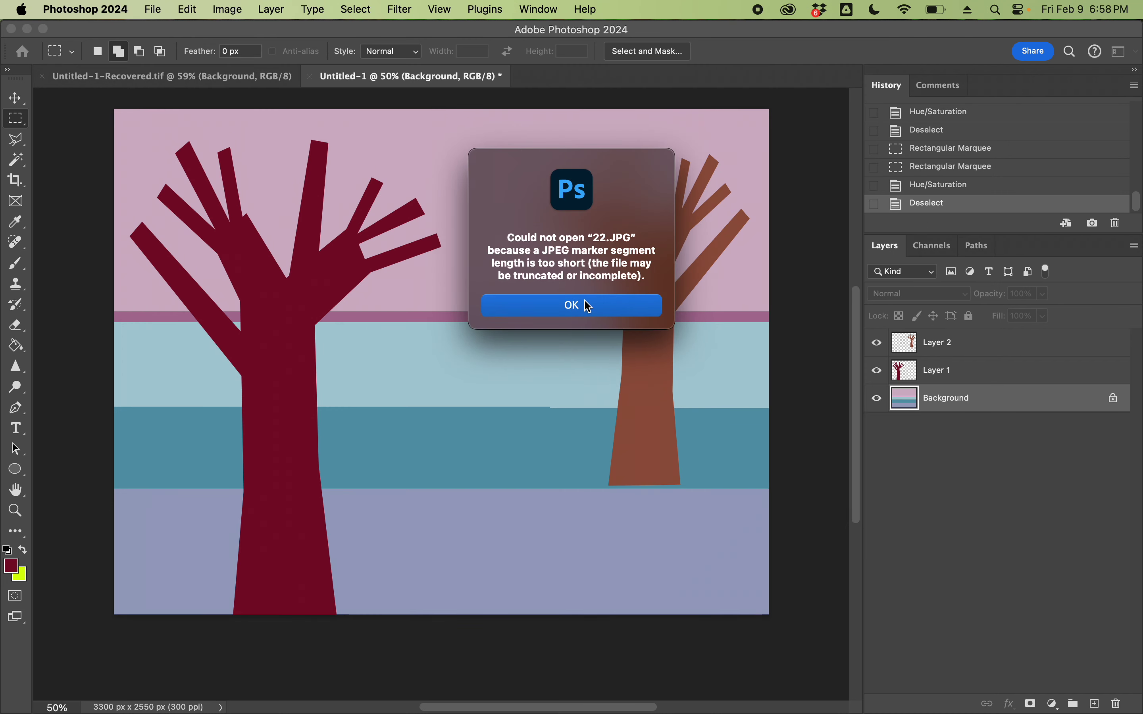
pyautogui.click(588, 306)
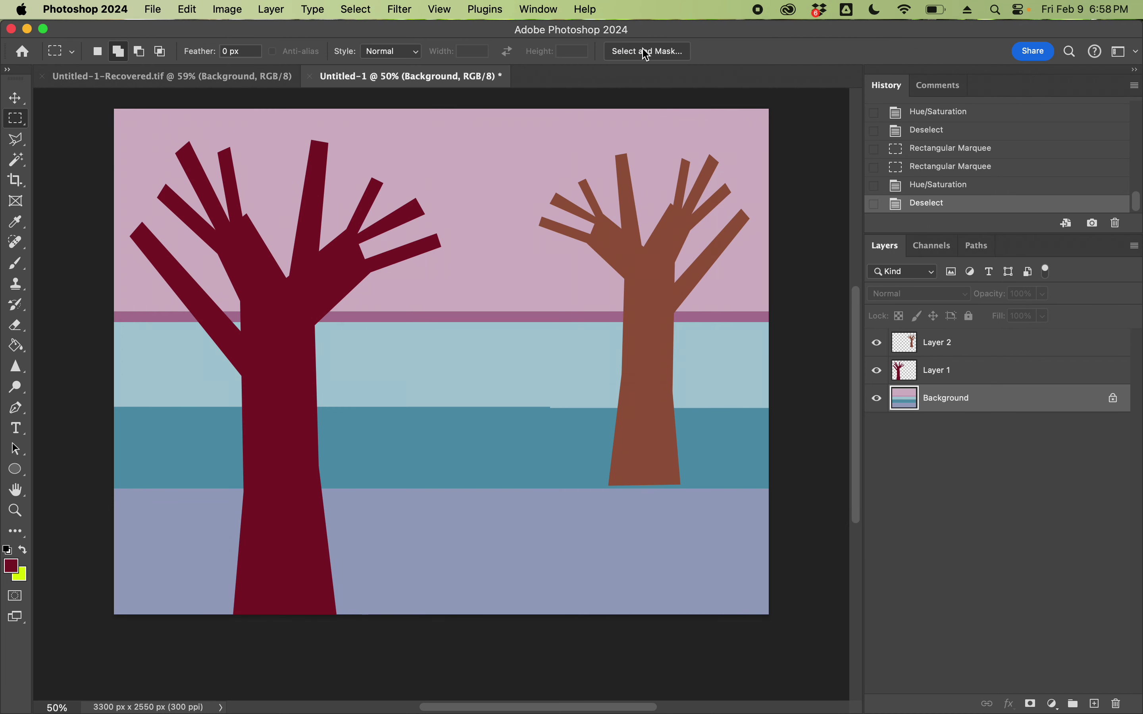
# Open the floral texture a.composite 3.JPG from the classic textures folder.
pyautogui.press('super+o')
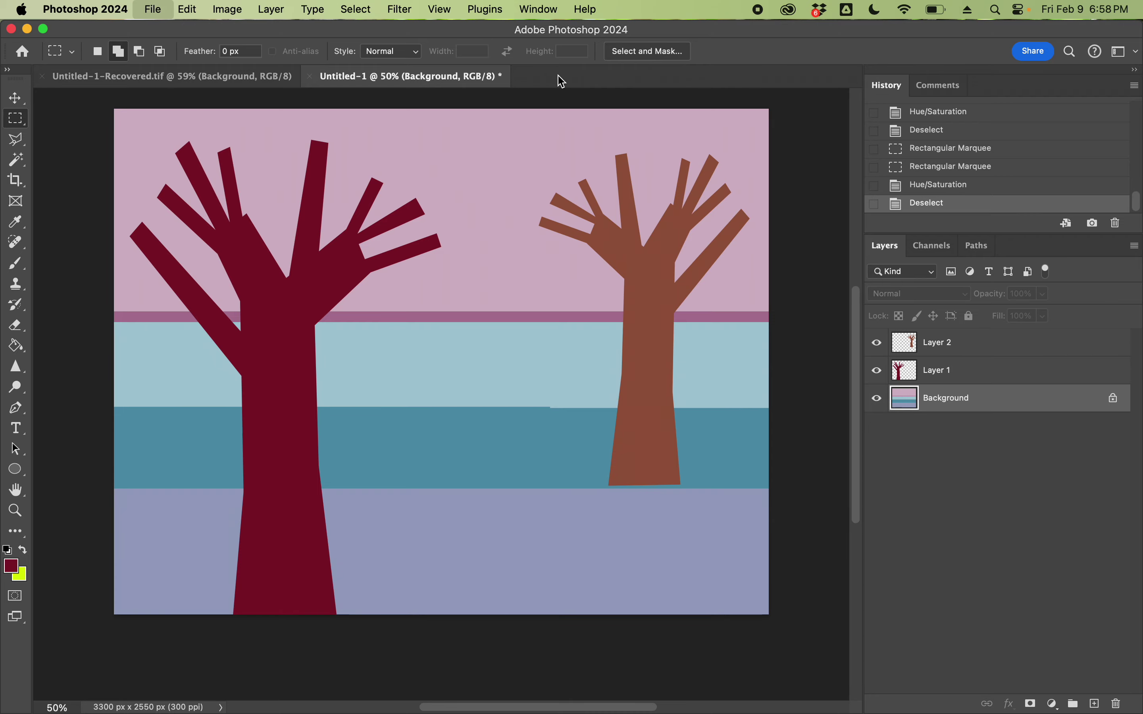
pyautogui.scroll(-3, 657, 243)
pyautogui.scroll(-5, 657, 242)
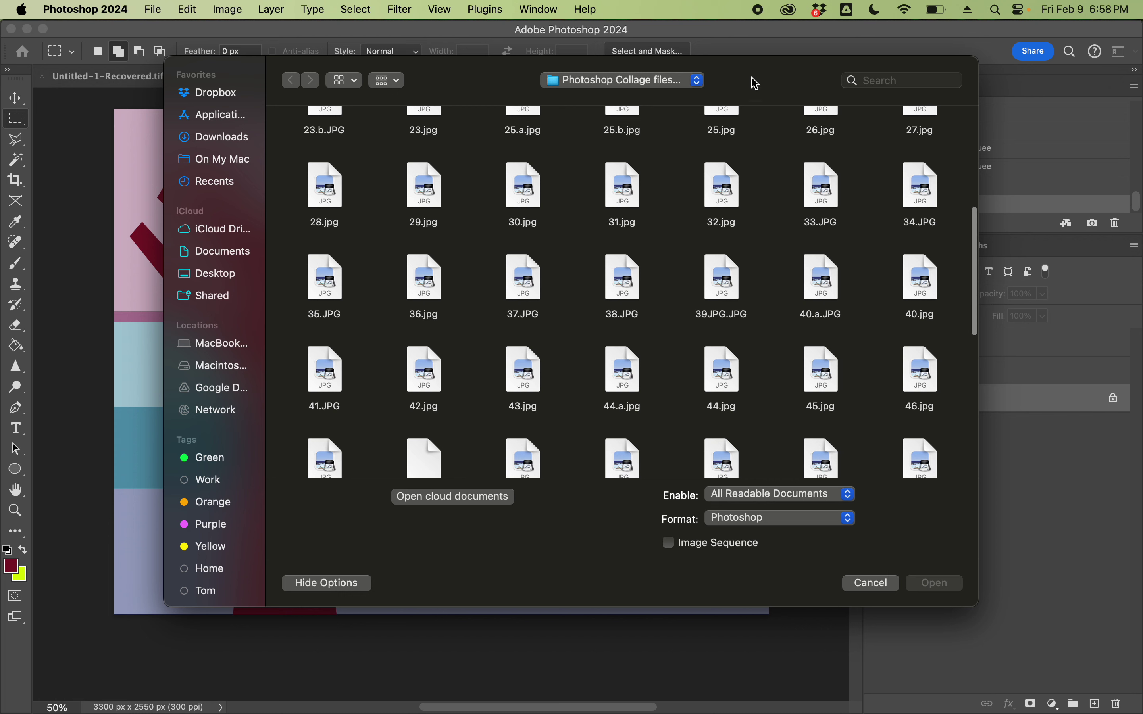
pyautogui.click(698, 80)
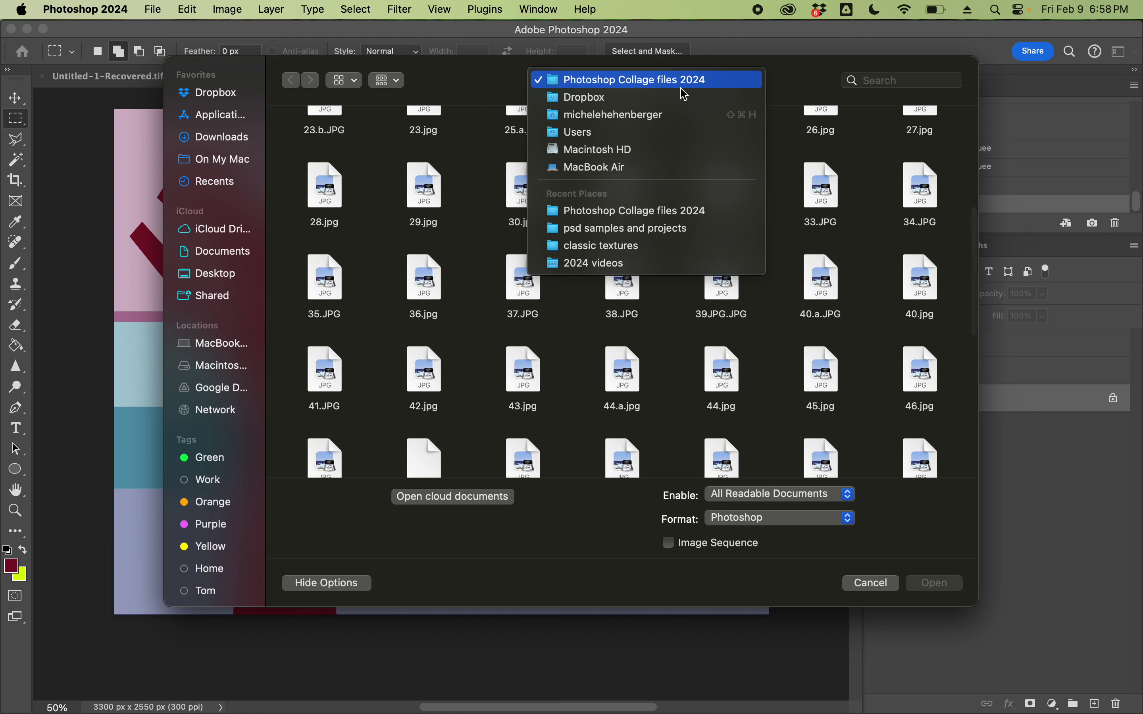
pyautogui.click(620, 251)
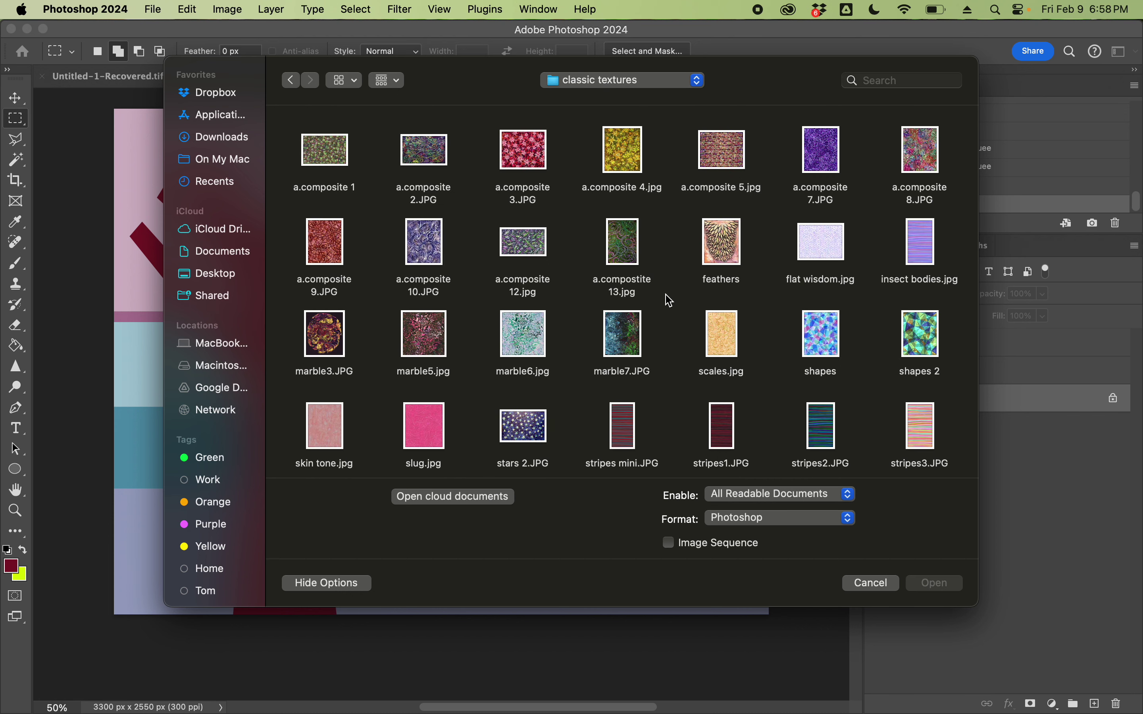
pyautogui.scroll(-4, 671, 300)
pyautogui.scroll(4, 670, 300)
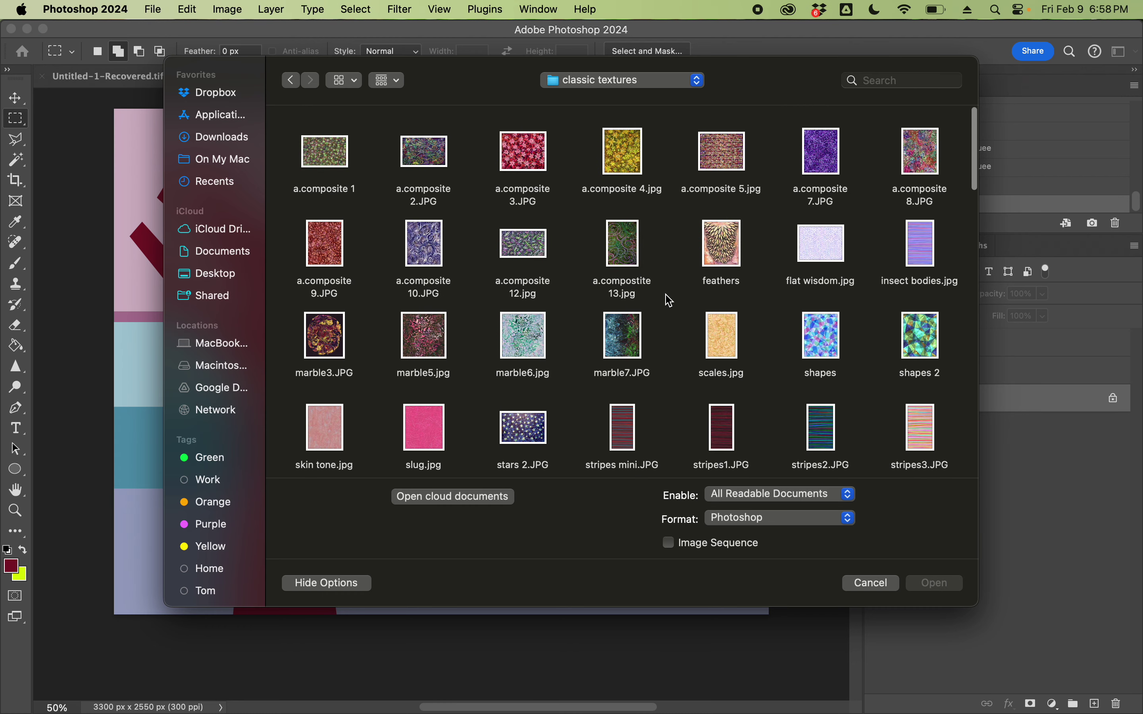
pyautogui.doubleClick(528, 162)
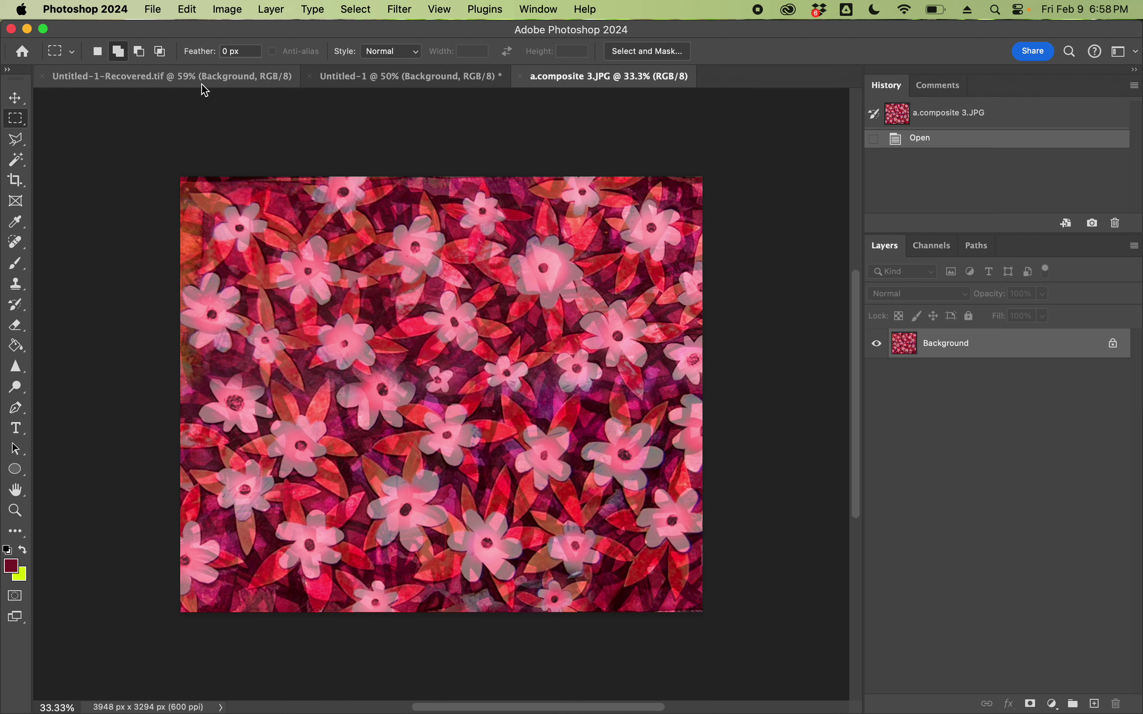
# Copy the entire a.composite 3.JPG image and paste it into Untitled-1 directly above the Background layer.
pyautogui.click(236, 77)
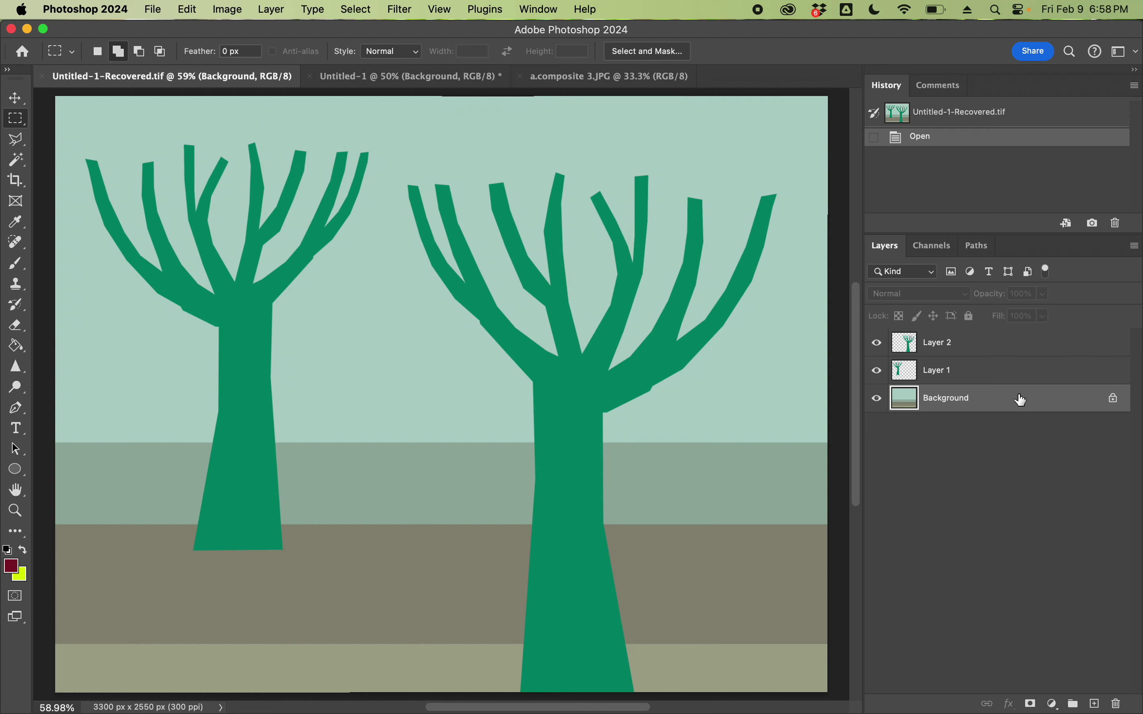
pyautogui.click(407, 77)
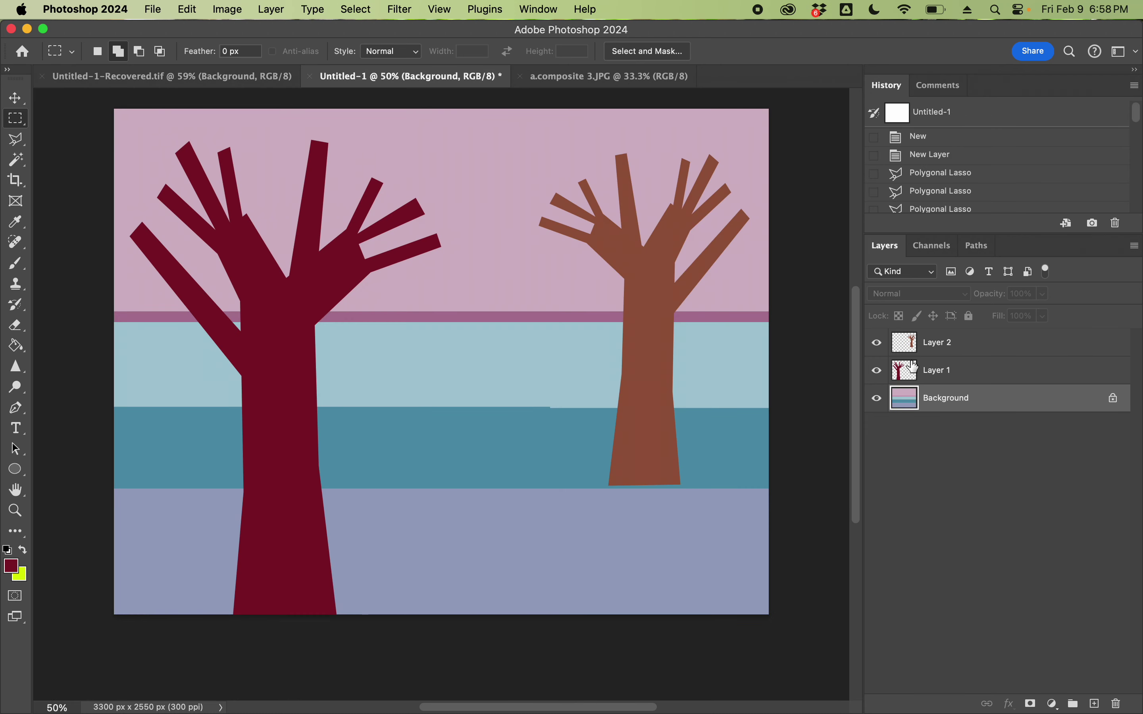
pyautogui.click(592, 77)
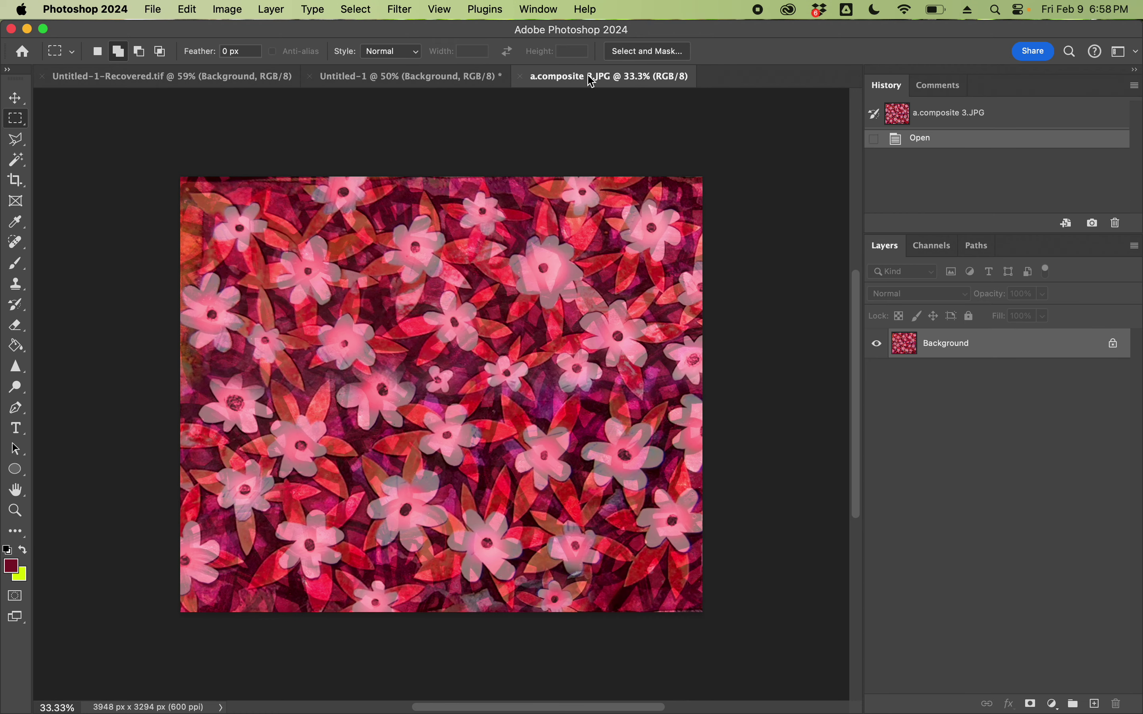
pyautogui.click(358, 9)
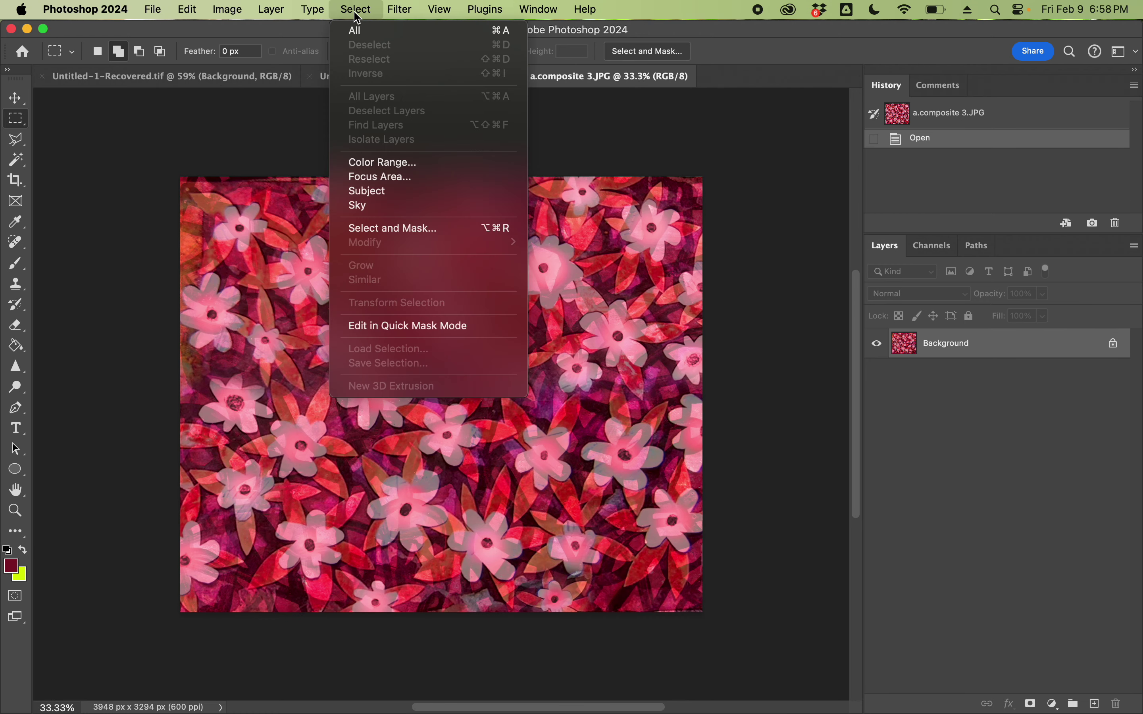
pyautogui.click(363, 31)
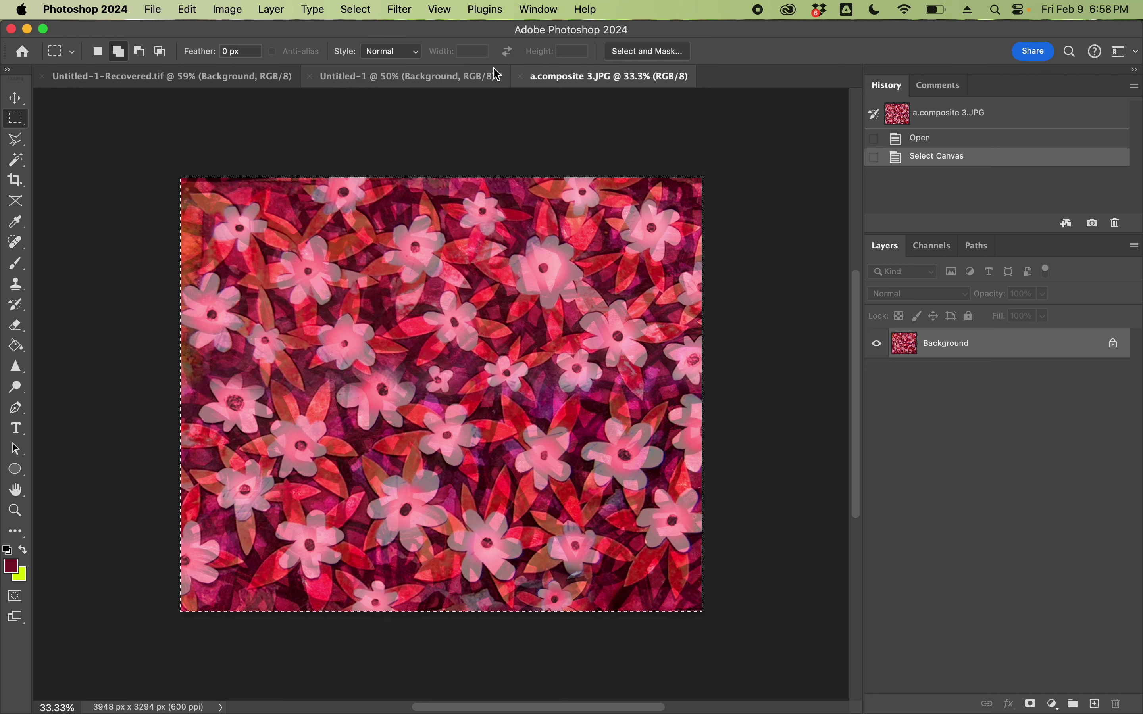
pyautogui.click(397, 84)
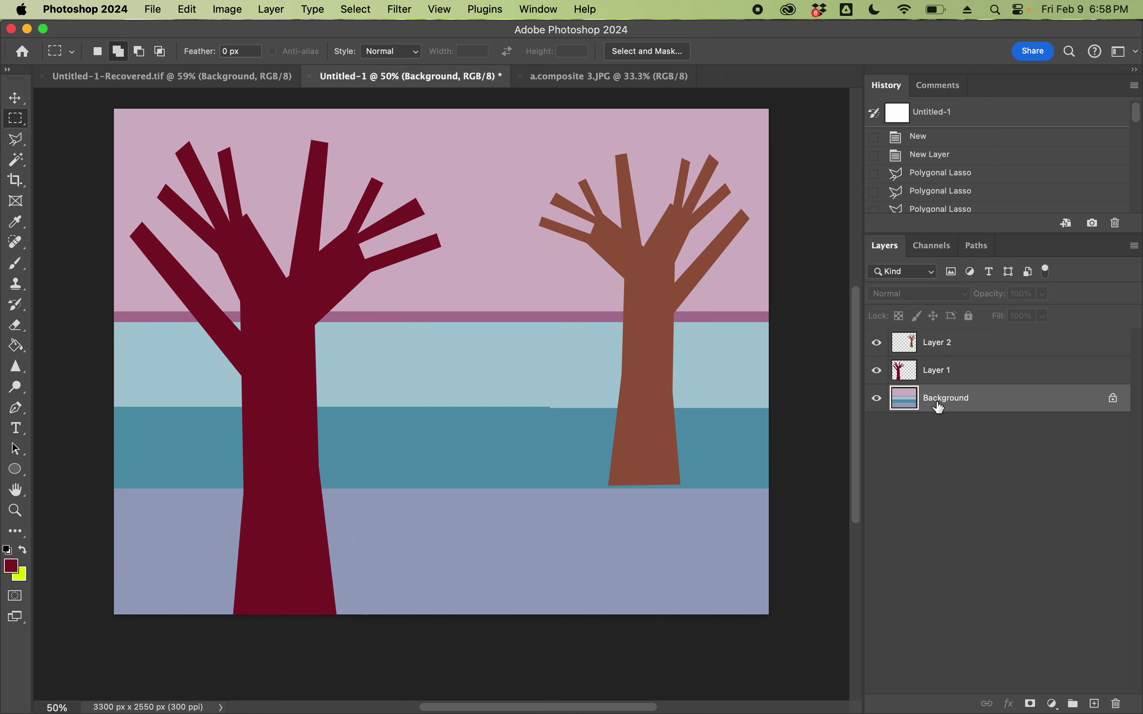
pyautogui.press('super+v')
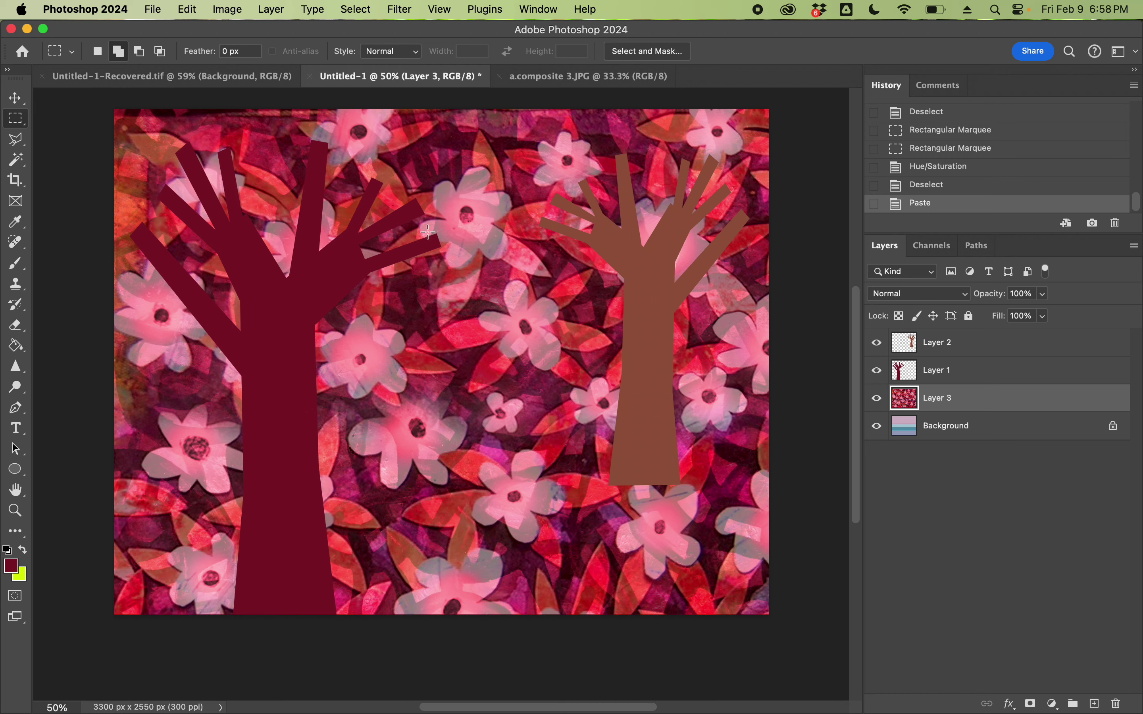
# Scale the floral texture layer proportionally to about 84.5% and position it so it covers the whole canvas.
pyautogui.press('v')
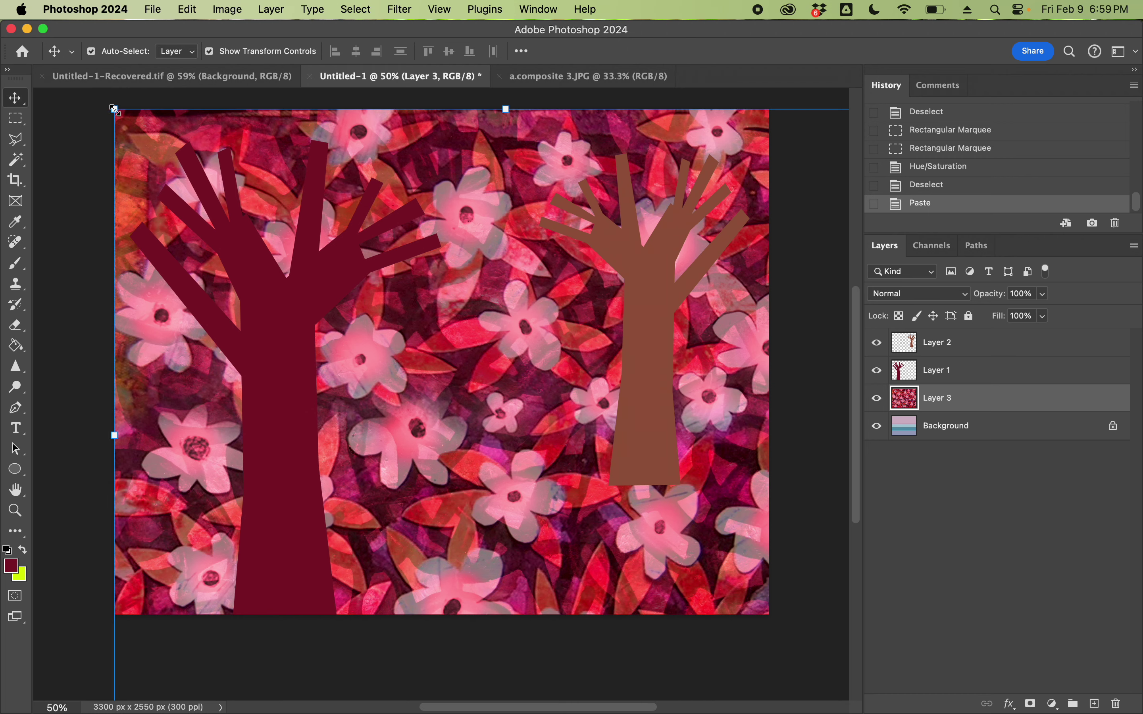
pyautogui.moveTo(114, 110); pyautogui.dragTo(323, 233)
pyautogui.moveTo(525, 391); pyautogui.dragTo(346, 231)
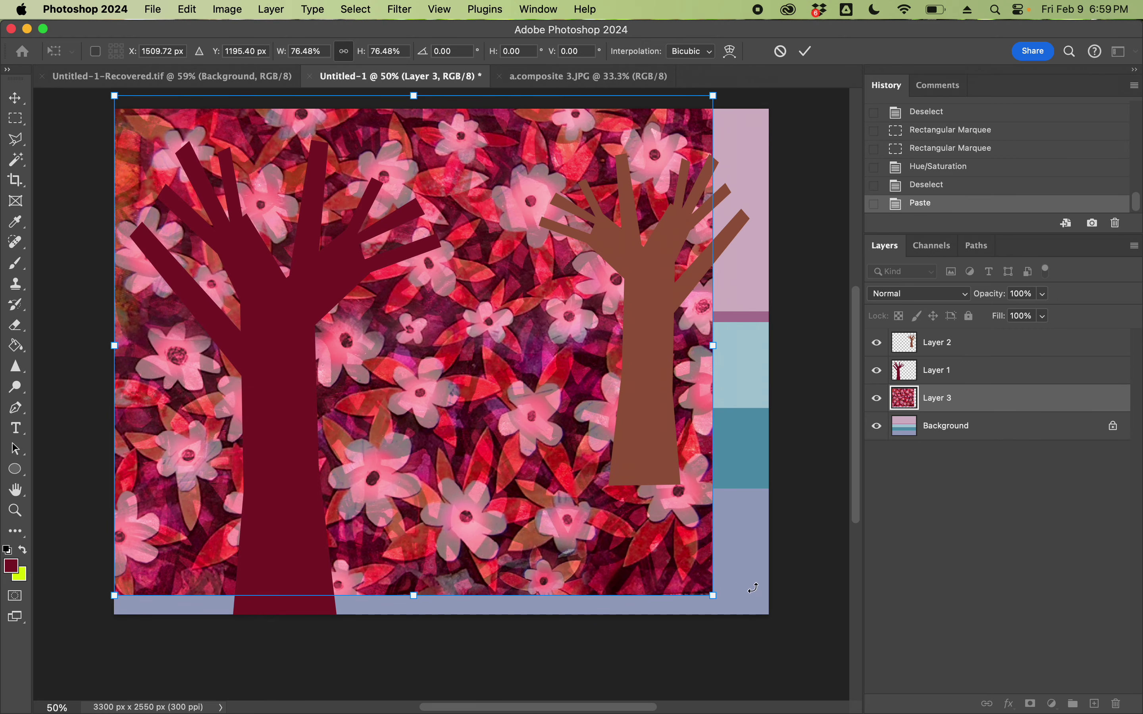
pyautogui.moveTo(713, 595); pyautogui.dragTo(782, 625)
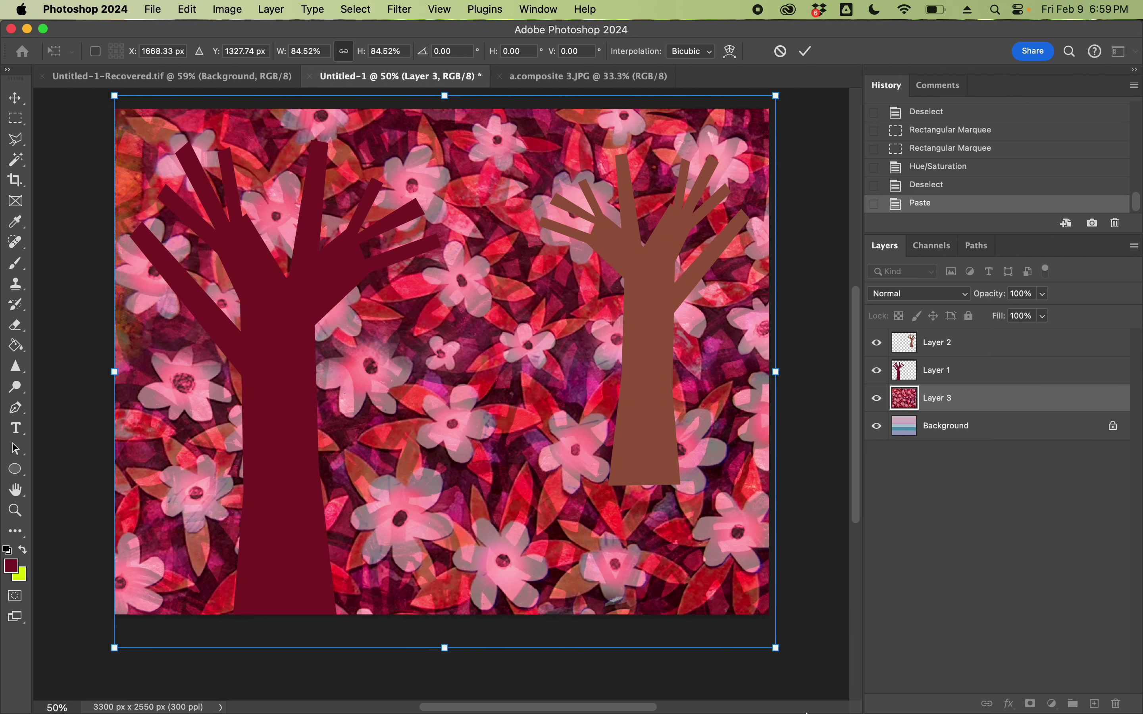
pyautogui.press('Return')
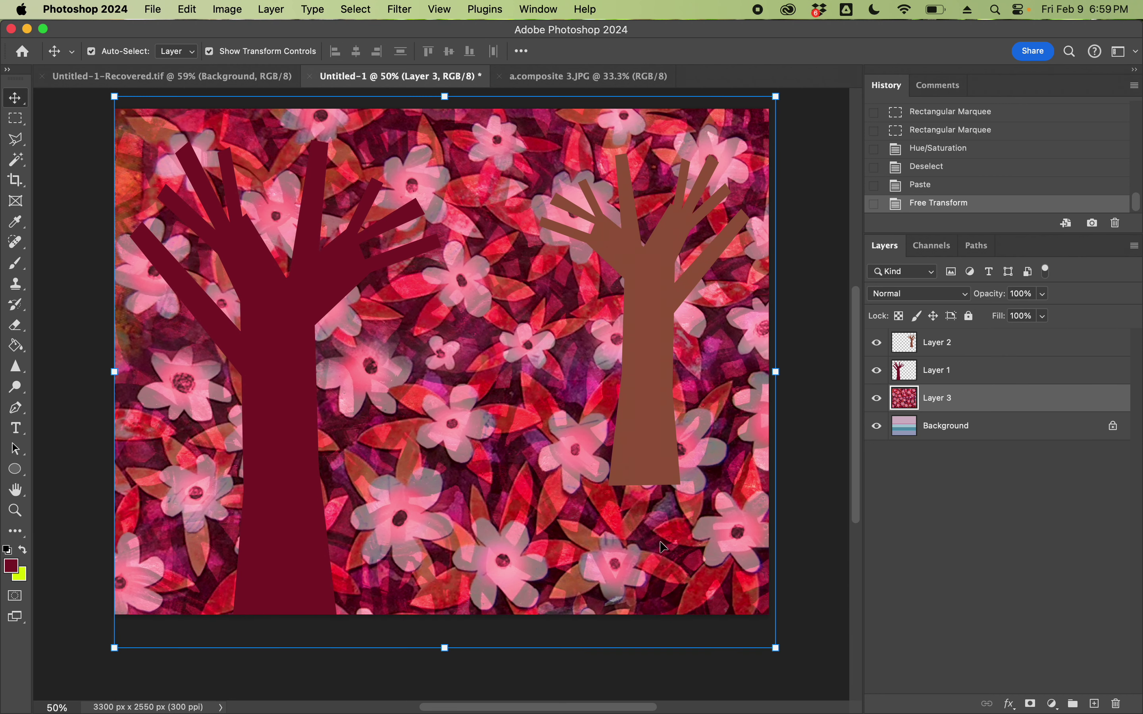
# Lower the floral texture layer's opacity to 27%.
pyautogui.click(1044, 295)
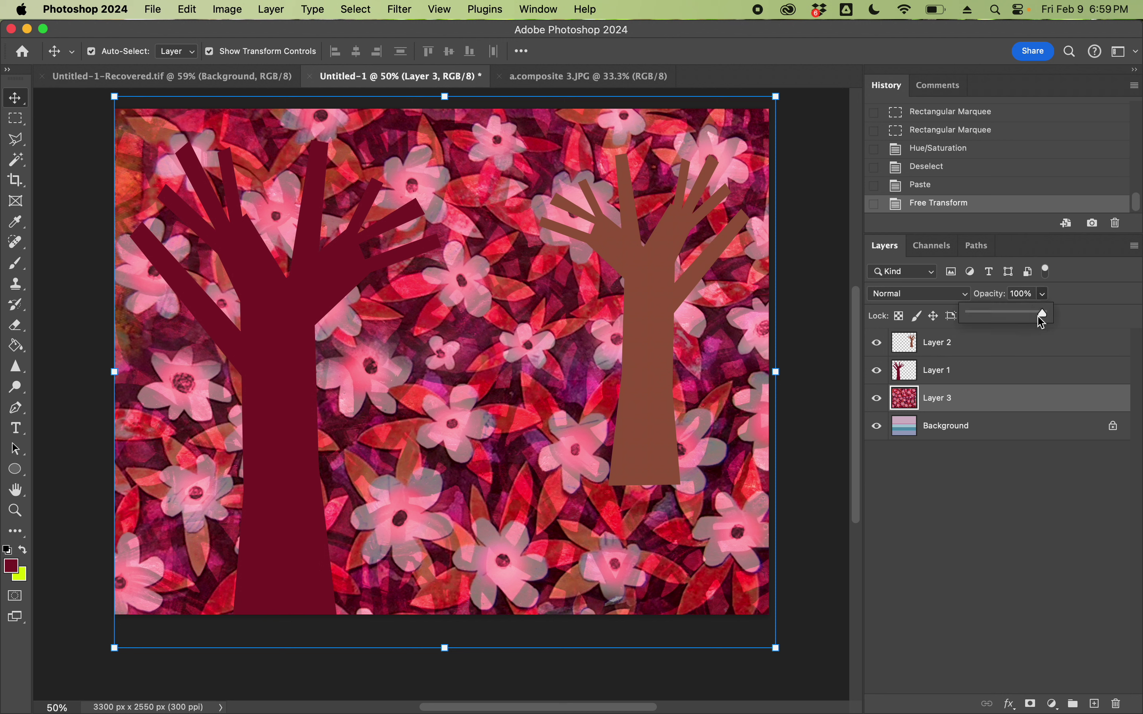
pyautogui.moveTo(1044, 316); pyautogui.dragTo(990, 315)
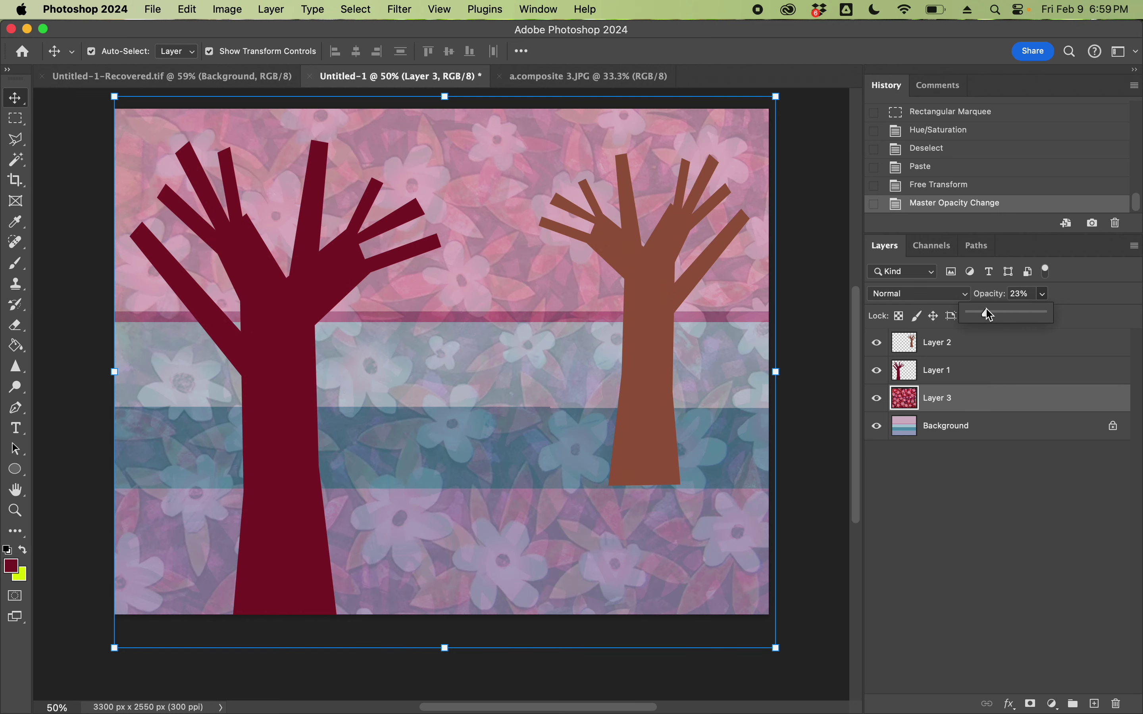
pyautogui.moveTo(989, 315); pyautogui.dragTo(991, 314)
pyautogui.click(830, 443)
# Shift the floral texture layer's hue to -57 using Hue/Saturation.
pyautogui.click(936, 400)
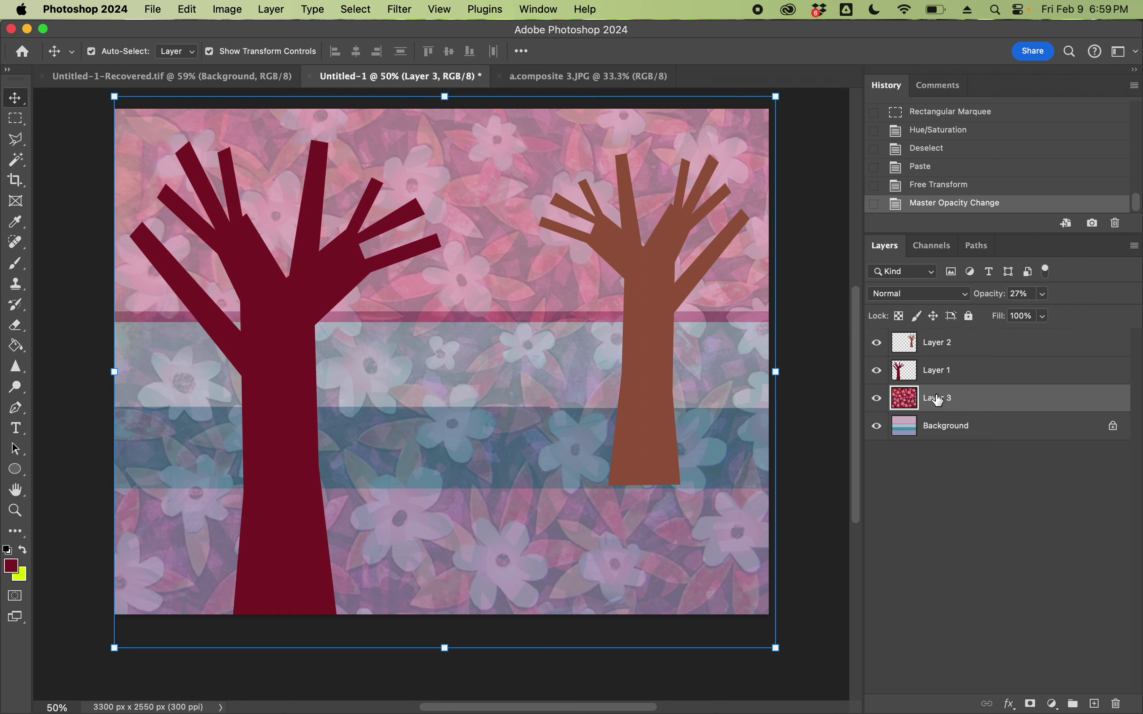
pyautogui.press('super+u')
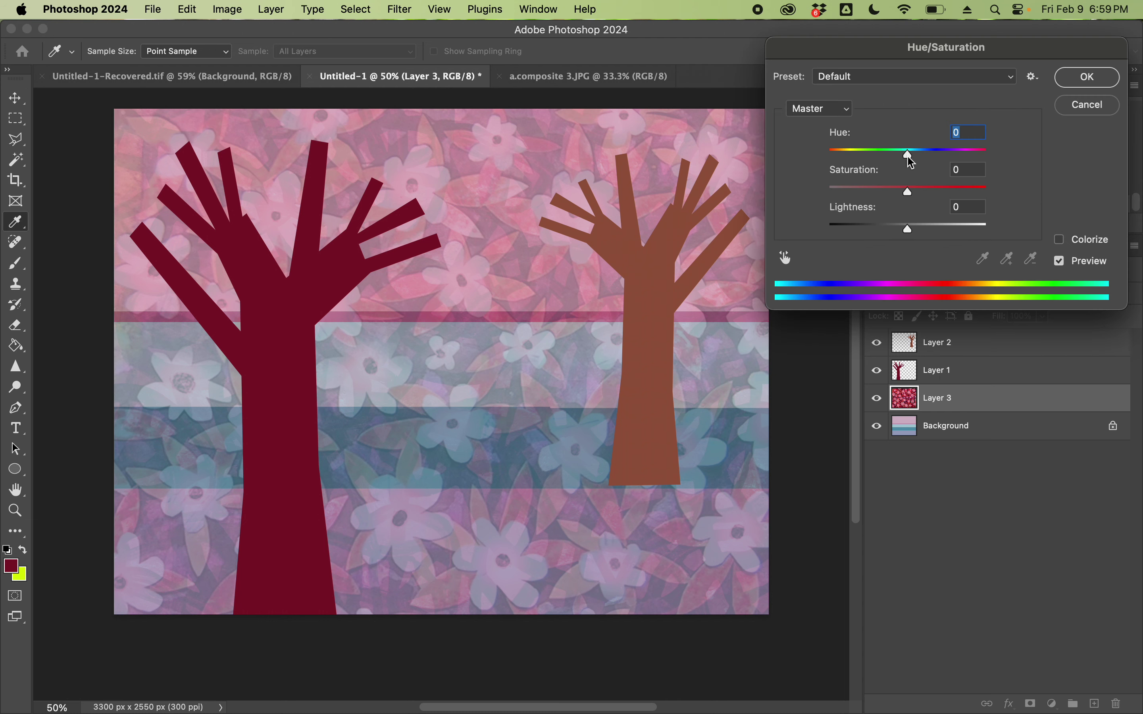
pyautogui.moveTo(907, 153); pyautogui.dragTo(868, 154)
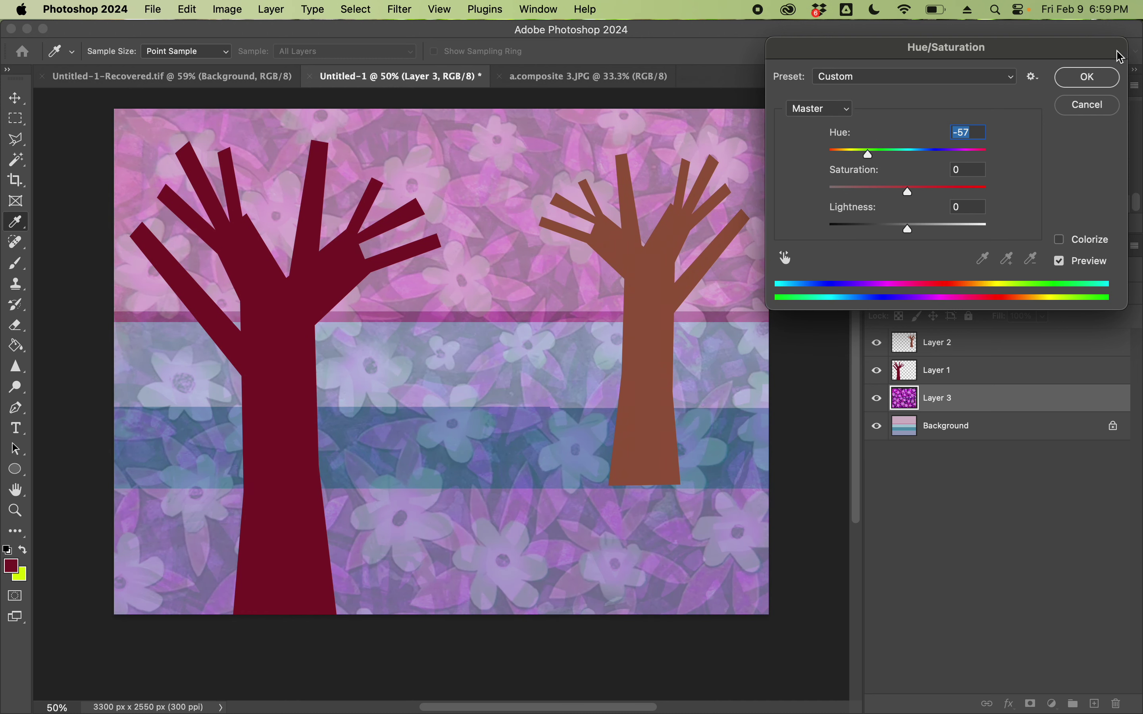
pyautogui.click(1089, 79)
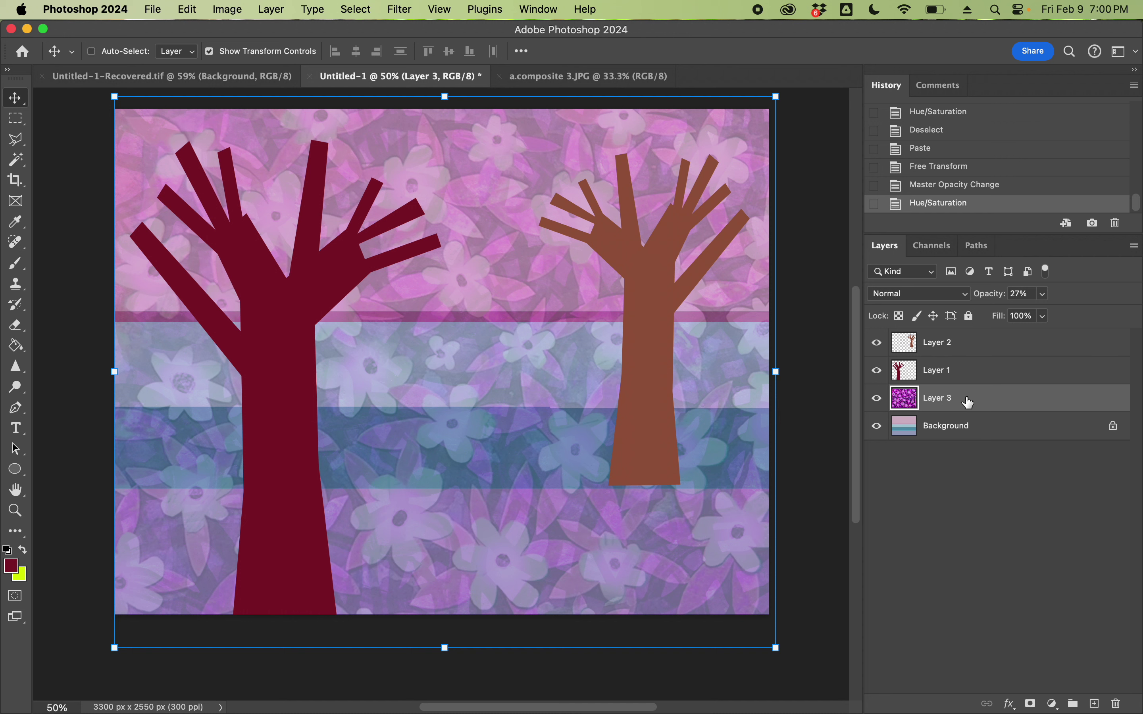
# Merge the floral texture layer, Layer 3, with the Background layer.
pyautogui.keyDown('shift'); pyautogui.click(959, 429); pyautogui.keyUp('shift')
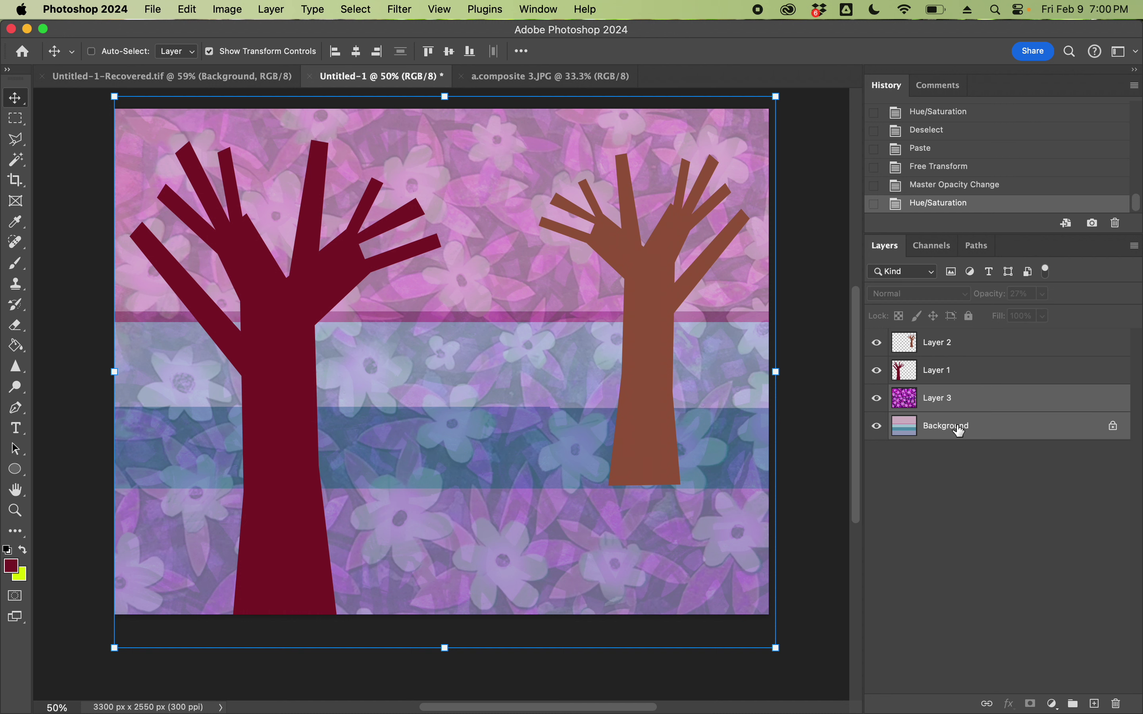
pyautogui.click(361, 10)
pyautogui.moveTo(273, 14)
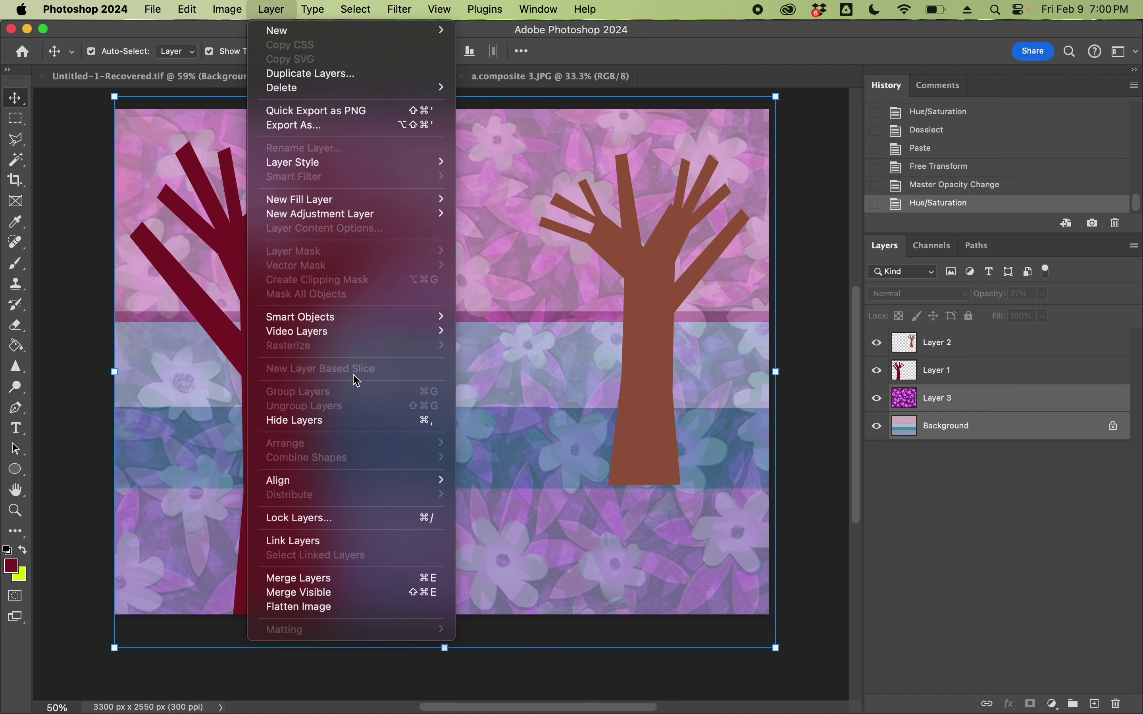
pyautogui.click(324, 582)
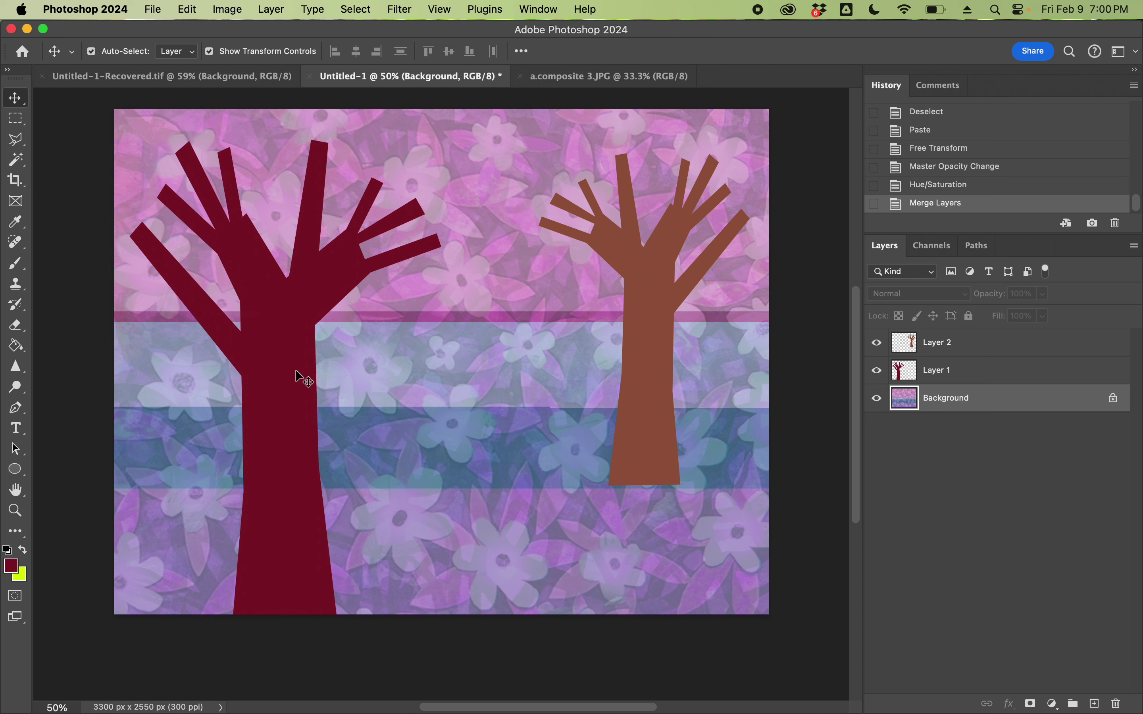
# Darken a full-width rectangle from just above the lowest band to the canvas bottom with Saturation +26 and Lightness -37, and deselect it.
pyautogui.press('m')
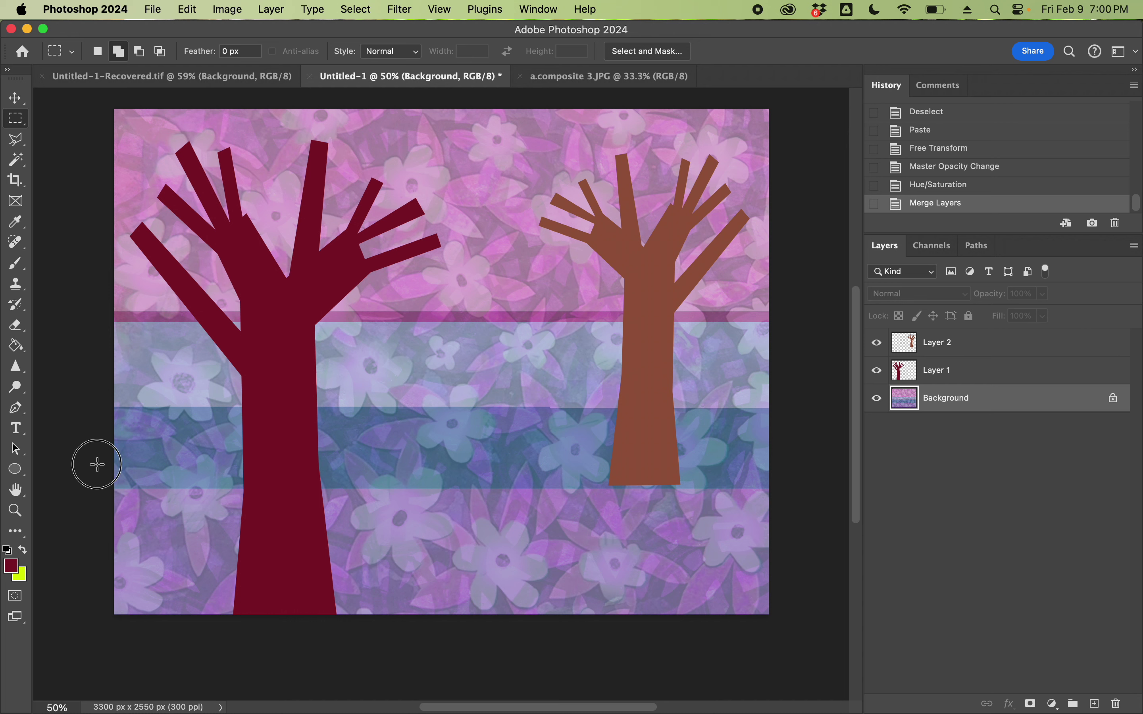
pyautogui.moveTo(97, 465); pyautogui.dragTo(816, 631)
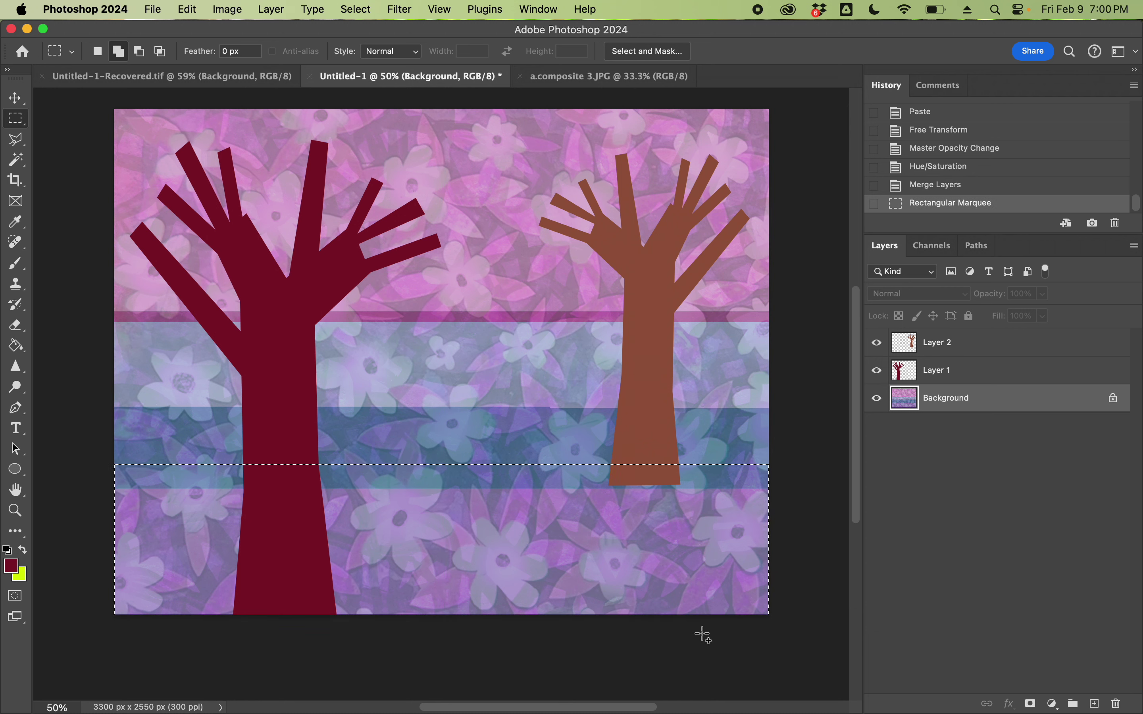
pyautogui.press('super+u')
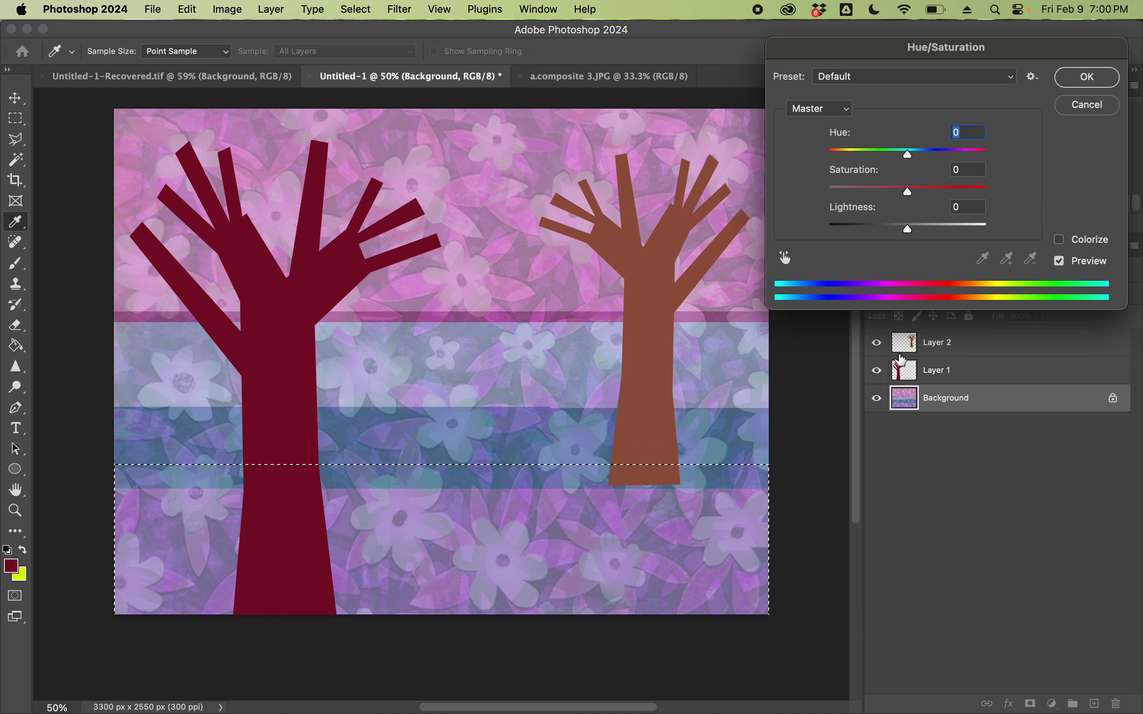
pyautogui.click(910, 232)
pyautogui.moveTo(910, 232); pyautogui.dragTo(929, 191)
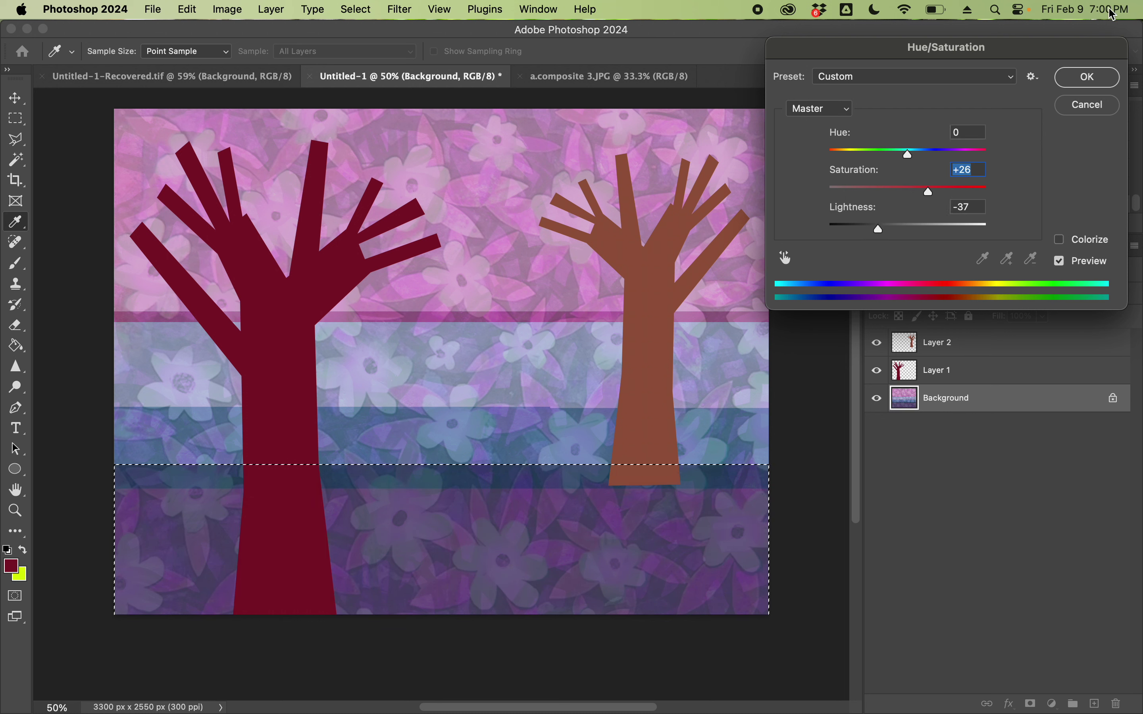
pyautogui.click(1101, 77)
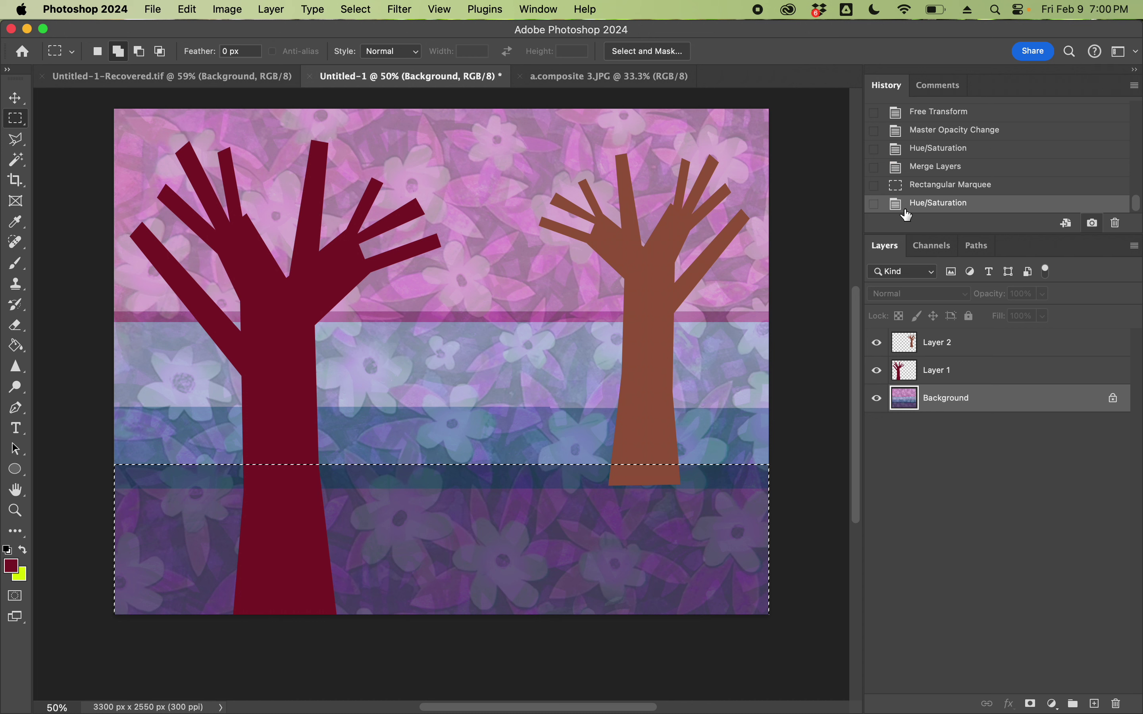
pyautogui.press('super+d')
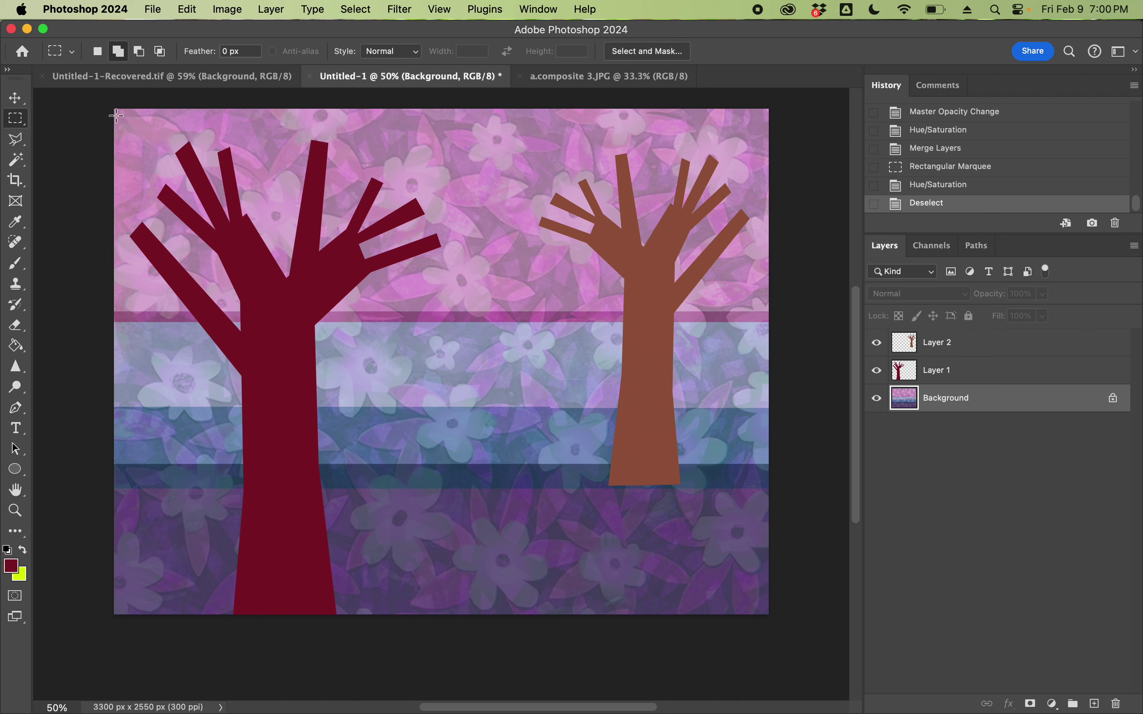
# Select a full-width rectangle across the upper part of the pink sky and feather the selection by 200 pixels.
pyautogui.moveTo(98, 101); pyautogui.dragTo(776, 241)
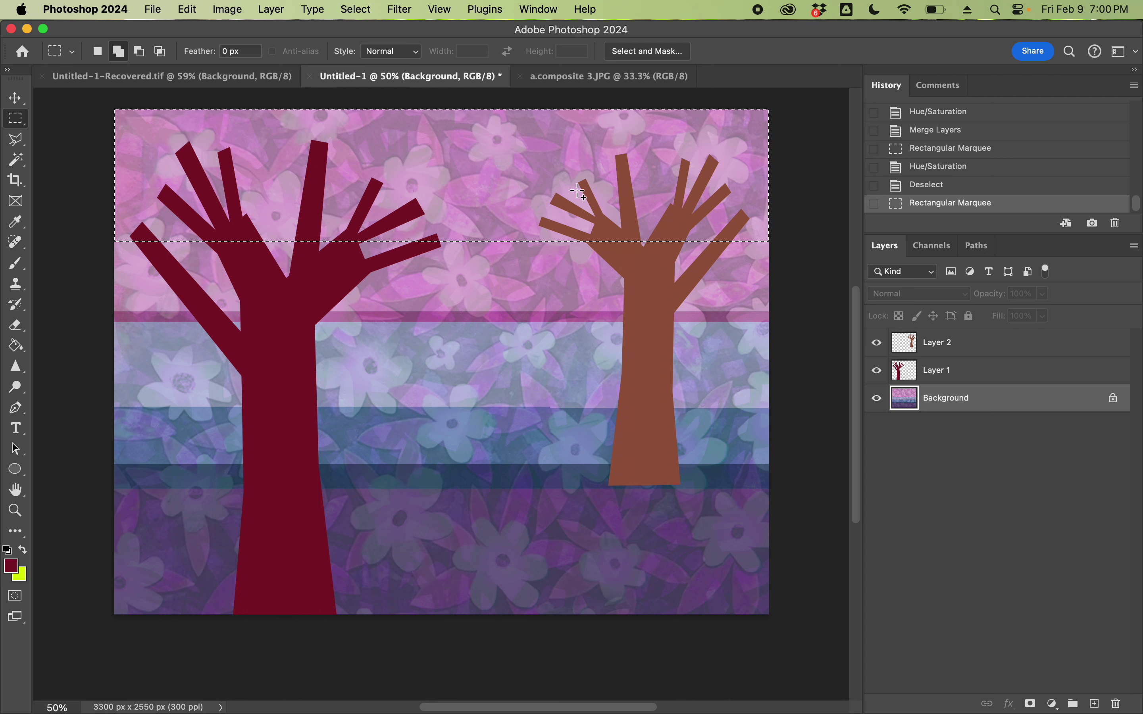
pyautogui.rightClick(539, 157)
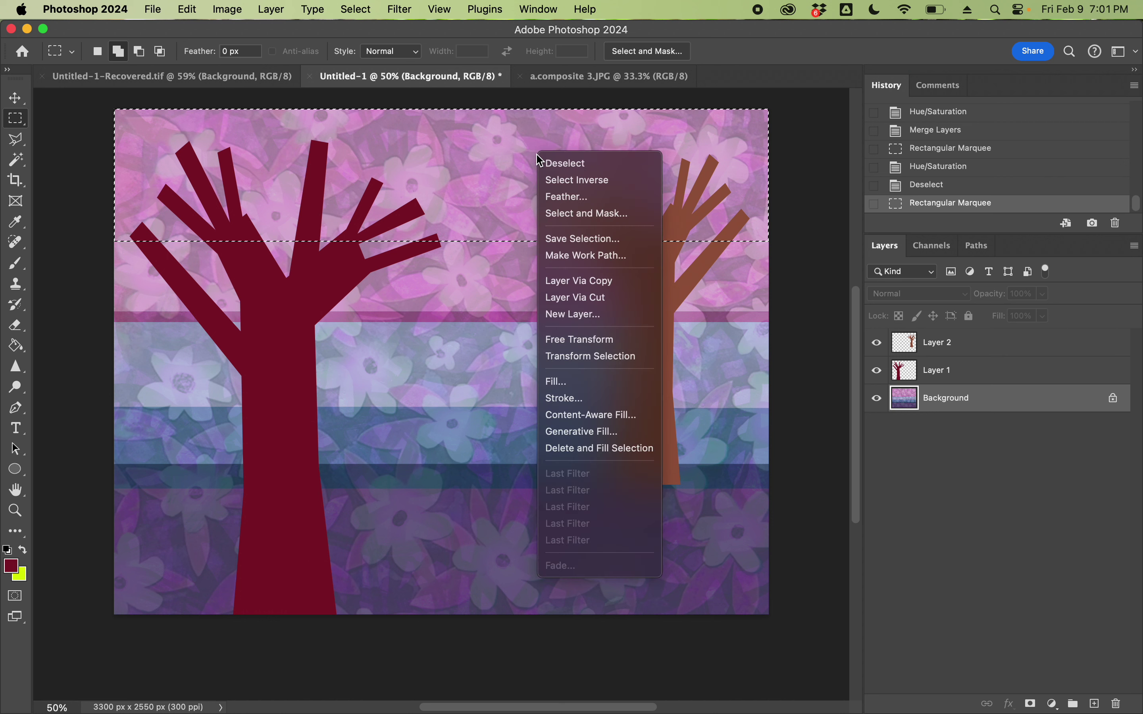
pyautogui.click(573, 198)
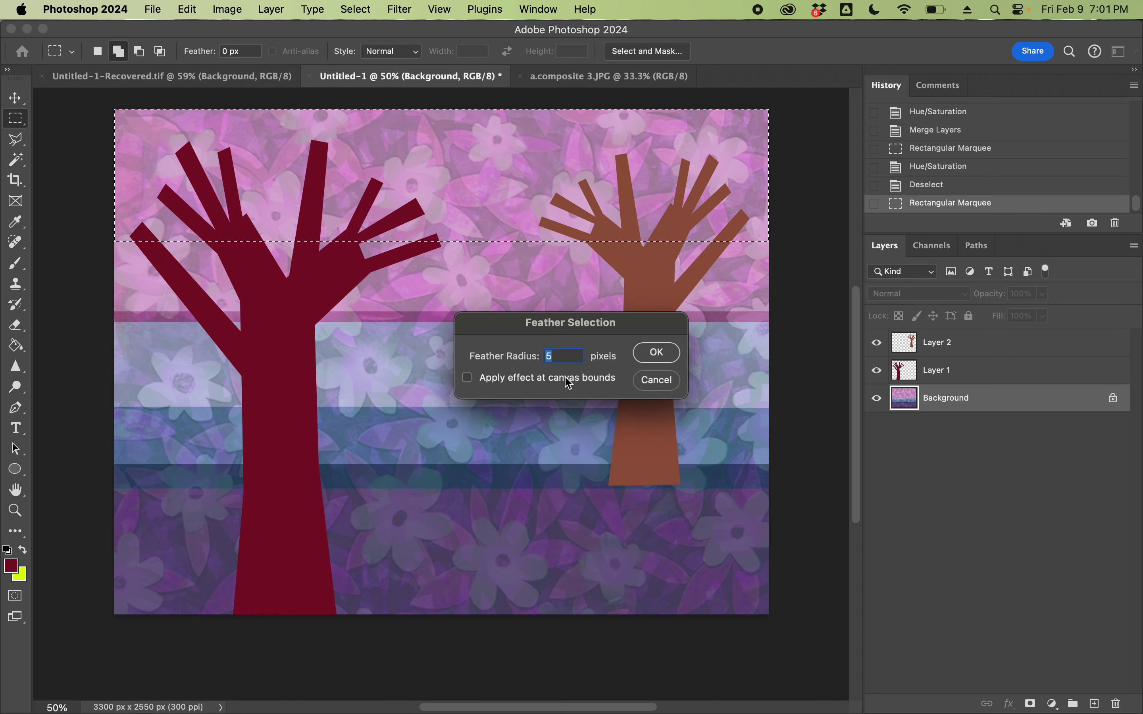
pyautogui.write('200')
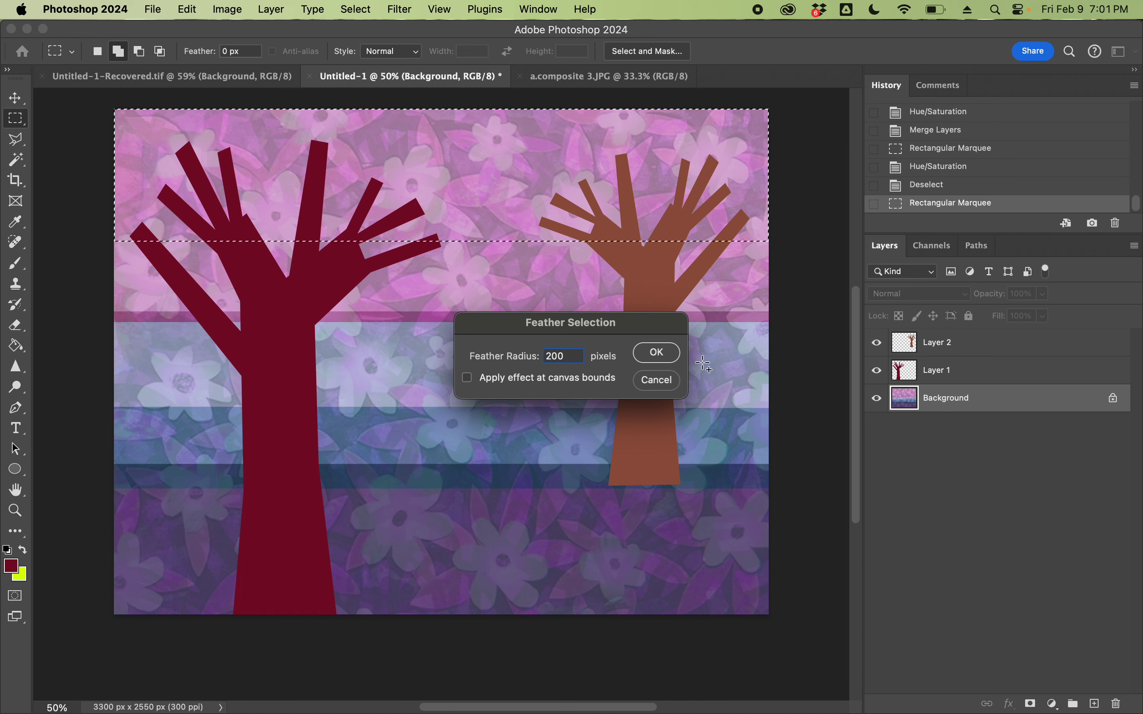
pyautogui.click(661, 354)
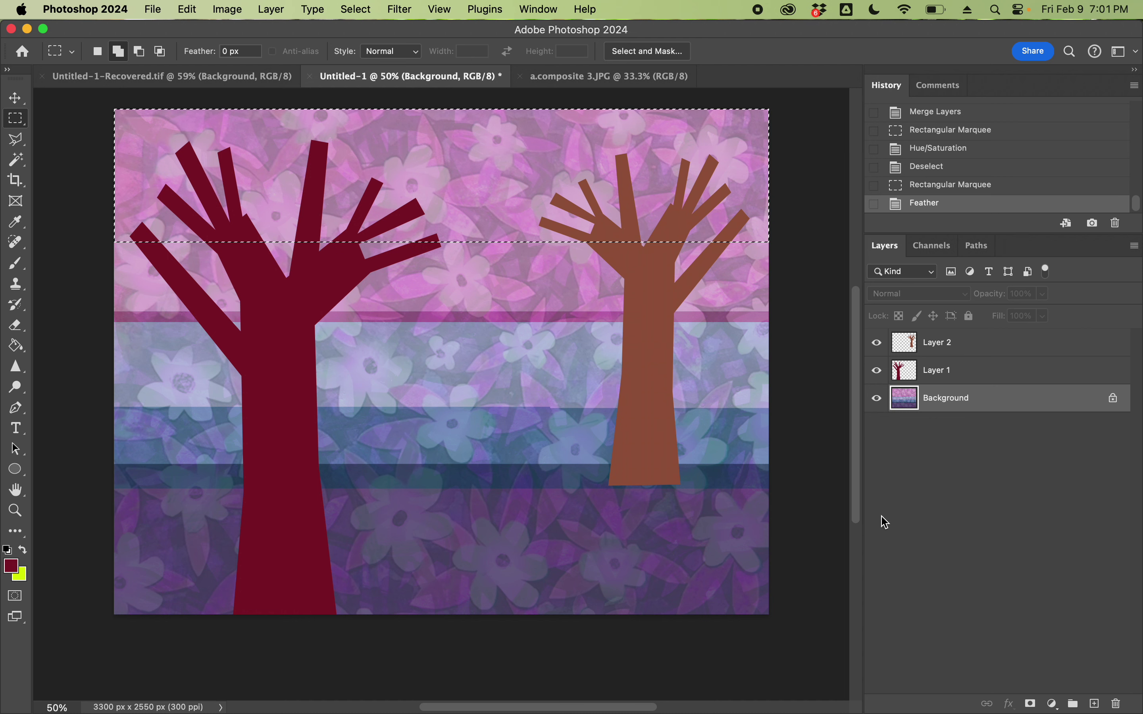
# Lighten the feathered sky selection using Hue/Saturation with Lightness +31, and deselect it.
pyautogui.press('super+u')
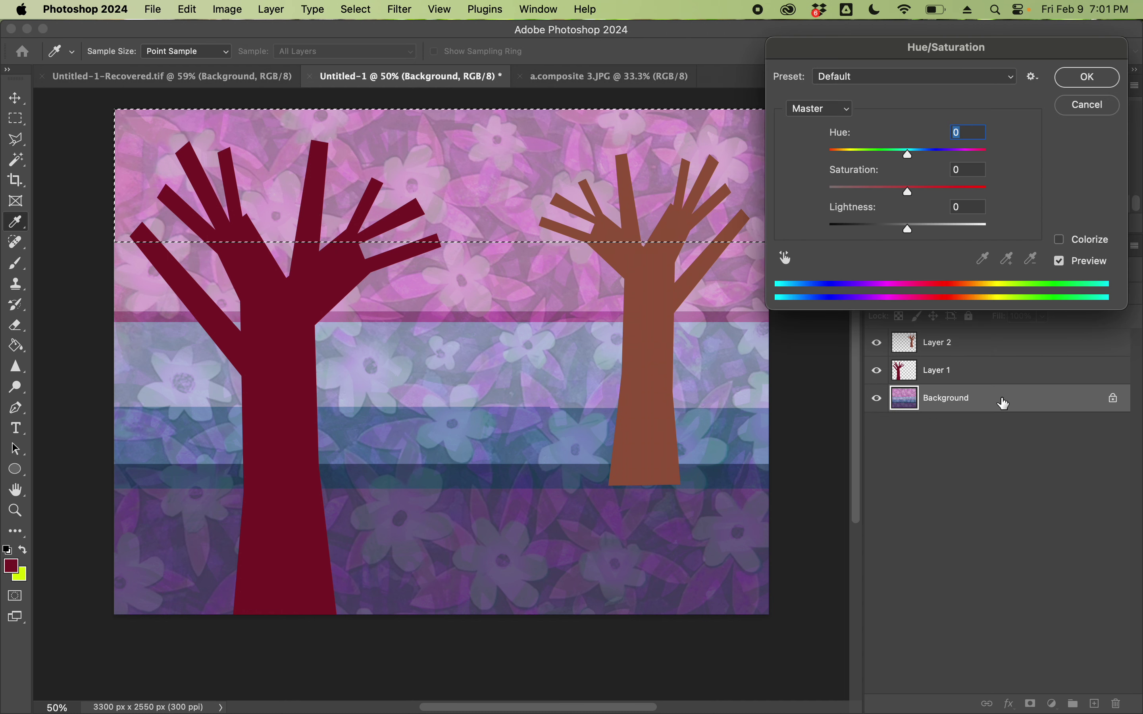
pyautogui.moveTo(907, 230); pyautogui.dragTo(935, 233)
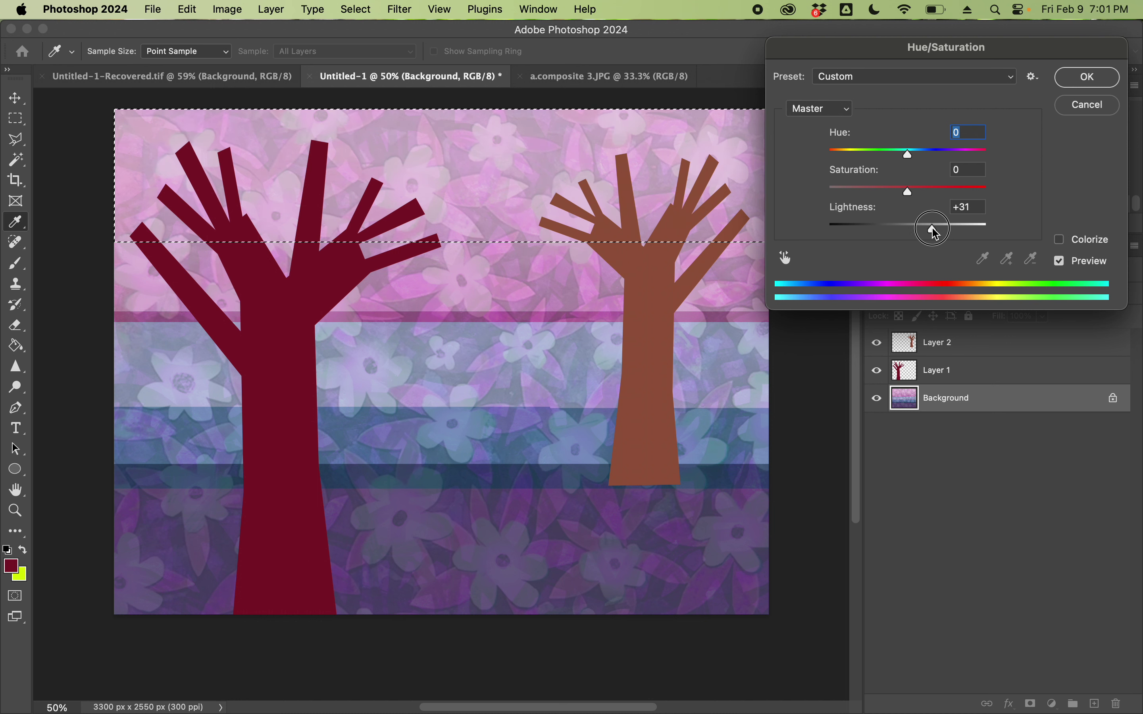
pyautogui.moveTo(936, 232); pyautogui.dragTo(937, 233)
pyautogui.click(1095, 80)
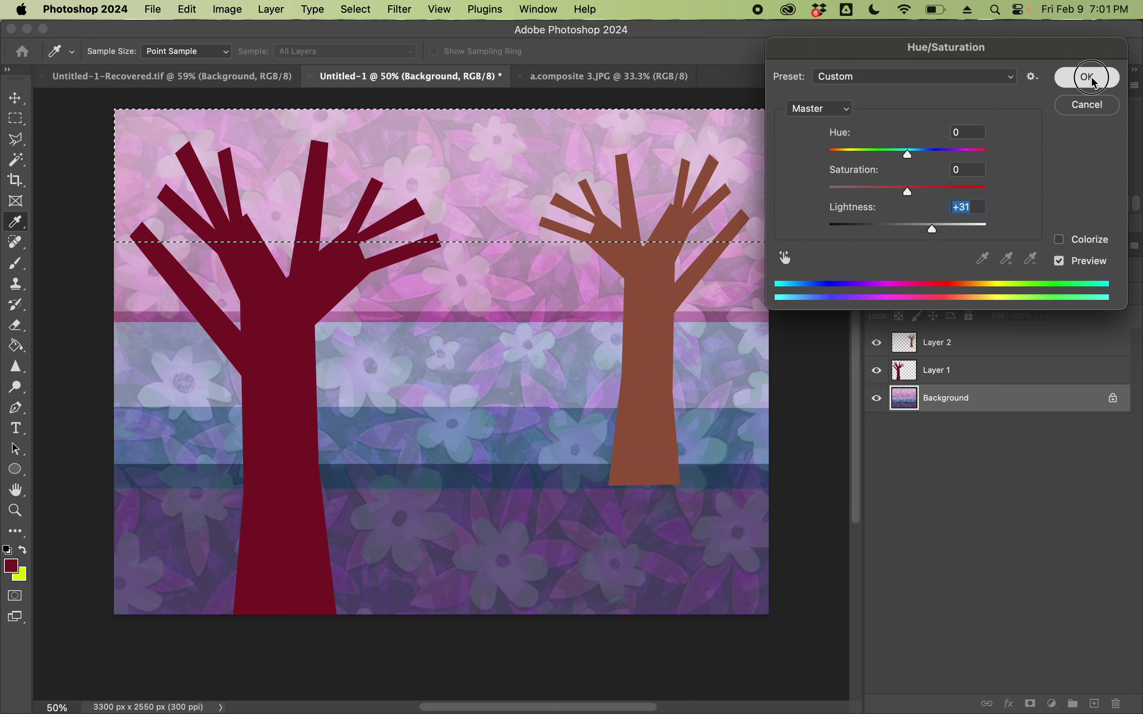
pyautogui.press('super+d')
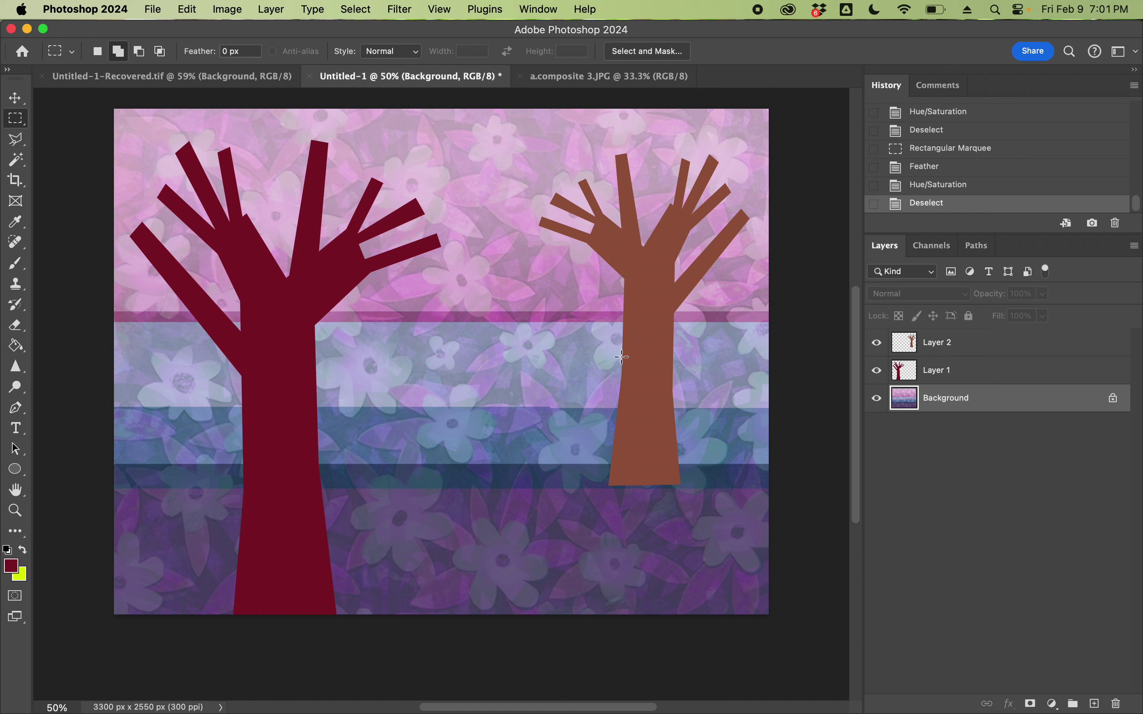
# Nudge the brown tree on Layer 2 down until its trunk base meets the top edge of the purple ground band.
pyautogui.click(962, 344)
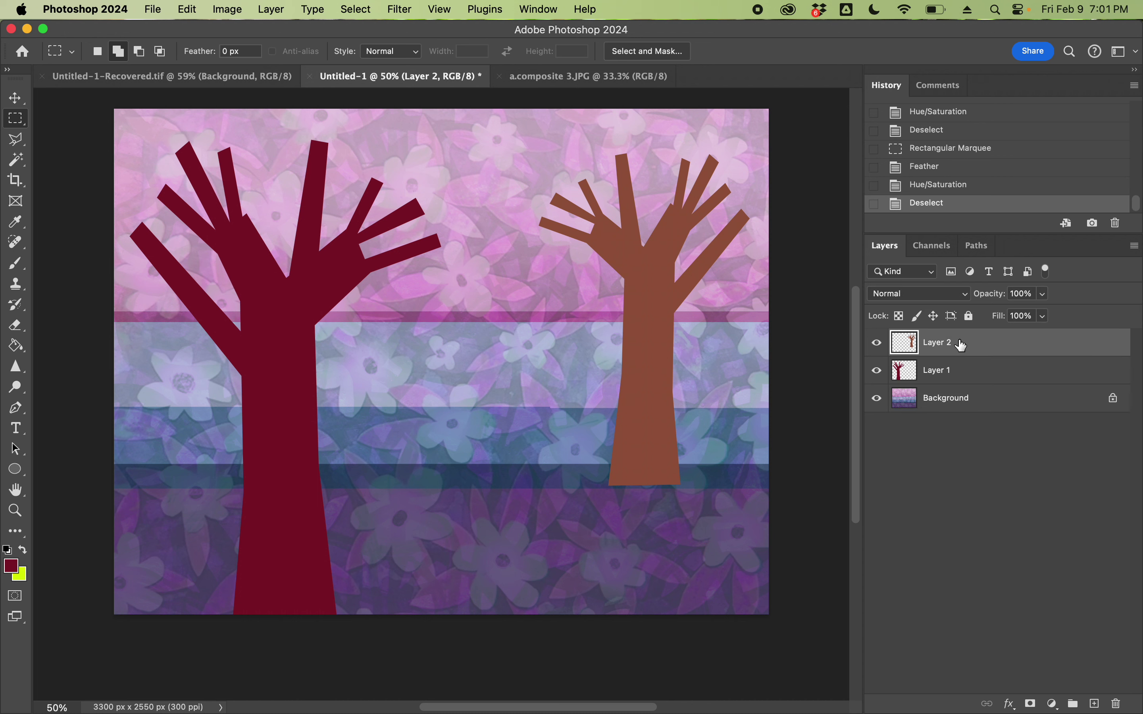
pyautogui.press('v')
pyautogui.press('Down')
pyautogui.press('Down')
pyautogui.press('Down')
pyautogui.press('Down')
pyautogui.press('Down')
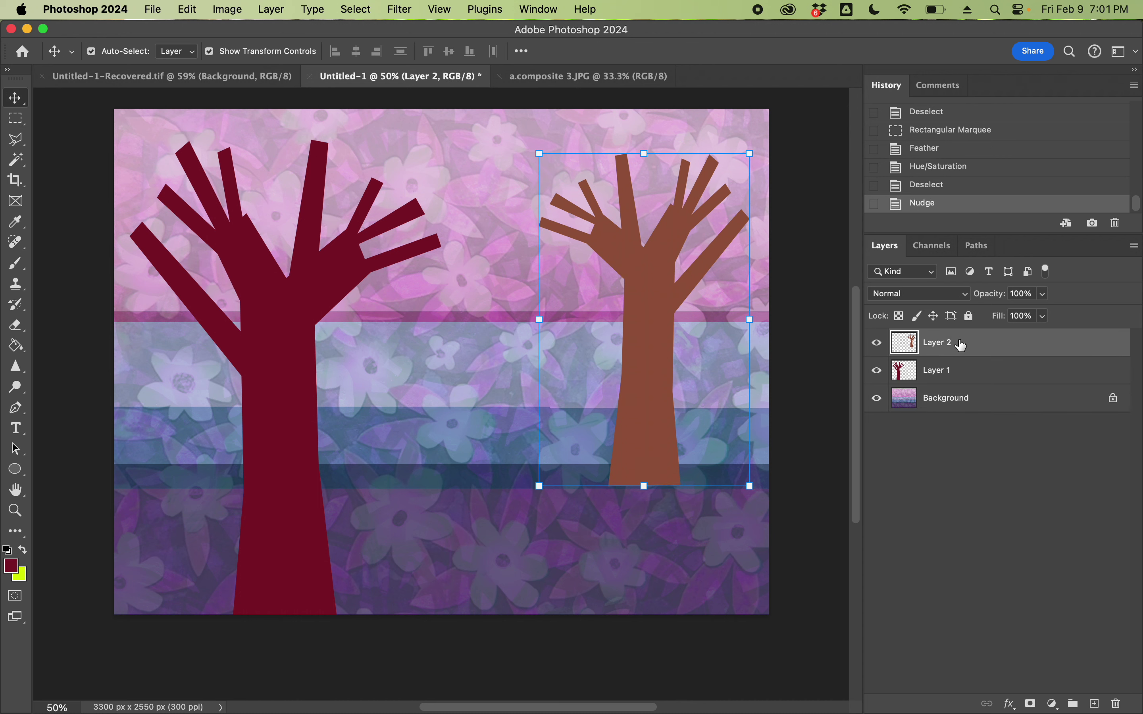
pyautogui.press('Down')
pyautogui.press('Down')
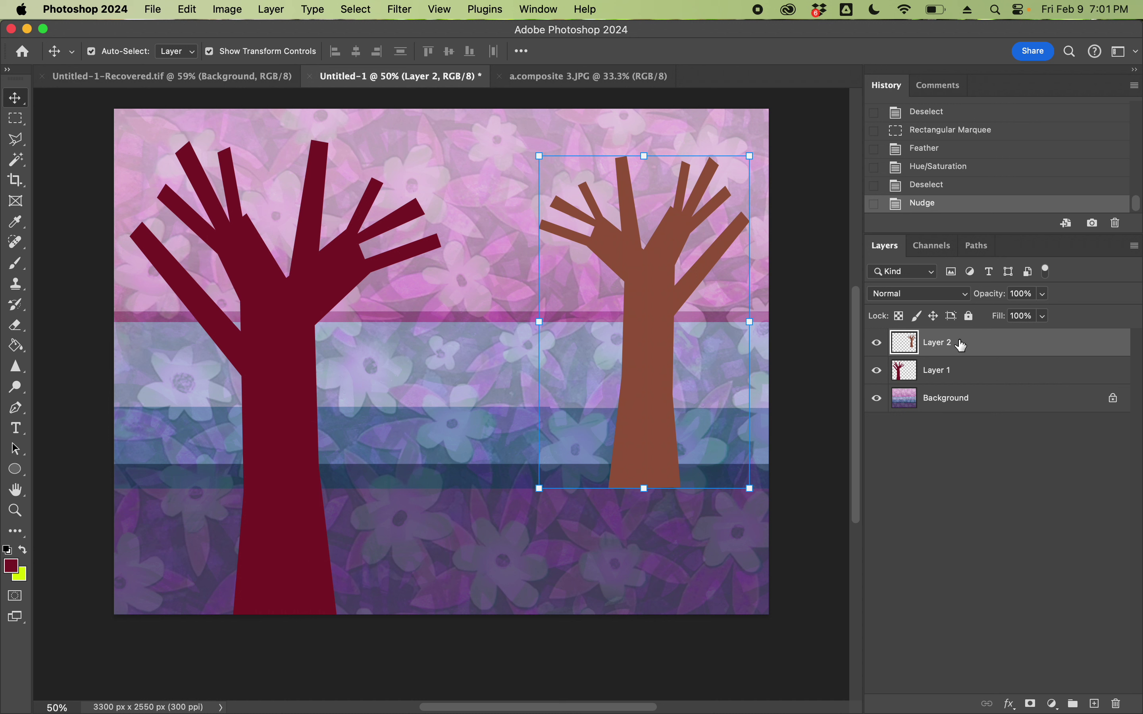
pyautogui.click(717, 383)
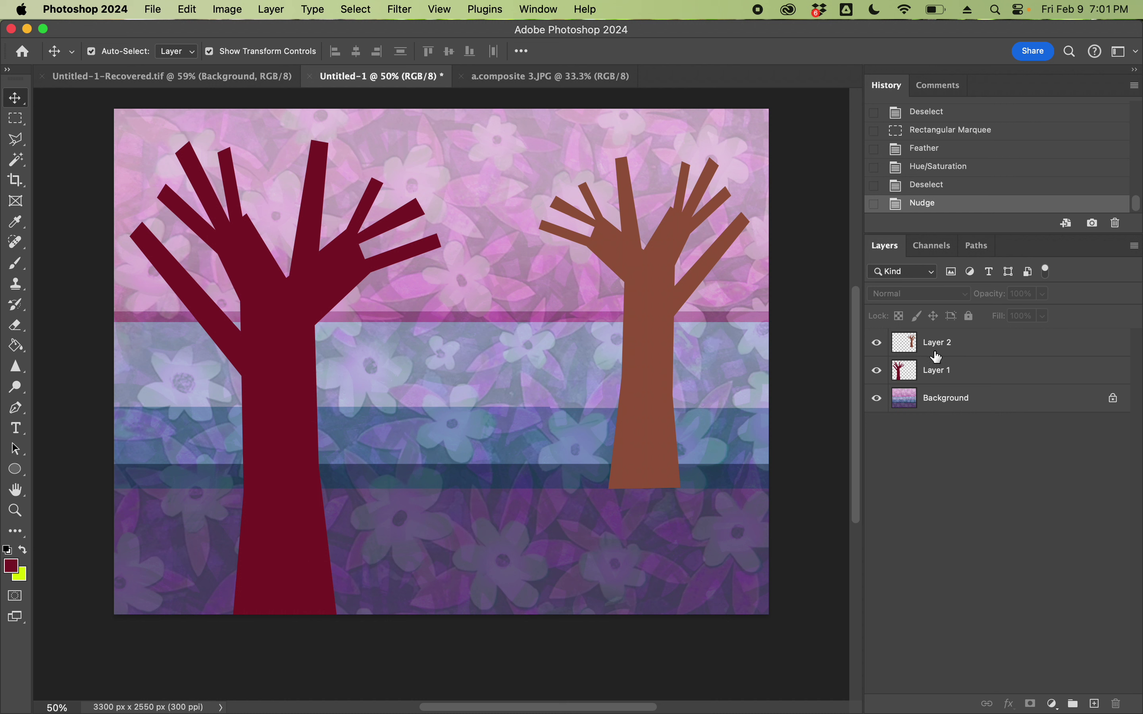
# Merge the two tree layers, Layer 2 and Layer 1, into a single layer.
pyautogui.click(969, 347)
pyautogui.keyDown('shift'); pyautogui.click(963, 372); pyautogui.keyUp('shift')
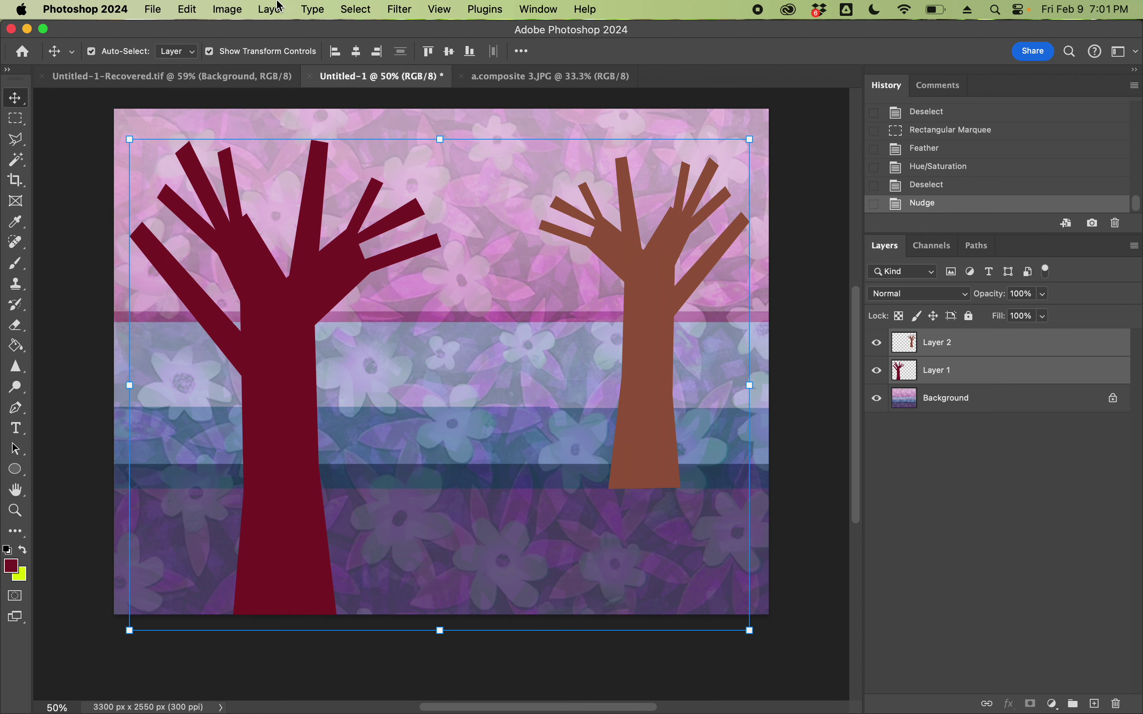
pyautogui.click(276, 9)
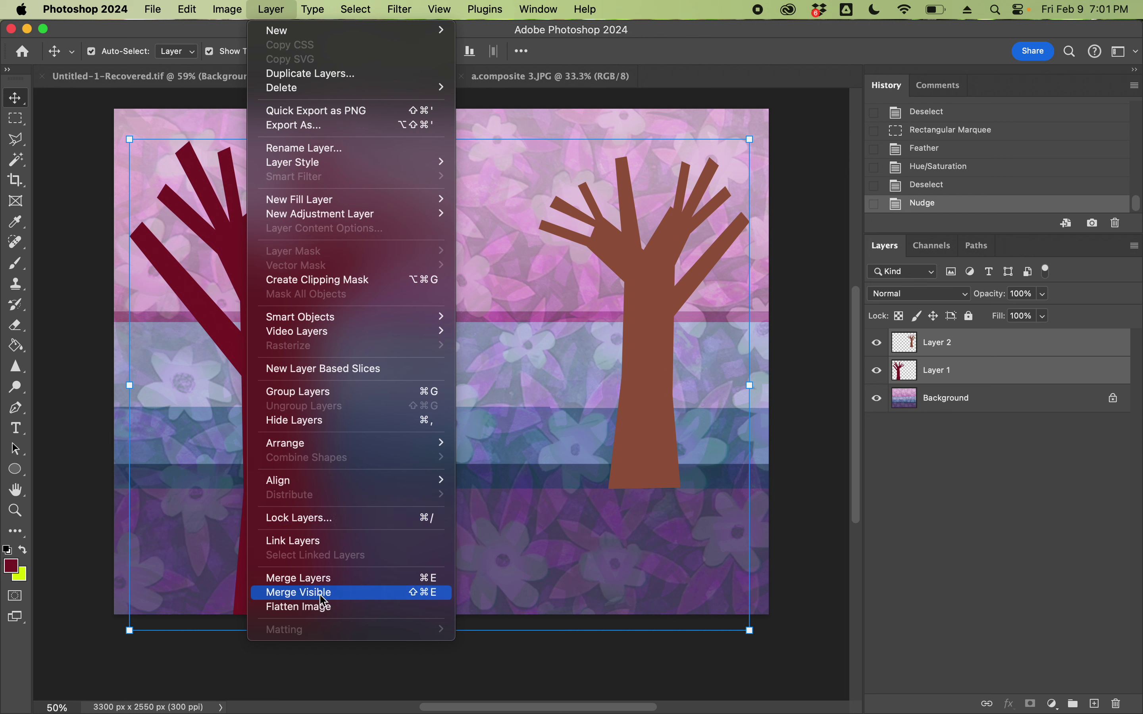
pyautogui.click(321, 578)
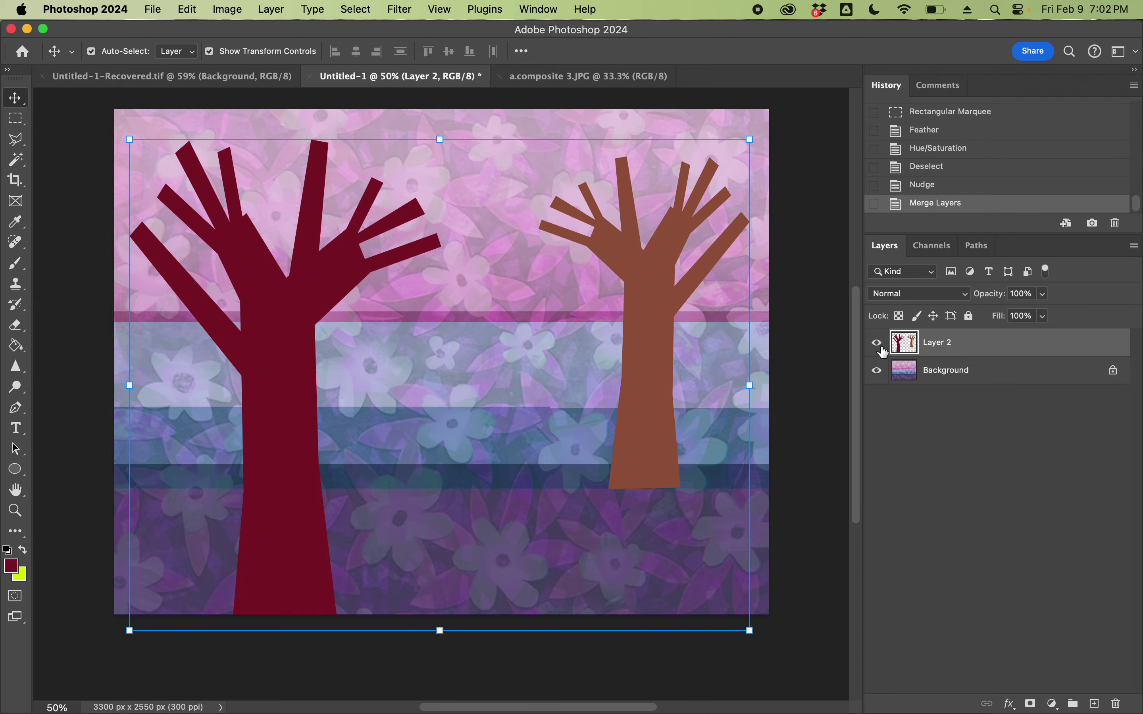
# Open the brown swirl texture file texture 189.jpg from the classic textures folder.
pyautogui.press('super+o')
pyautogui.scroll(-2, 574, 352)
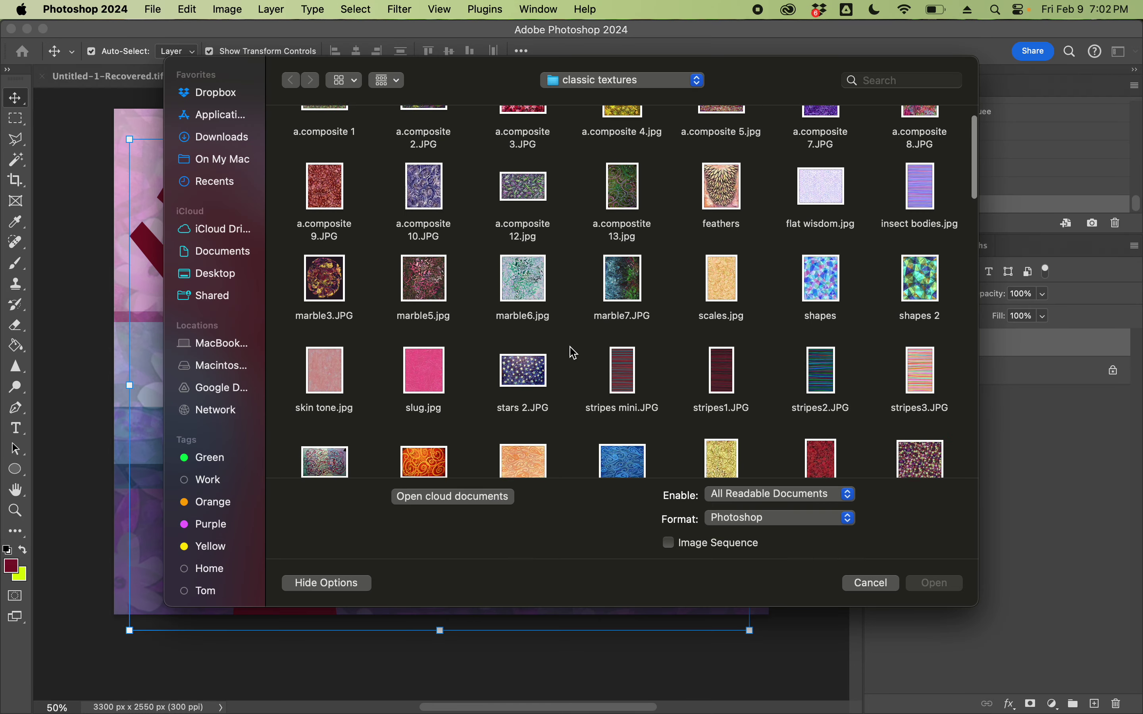
pyautogui.scroll(-20, 574, 352)
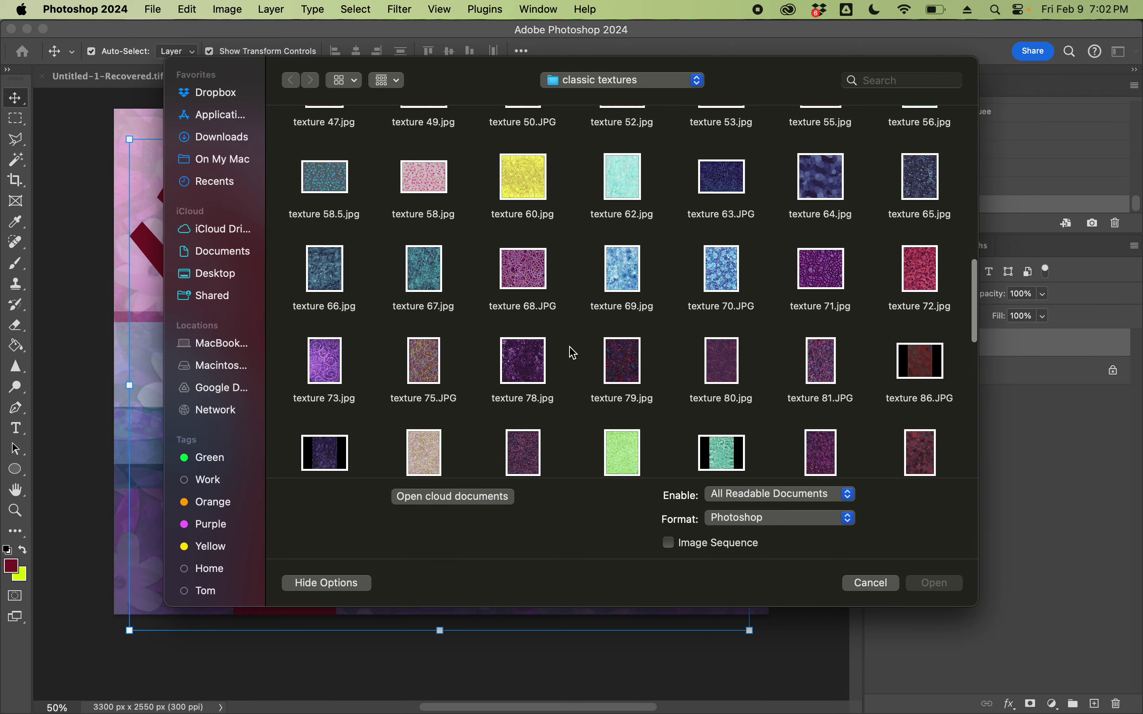
pyautogui.scroll(-10, 574, 352)
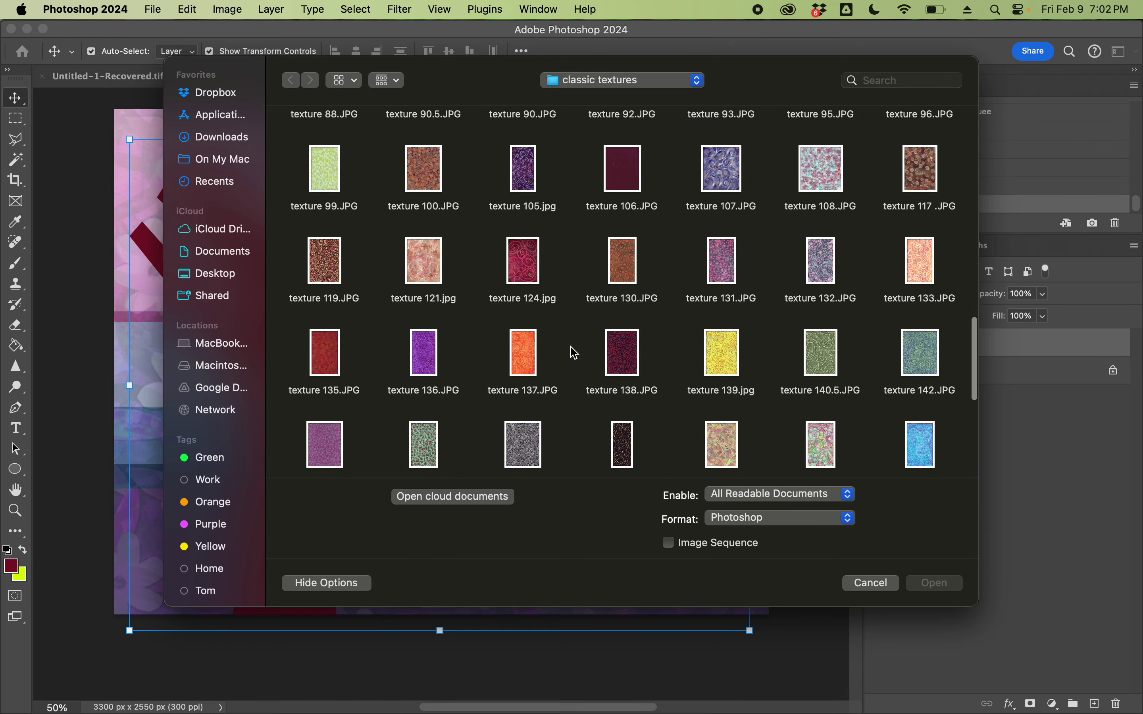
pyautogui.scroll(-5, 574, 352)
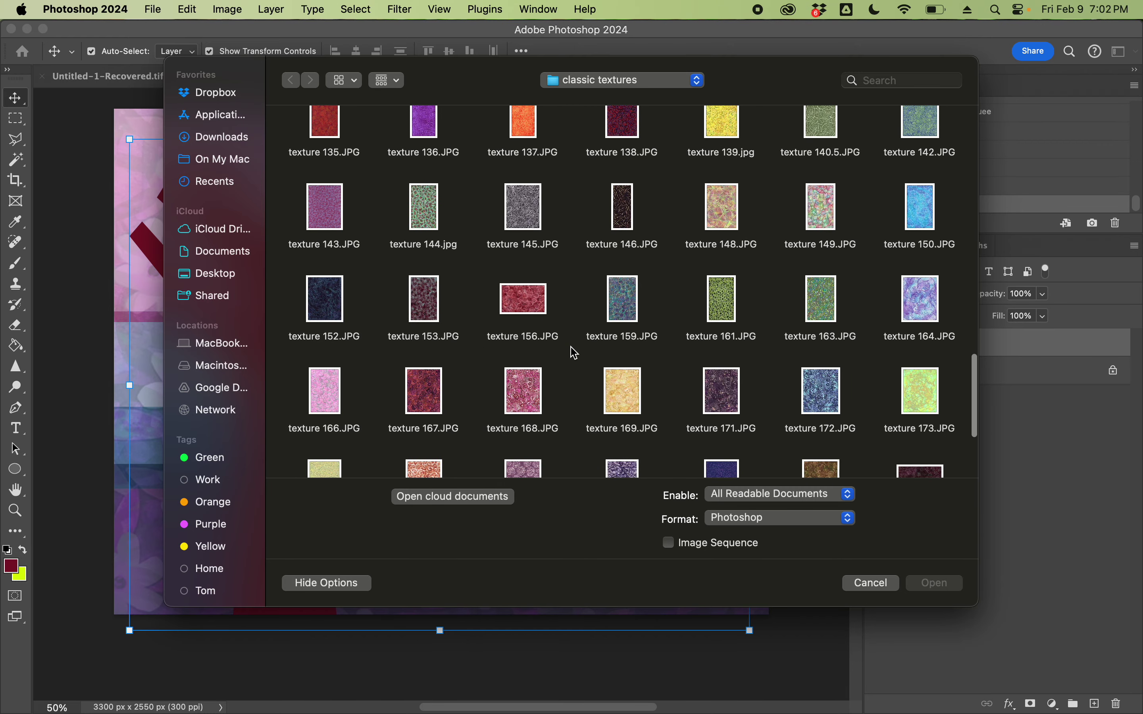
pyautogui.scroll(-4, 574, 353)
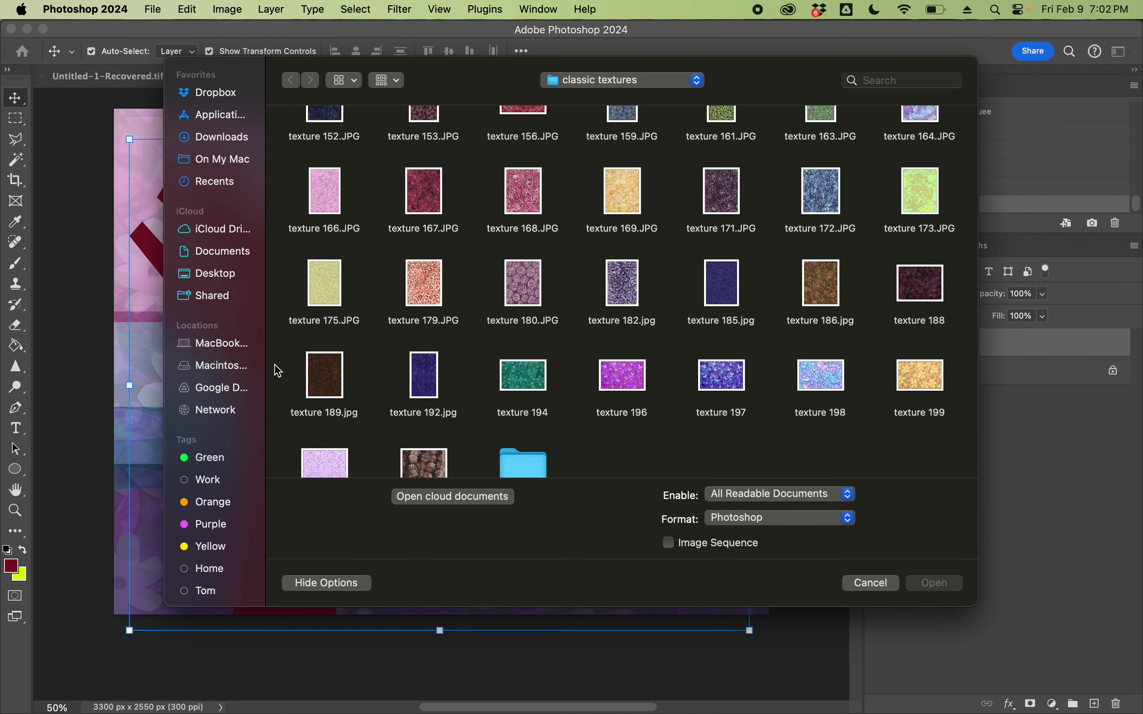
pyautogui.doubleClick(325, 380)
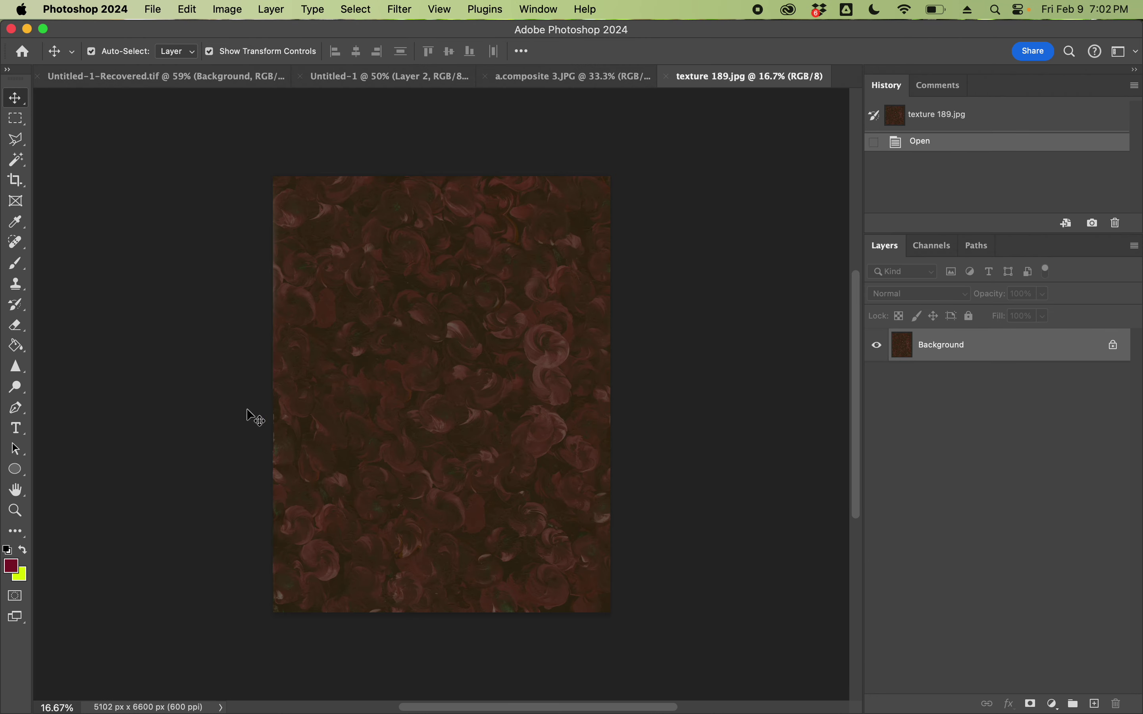
# Copy the entire texture 189.jpg image and paste it as a new layer into the Untitled-1 tree document.
pyautogui.keyDown('super'); pyautogui.click(465, 350); pyautogui.keyUp('super')
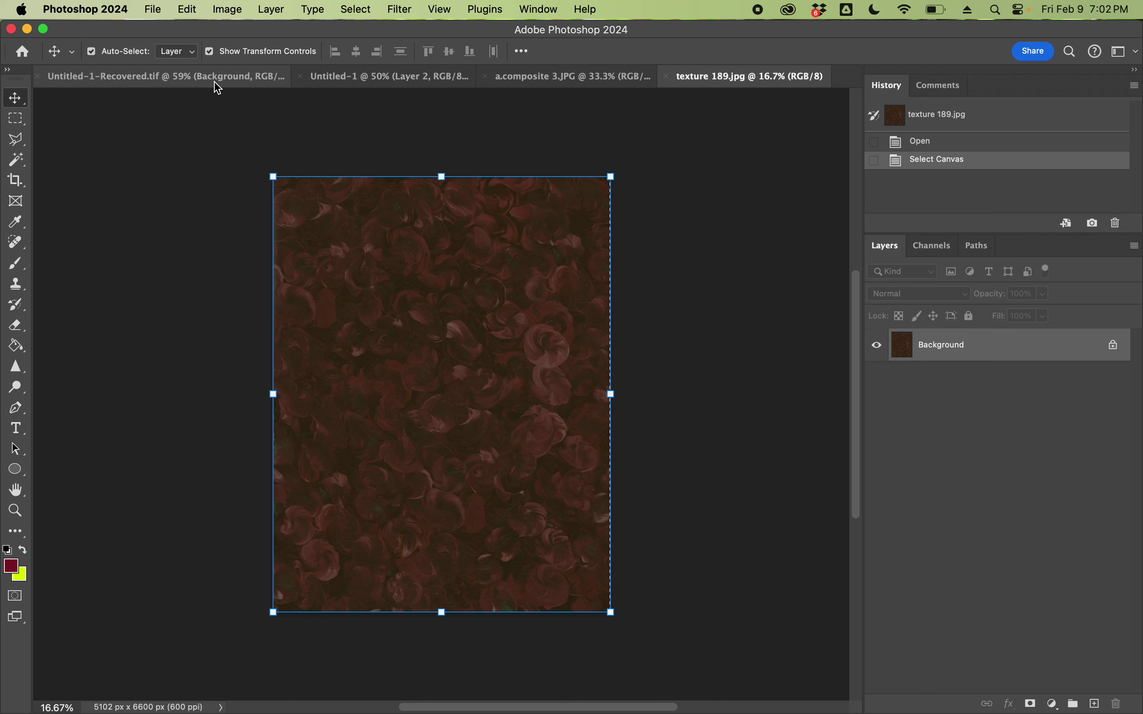
pyautogui.click(361, 84)
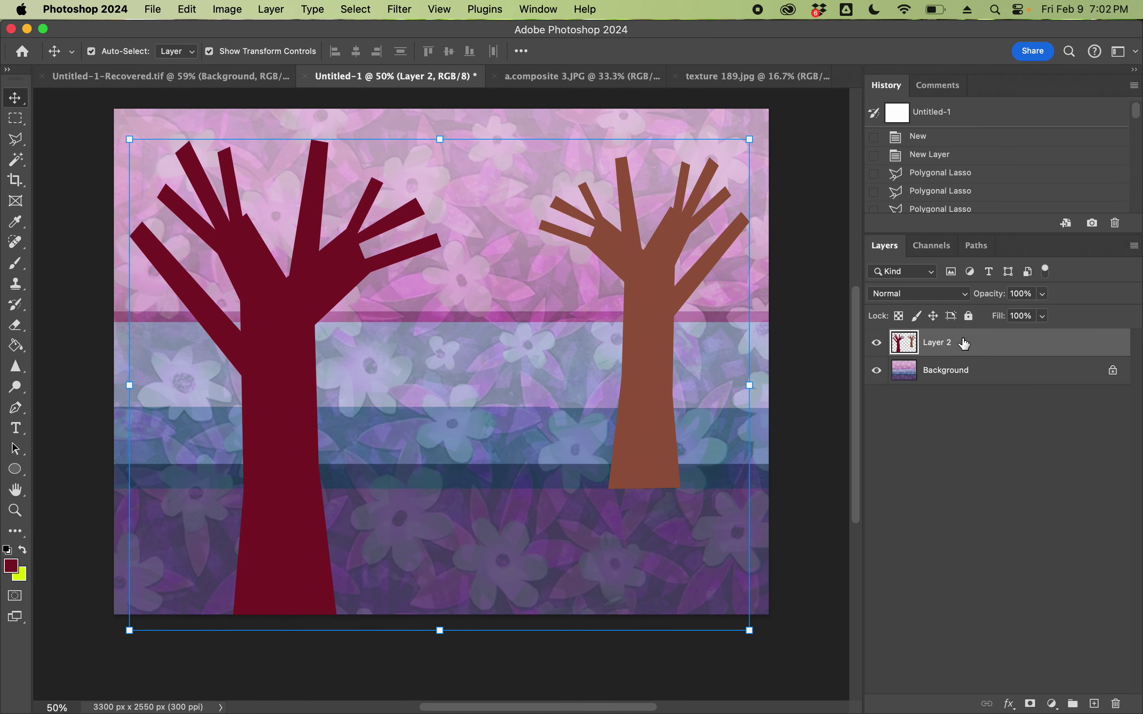
pyautogui.press('super+v')
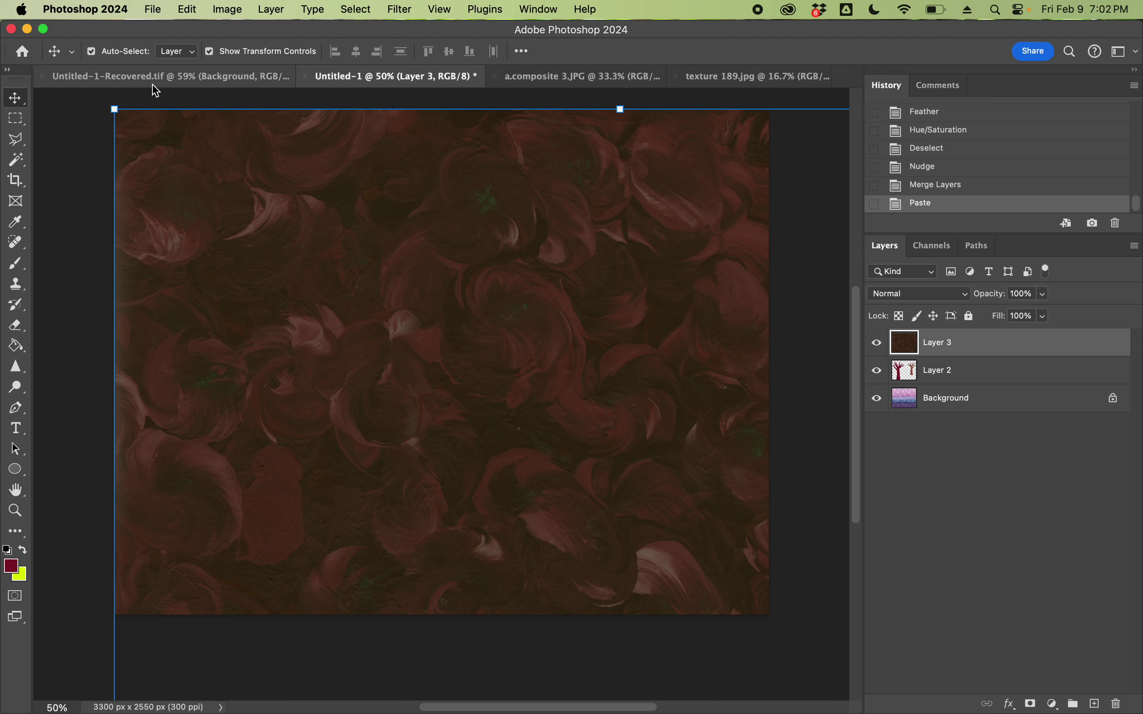
# Scale the pasted texture to about 63% and position it over the canvas so it covers both trees.
pyautogui.click(114, 109)
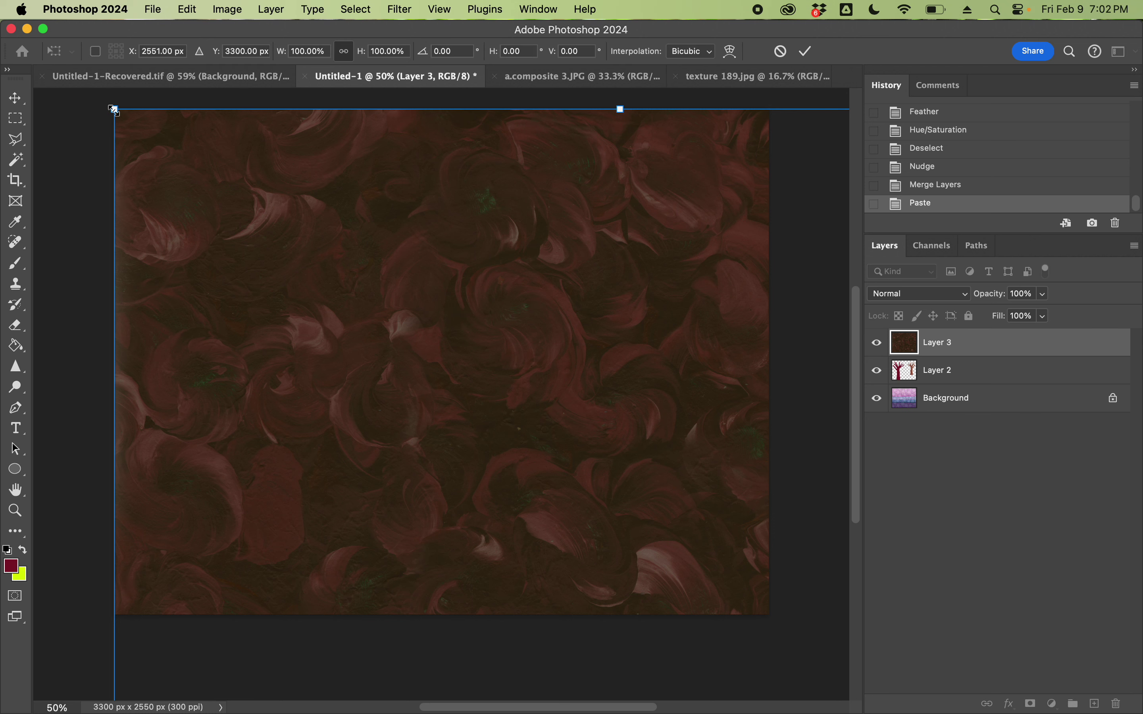
pyautogui.moveTo(114, 109); pyautogui.dragTo(602, 449)
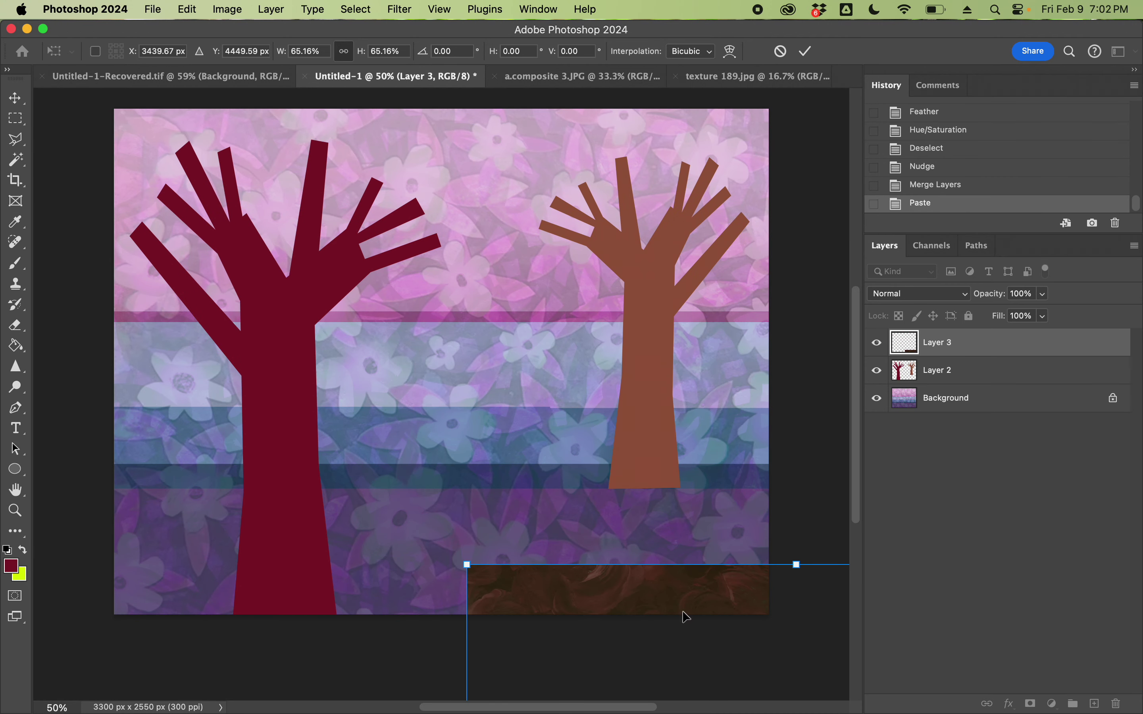
pyautogui.moveTo(698, 607); pyautogui.dragTo(385, 183)
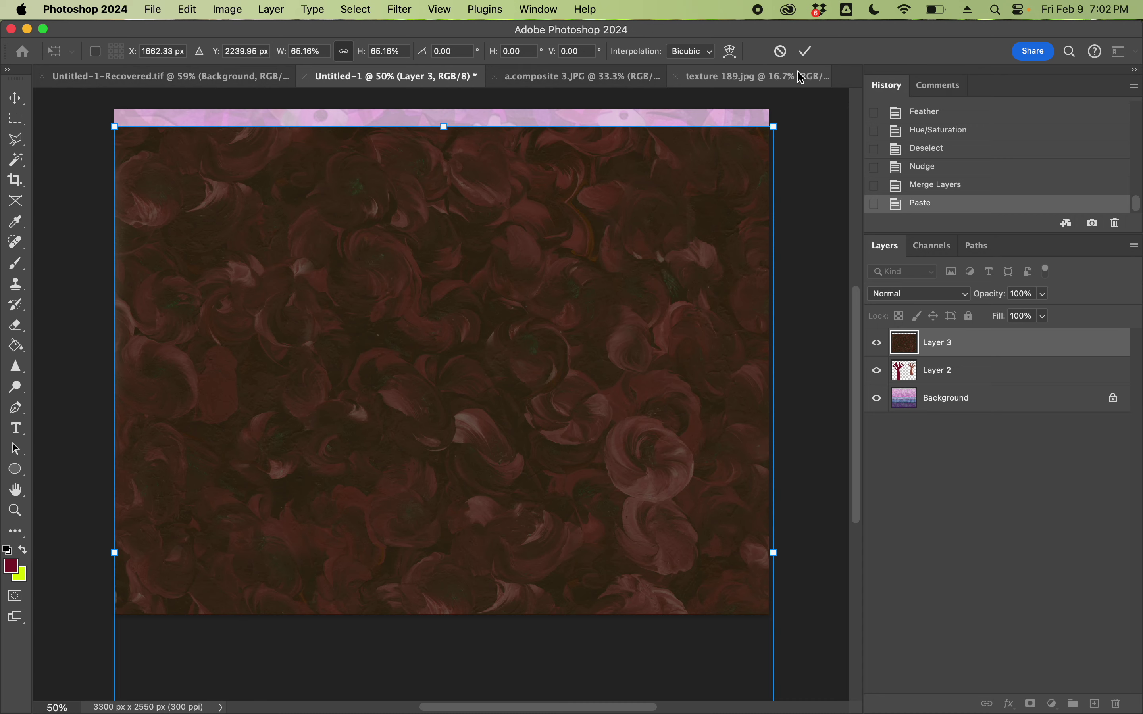
pyautogui.moveTo(774, 125); pyautogui.dragTo(734, 144)
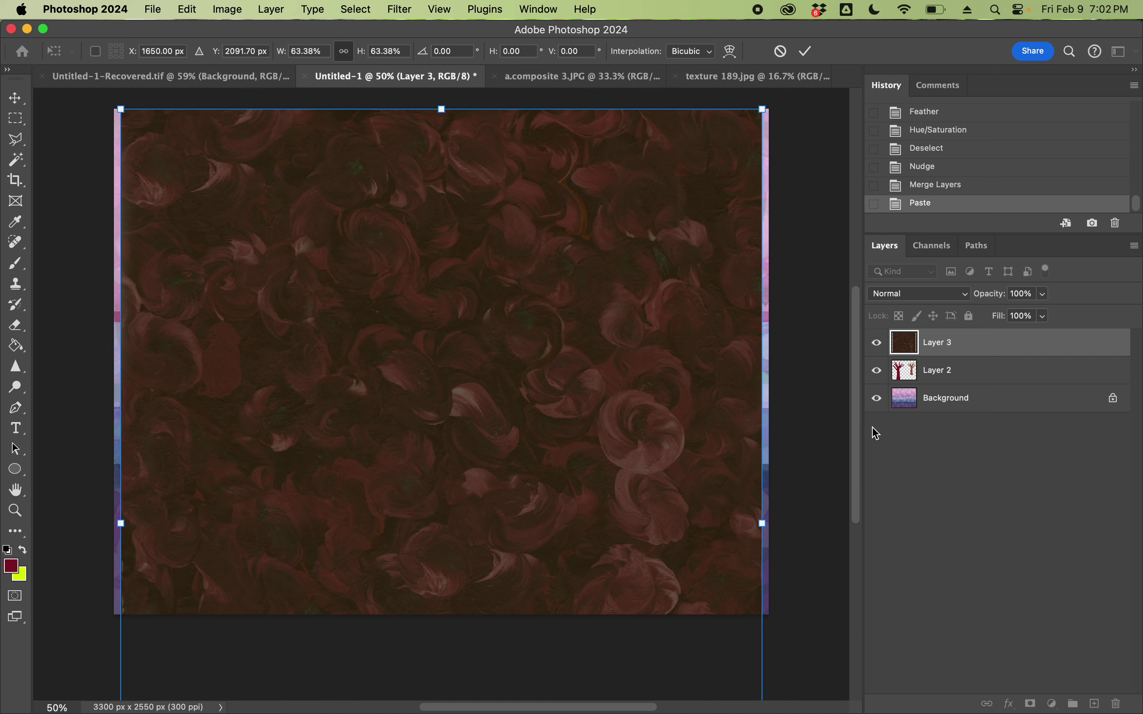
pyautogui.press('Return')
# Move the trees on Layer 2 above the texture on Layer 3, and scale the texture to about 99%.
pyautogui.click(968, 372)
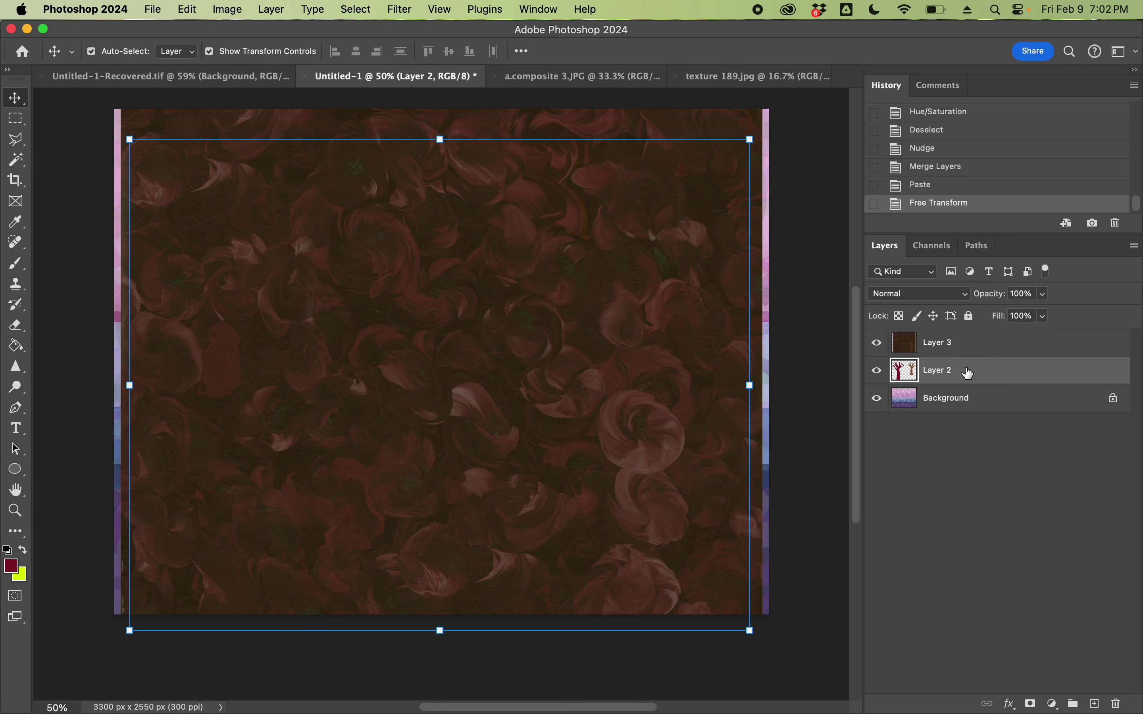
pyautogui.moveTo(969, 373); pyautogui.dragTo(959, 336)
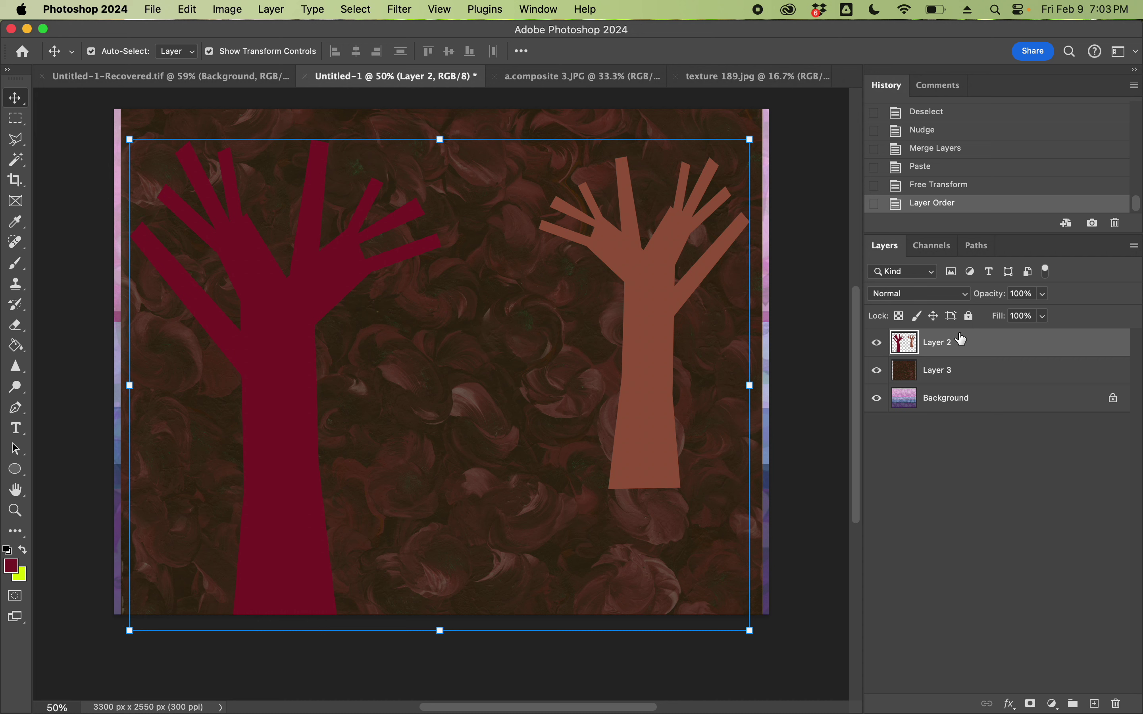
pyautogui.click(946, 373)
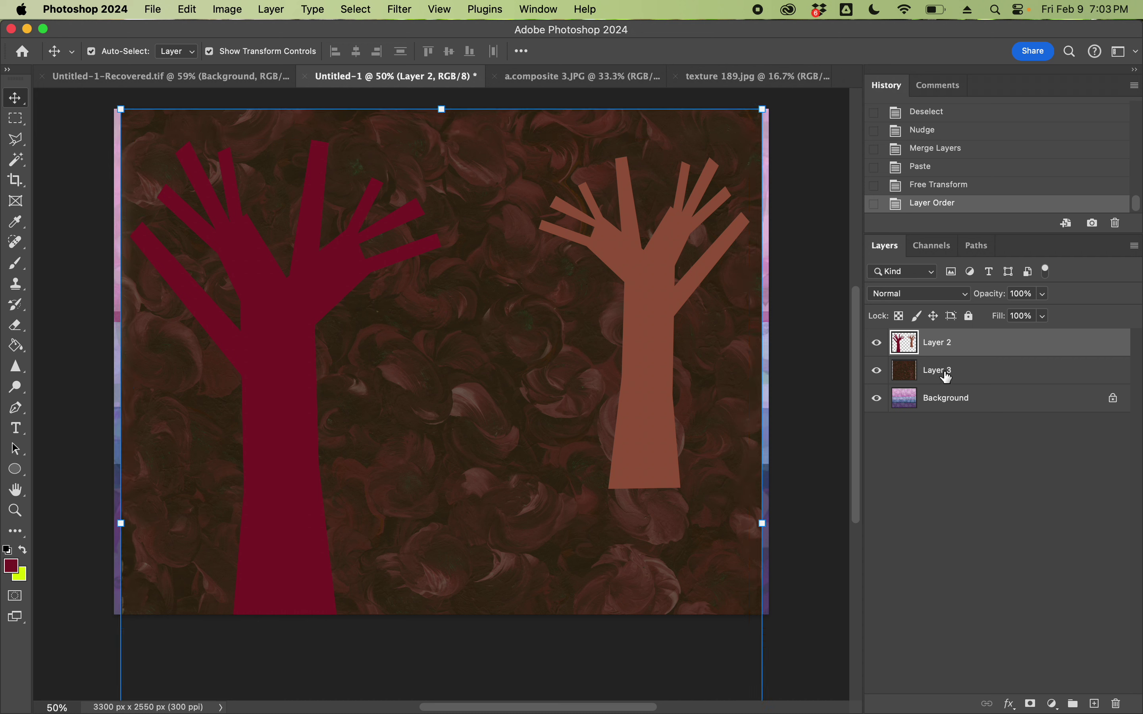
pyautogui.moveTo(761, 109); pyautogui.dragTo(758, 115)
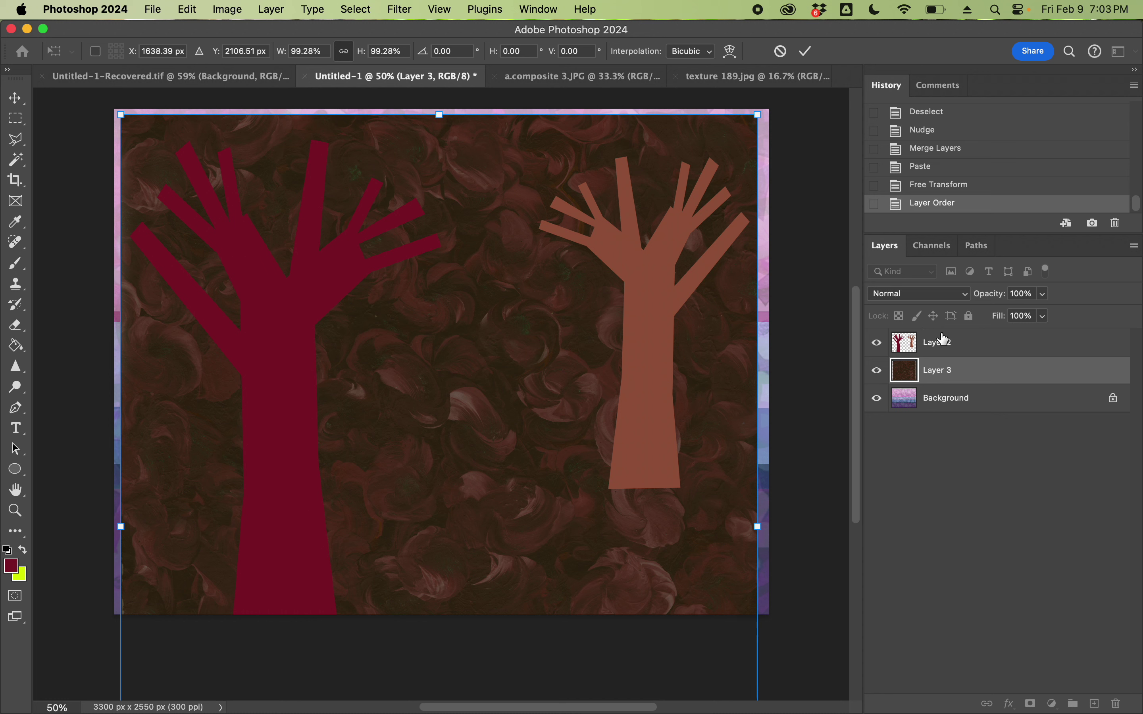
# Clear the Layer 3 texture outside the tree shapes using Layer 2's inverted outline selection, and move Layer 3 above Layer 2.
pyautogui.keyDown('super'); pyautogui.click(904, 344); pyautogui.keyUp('super')
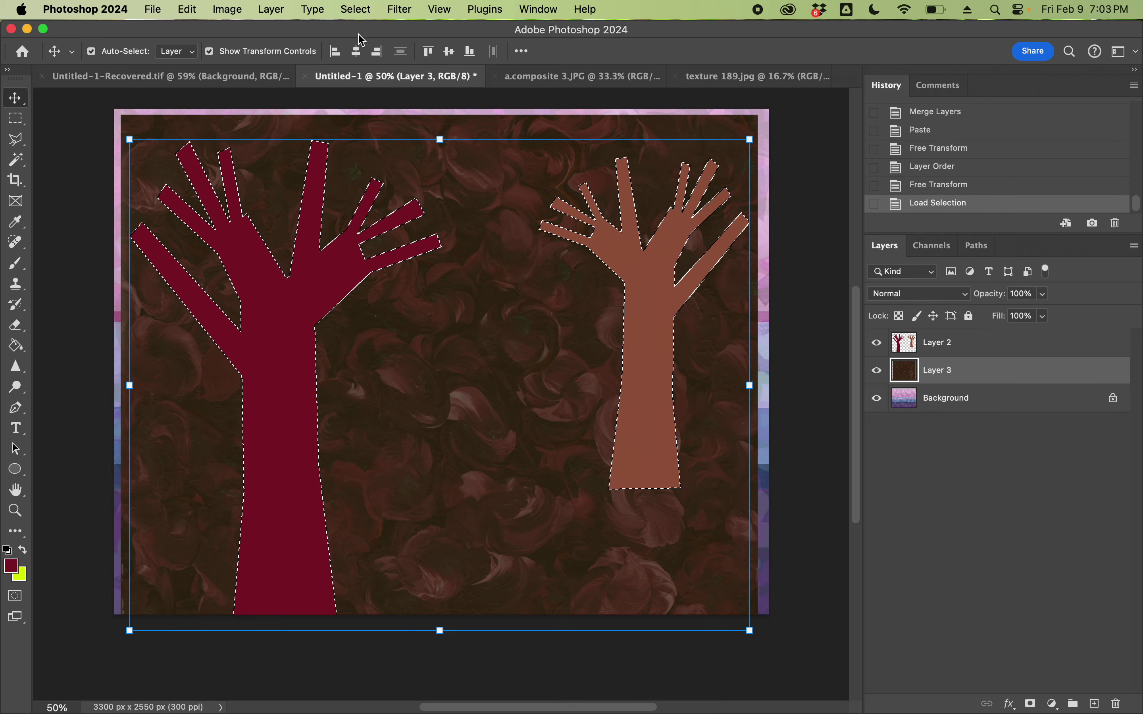
pyautogui.click(357, 10)
pyautogui.click(389, 75)
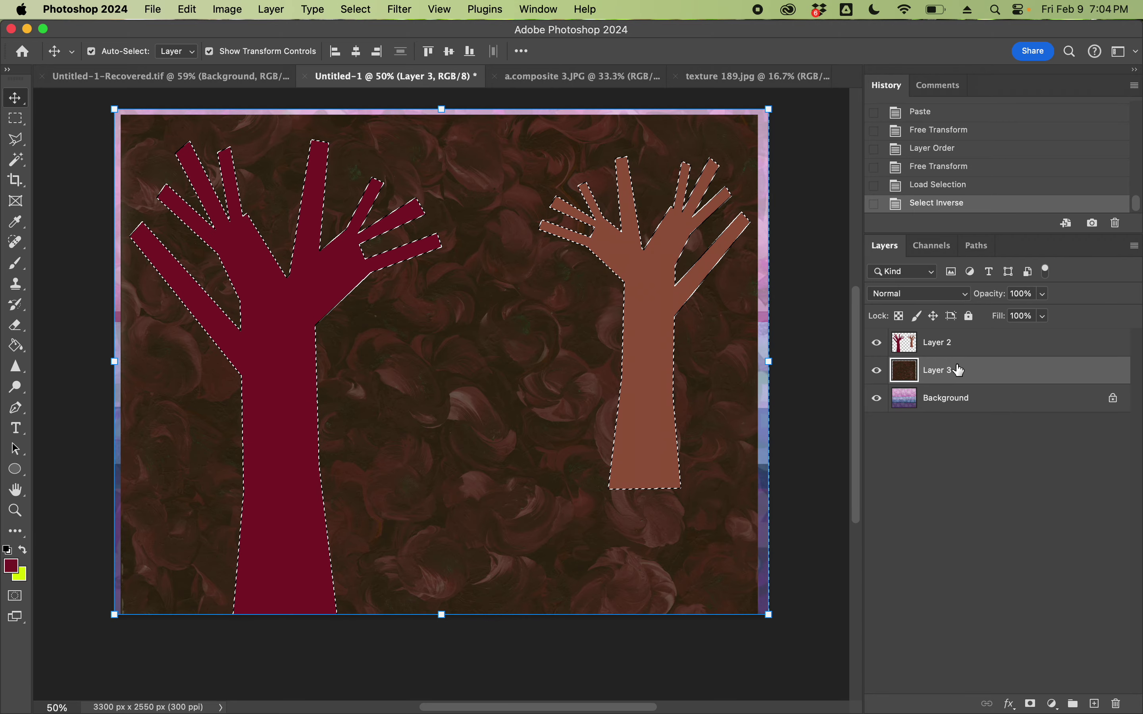
pyautogui.press('Delete')
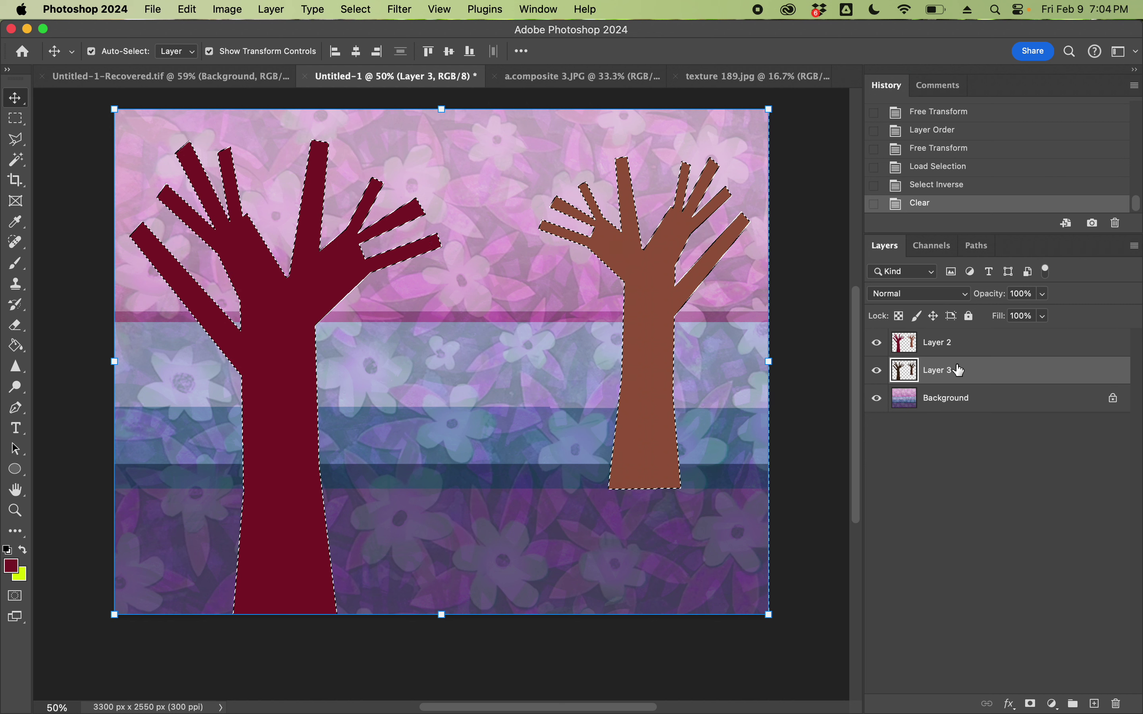
pyautogui.press('super+d')
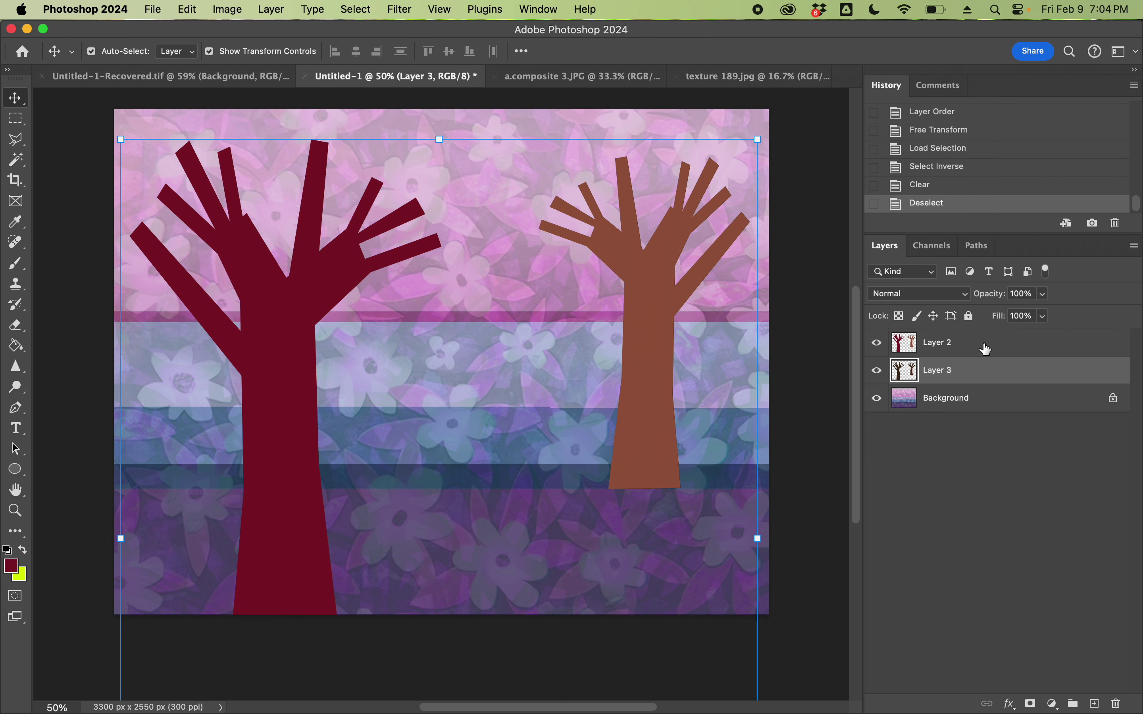
pyautogui.moveTo(946, 373); pyautogui.dragTo(938, 335)
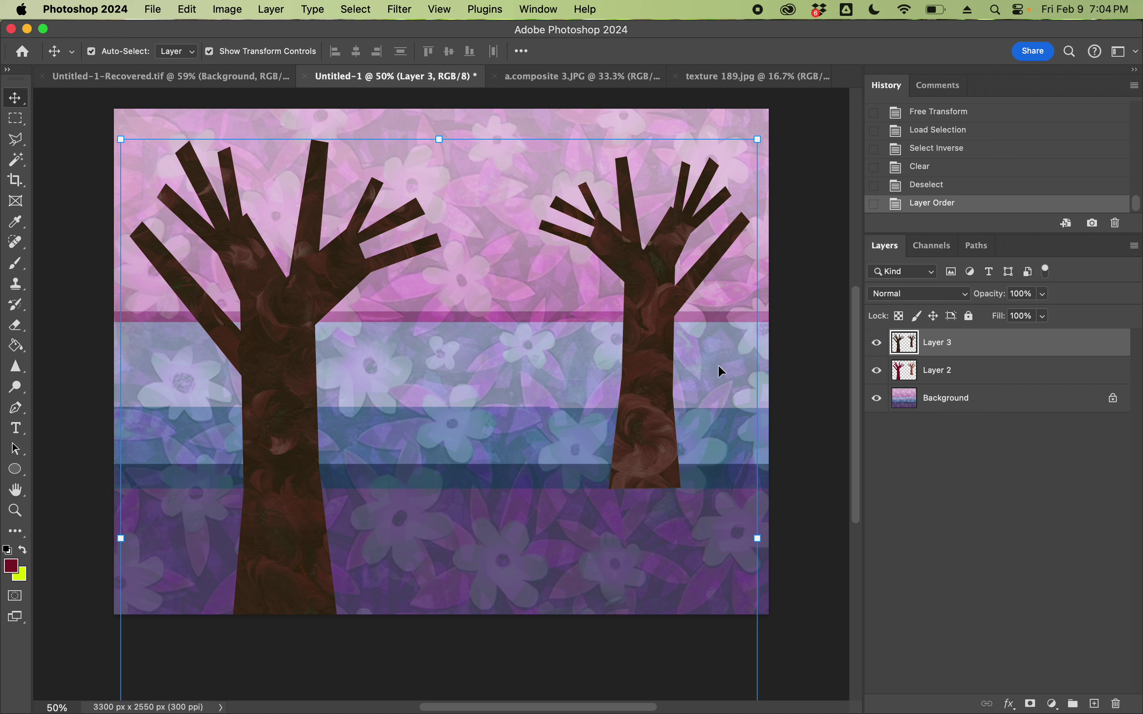
# Increase the tree texture's contrast on Layer 3 using Levels with input black point 18 and white point 205.
pyautogui.click(228, 9)
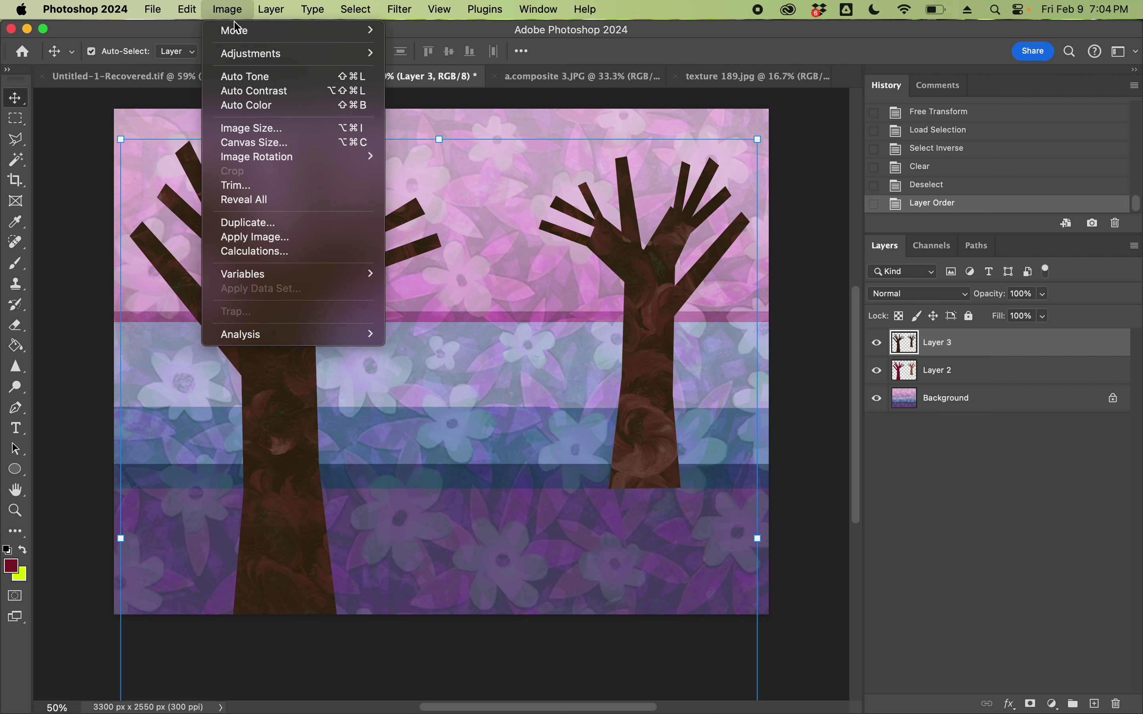
pyautogui.moveTo(249, 56)
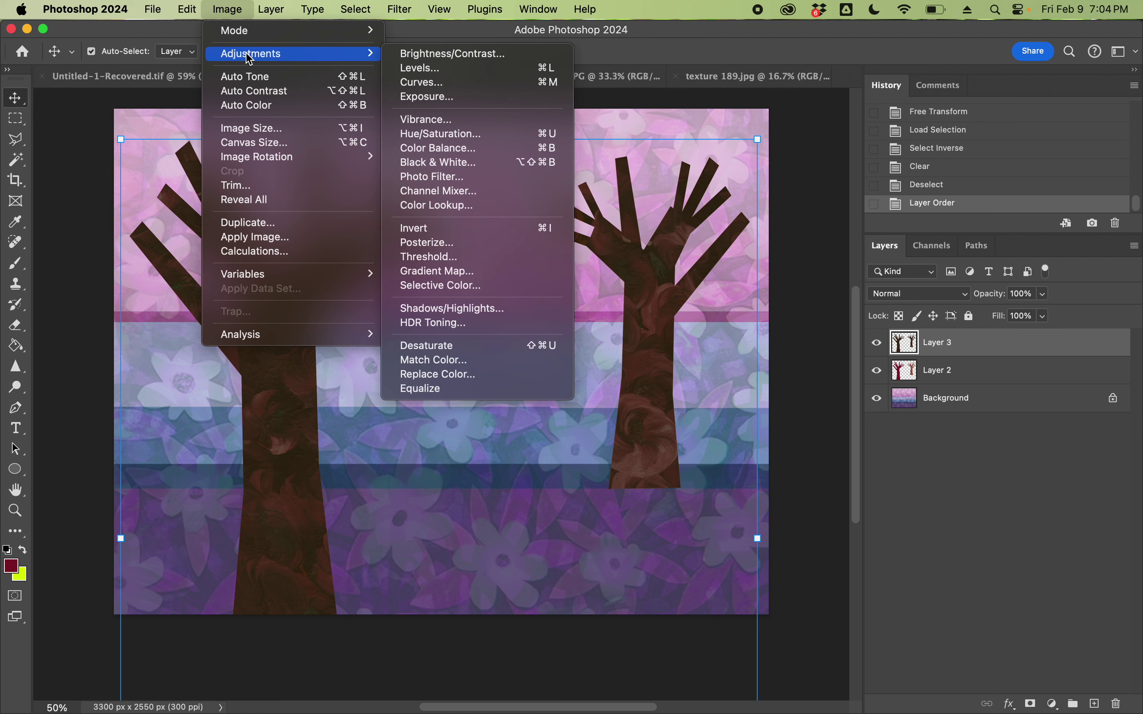
pyautogui.click(438, 71)
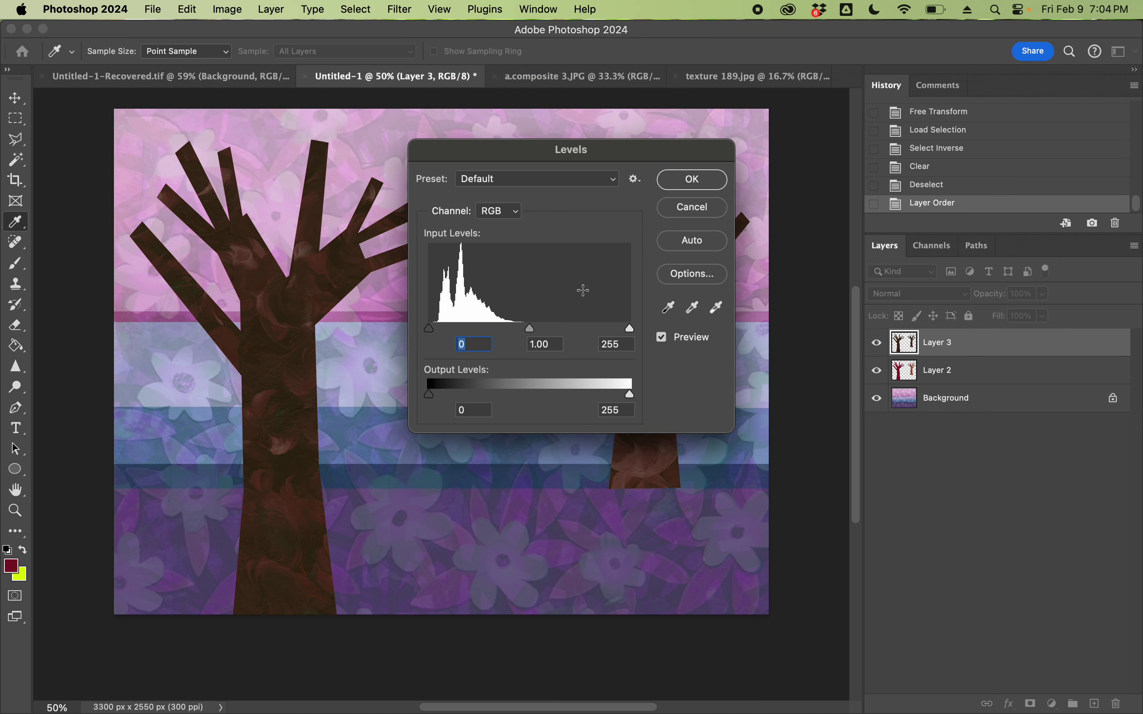
pyautogui.moveTo(634, 334); pyautogui.dragTo(603, 328)
pyautogui.moveTo(629, 159); pyautogui.dragTo(985, 74)
pyautogui.moveTo(966, 251); pyautogui.dragTo(951, 247)
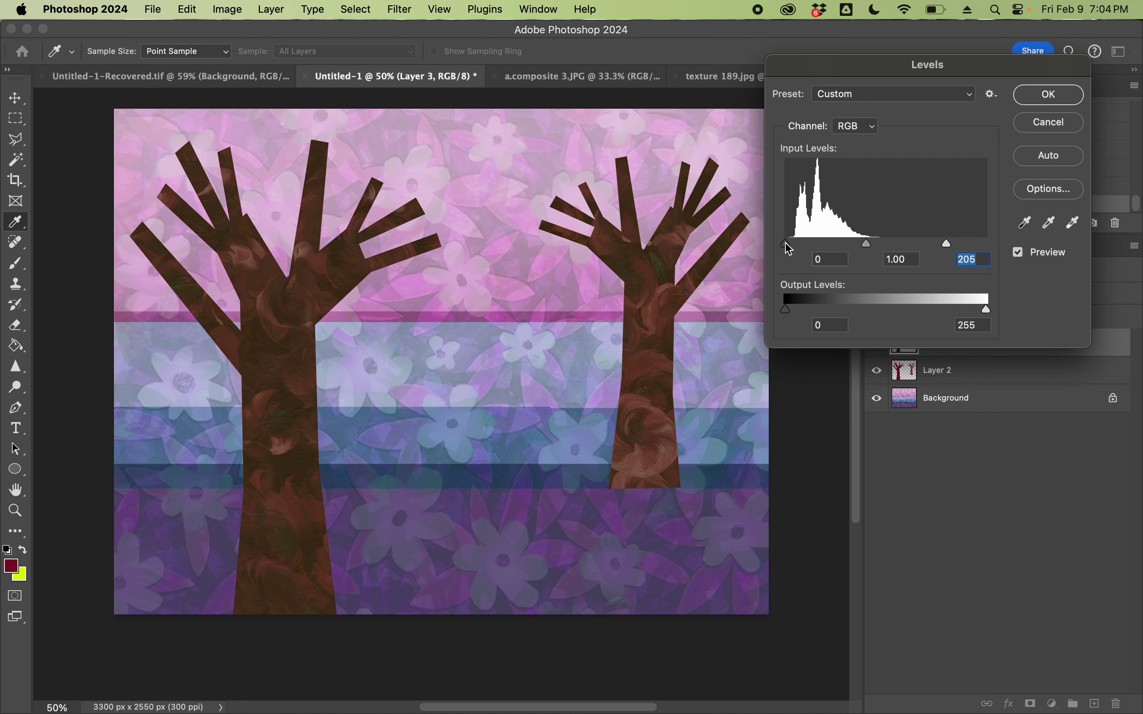
pyautogui.moveTo(786, 243)
pyautogui.mouseDown()
pyautogui.moveTo(816, 243)
pyautogui.moveTo(803, 245)
pyautogui.mouseUp()
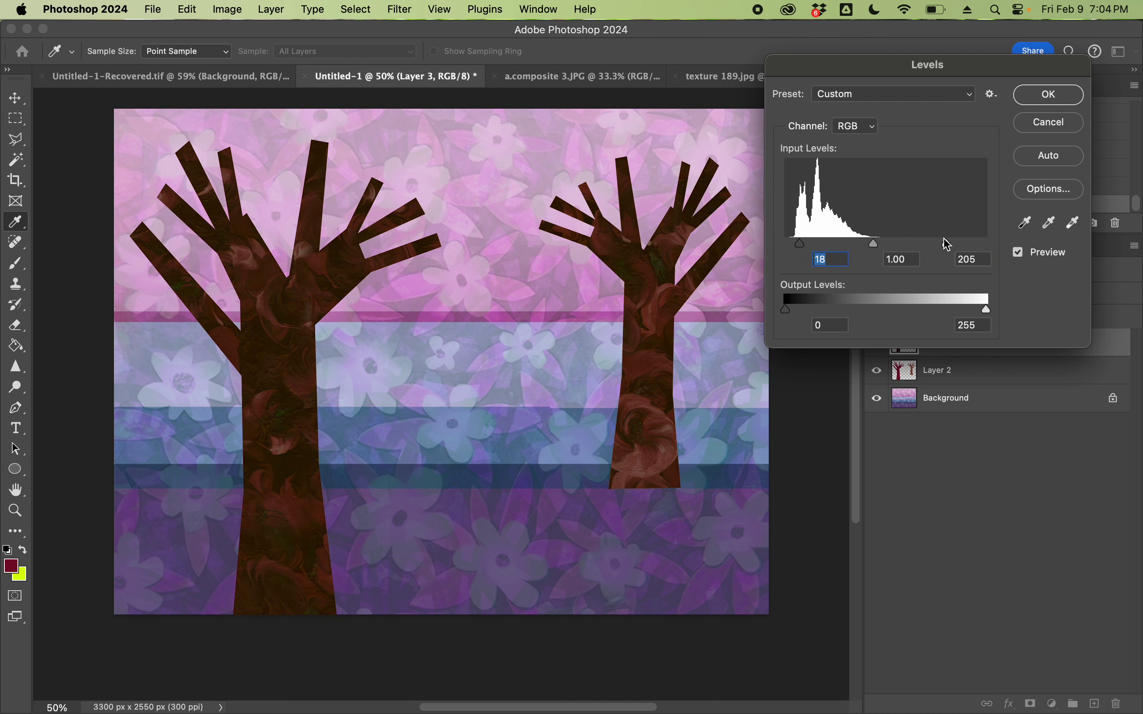
pyautogui.moveTo(947, 243); pyautogui.dragTo(947, 244)
pyautogui.click(1052, 98)
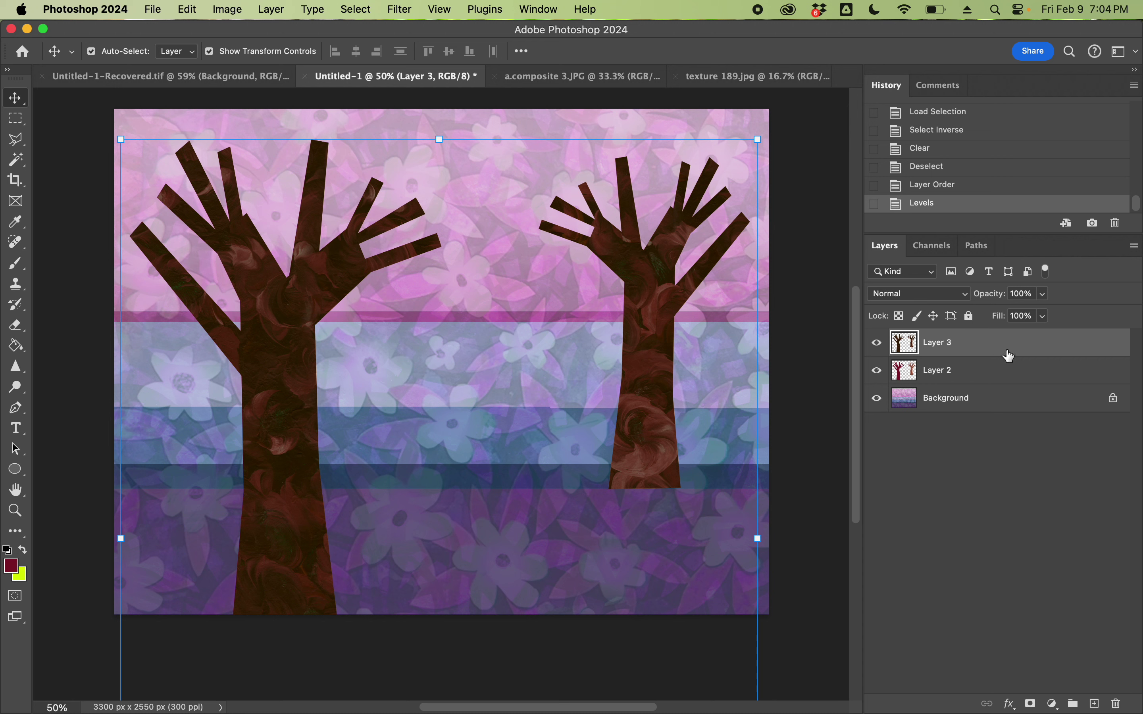
# Reduce the opacity of the texture on Layer 3 to 63% to blend it with the tree colors.
pyautogui.click(1043, 295)
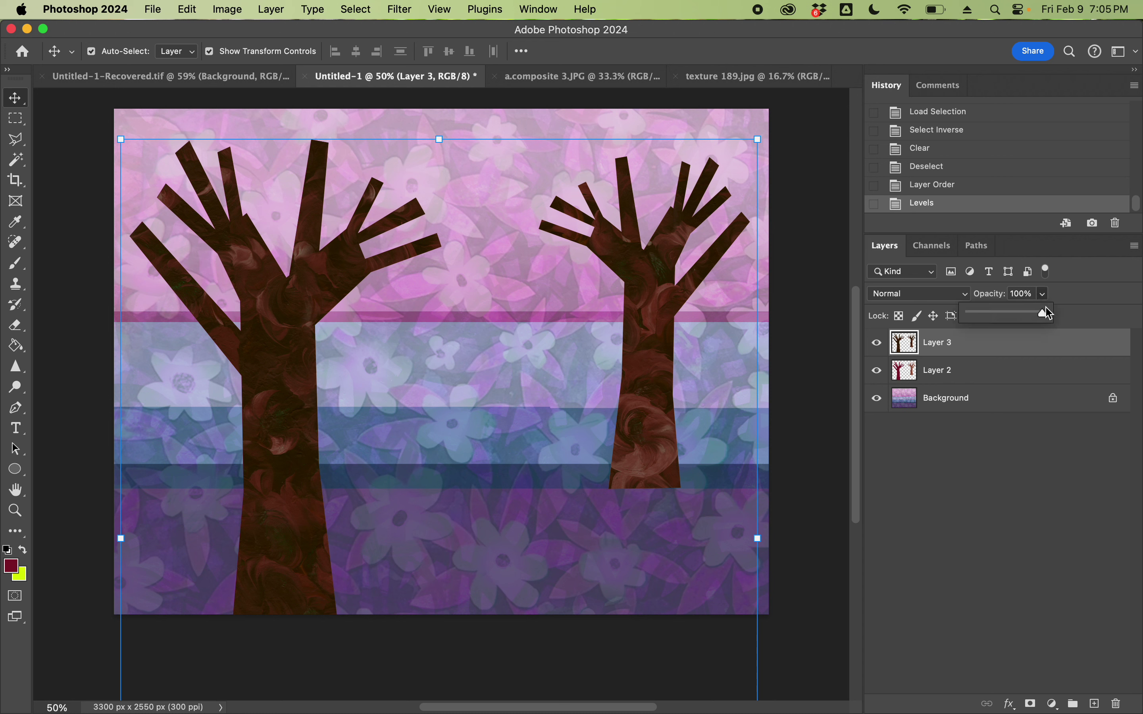
pyautogui.moveTo(1043, 314); pyautogui.dragTo(1013, 319)
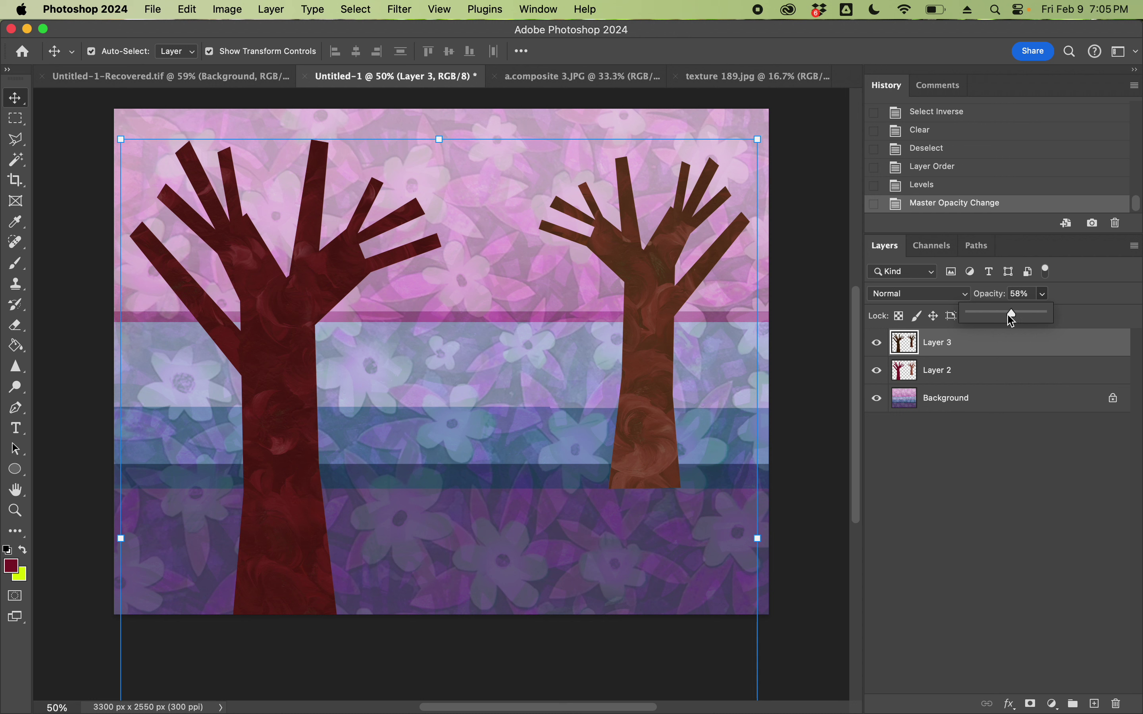
pyautogui.moveTo(1012, 318); pyautogui.dragTo(1021, 319)
# Boost the tree colors on Layer 2 using Hue/Saturation with Saturation about +25.
pyautogui.click(937, 372)
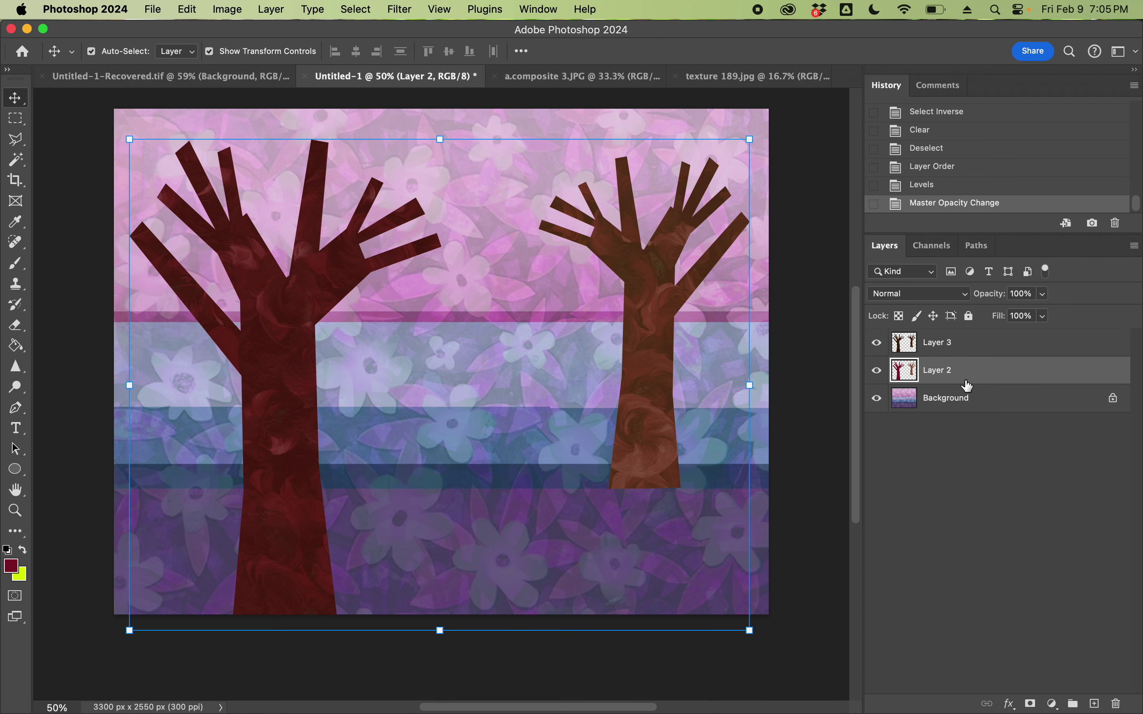
pyautogui.press('super+u')
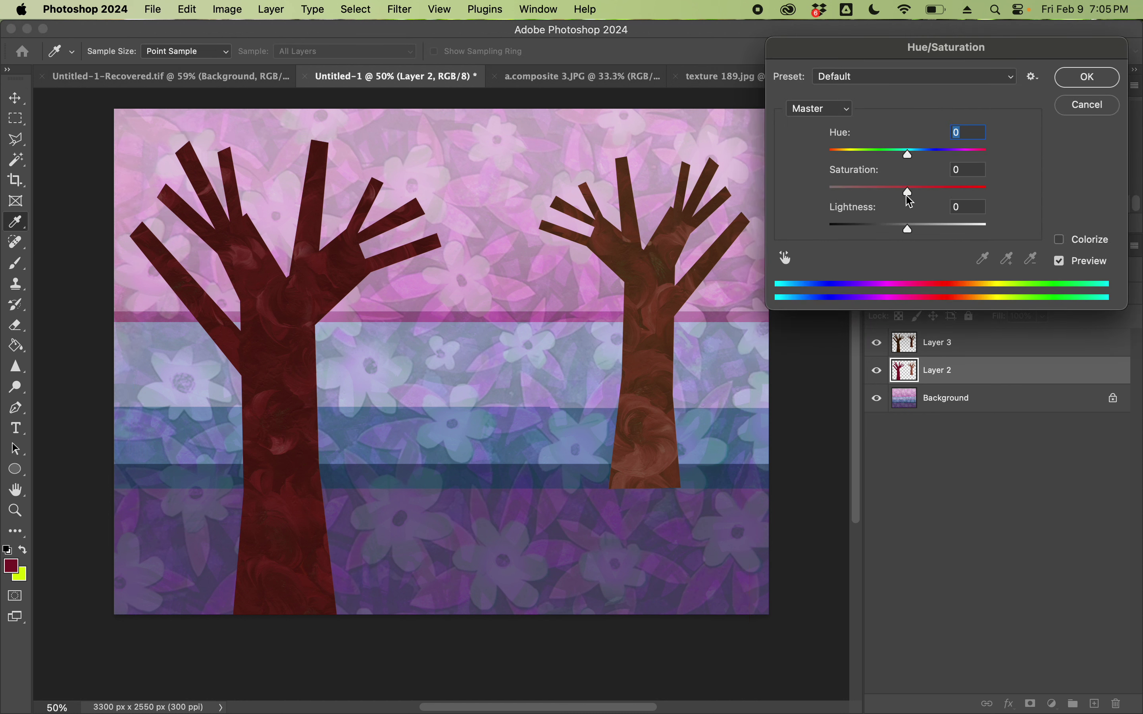
pyautogui.moveTo(908, 191)
pyautogui.mouseDown()
pyautogui.moveTo(940, 191)
pyautogui.moveTo(930, 193)
pyautogui.mouseUp()
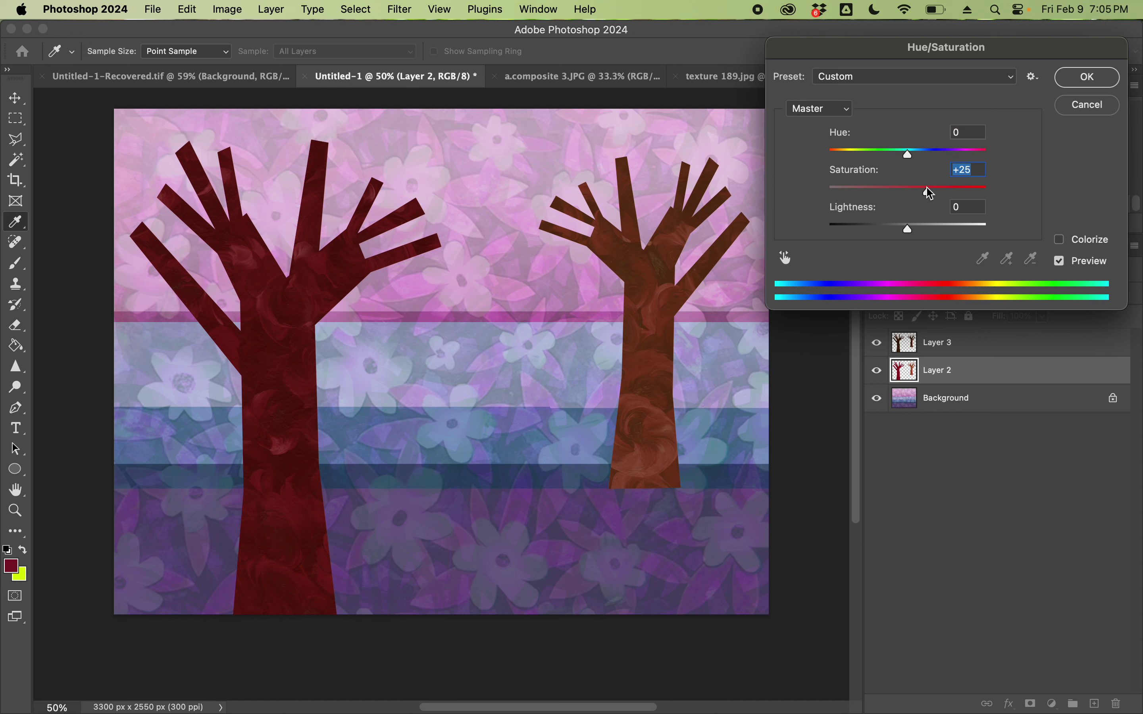
pyautogui.click(1086, 77)
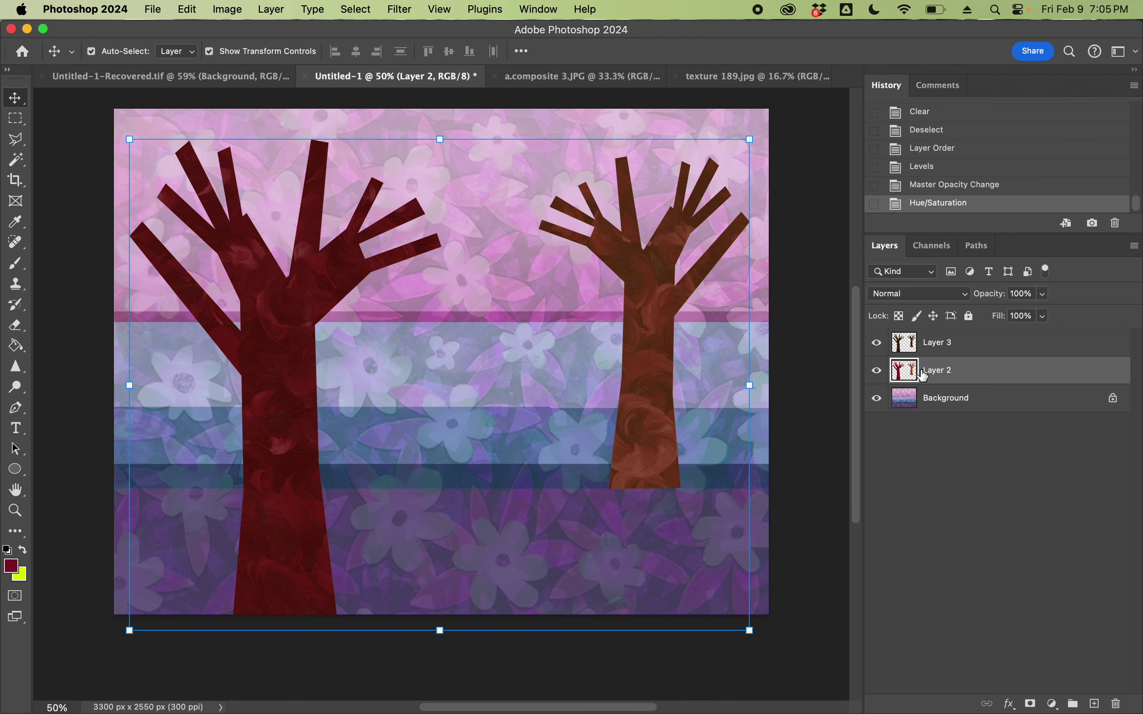
# Merge the texture on Layer 3 and the colored trees on Layer 2 into a single layer.
pyautogui.keyDown('super'); pyautogui.click(949, 345); pyautogui.keyUp('super')
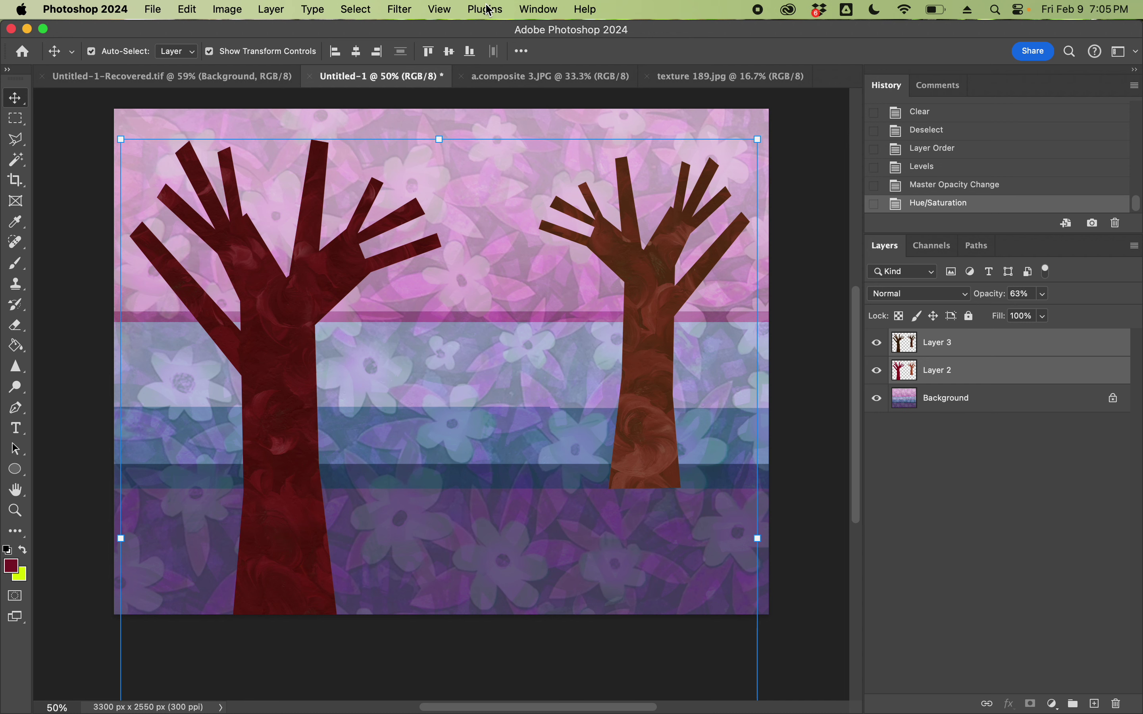
pyautogui.click(271, 10)
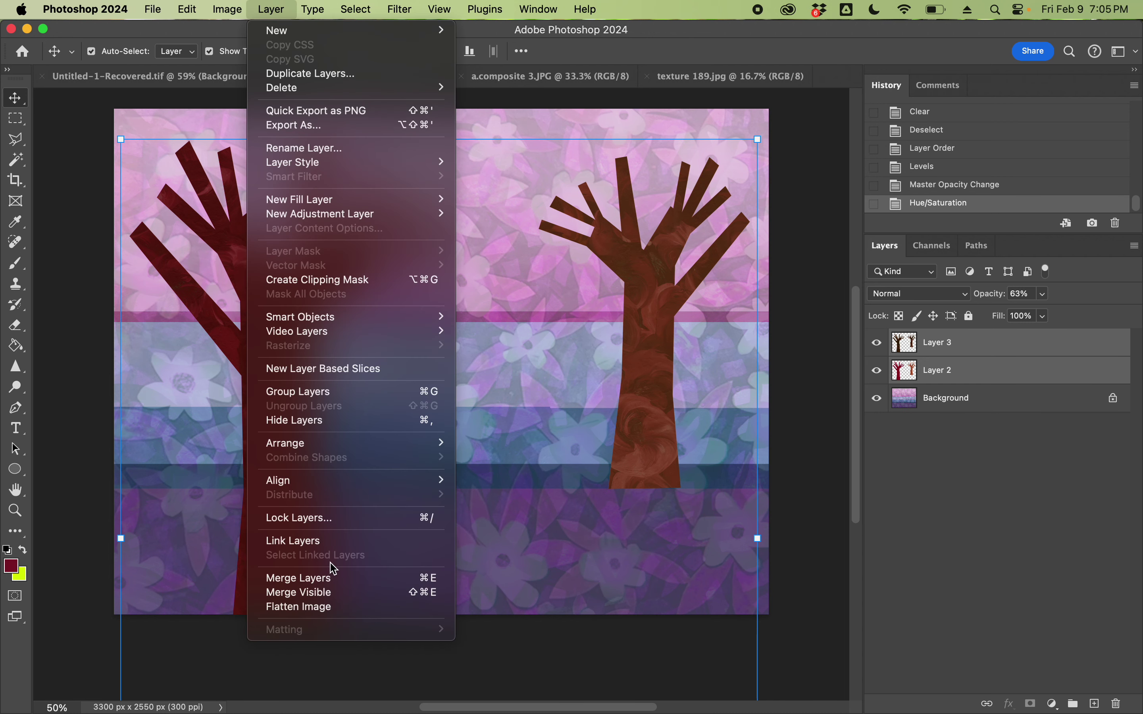
pyautogui.click(320, 586)
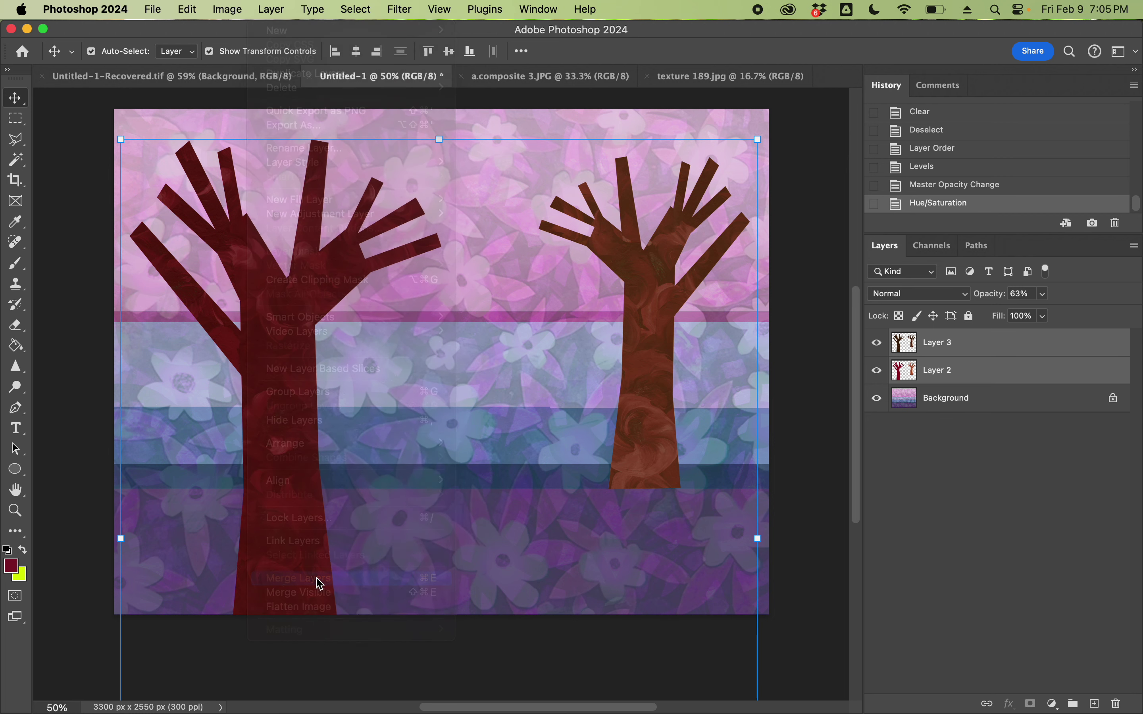